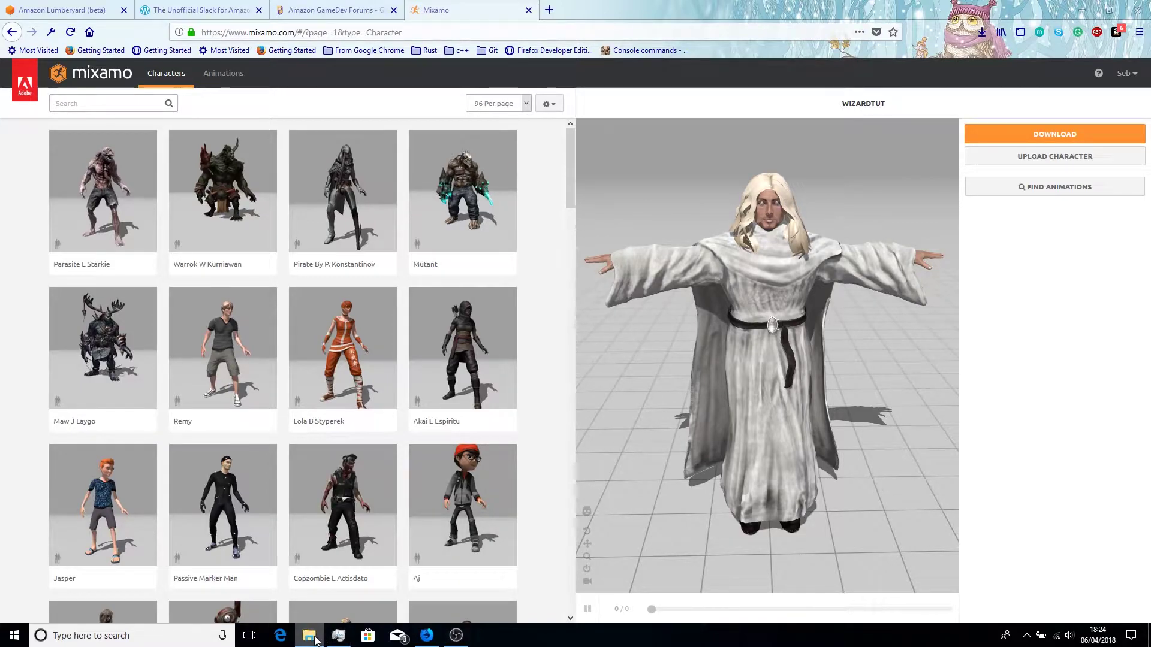
Step: Open an administrator PowerShell in the Fuse Release folder, launch Fuse.exe from it, and minimize the console window
key("alt+Tab")
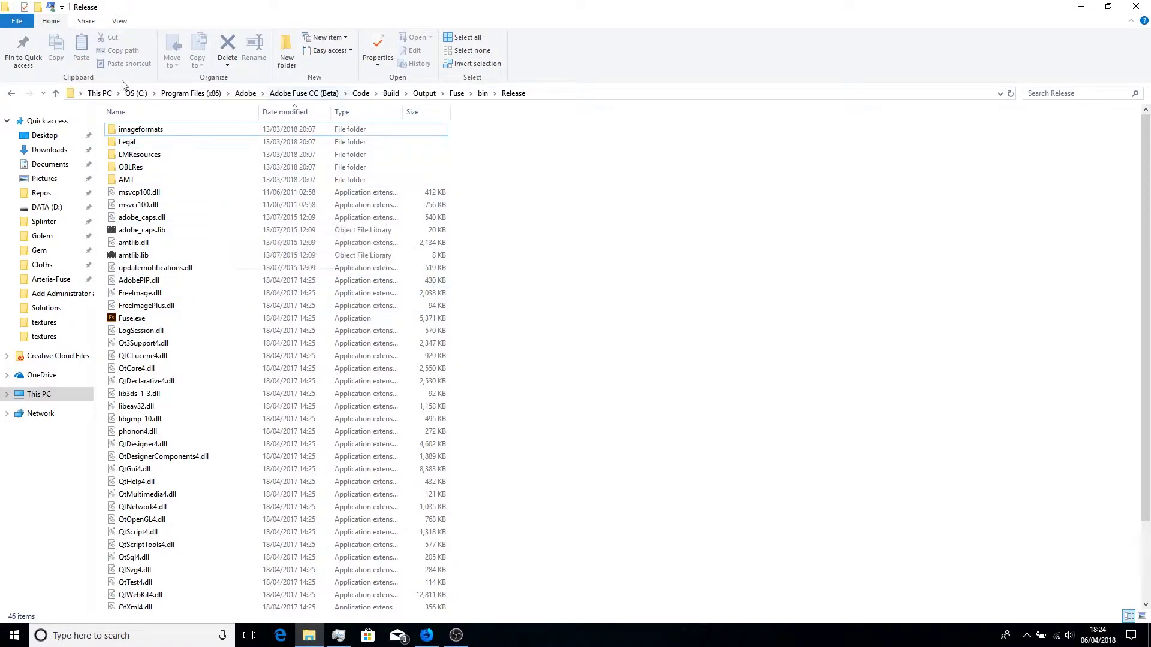
left_click(14, 22)
mouse_move(60, 75)
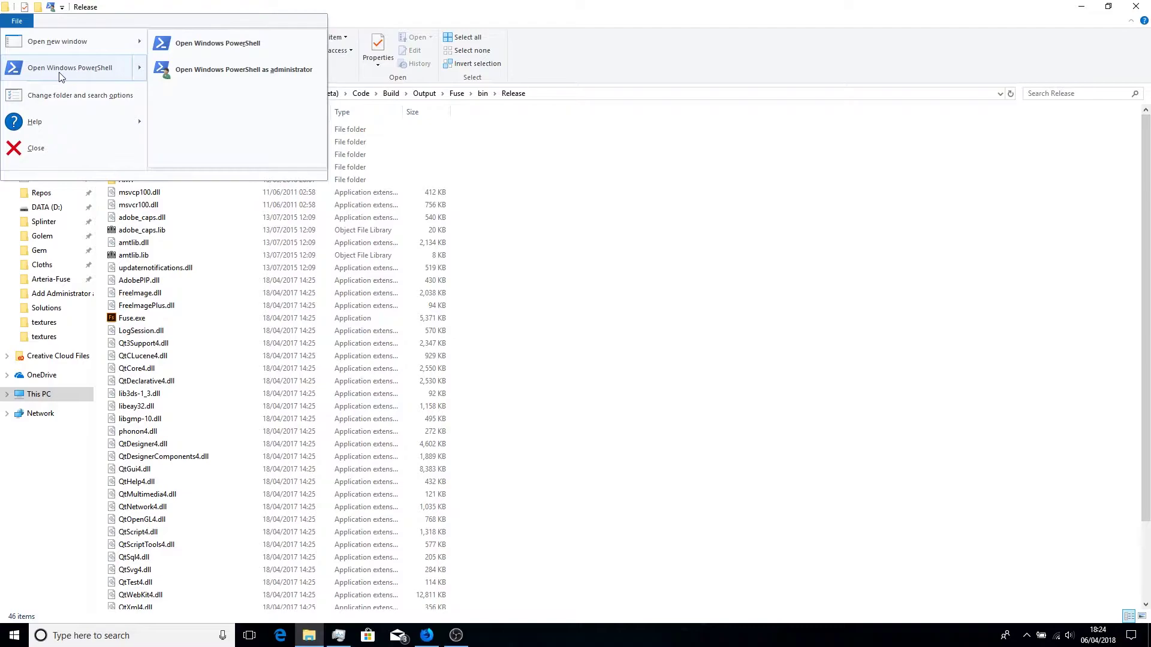
left_click(270, 71)
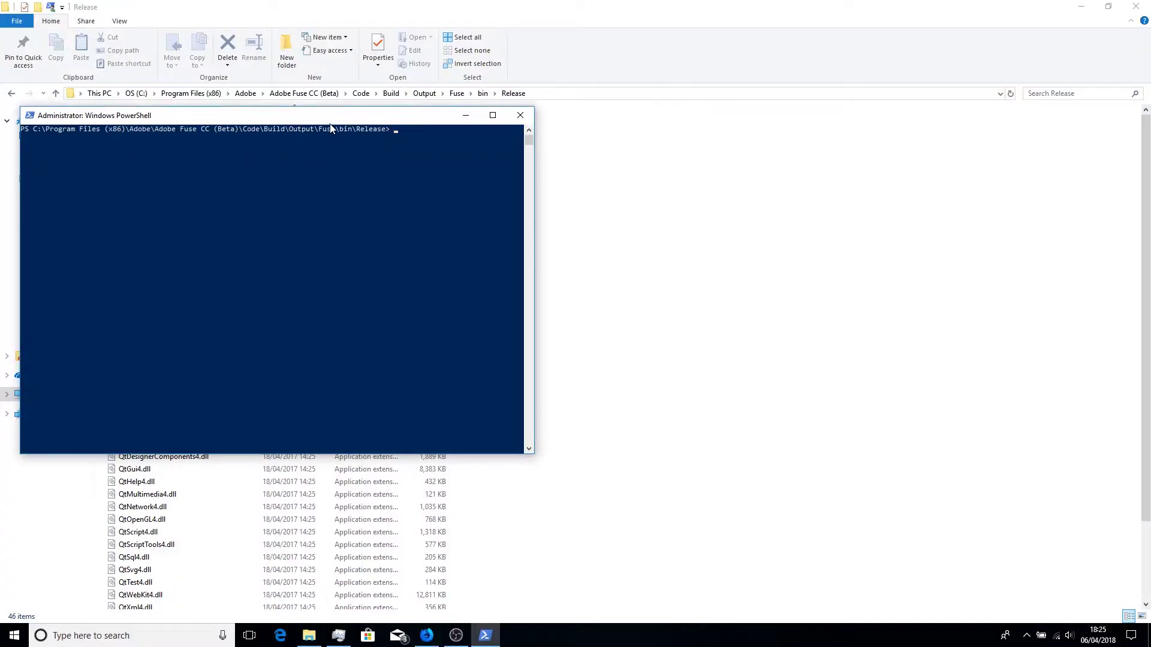
left_click_drag(332, 120, 890, 182)
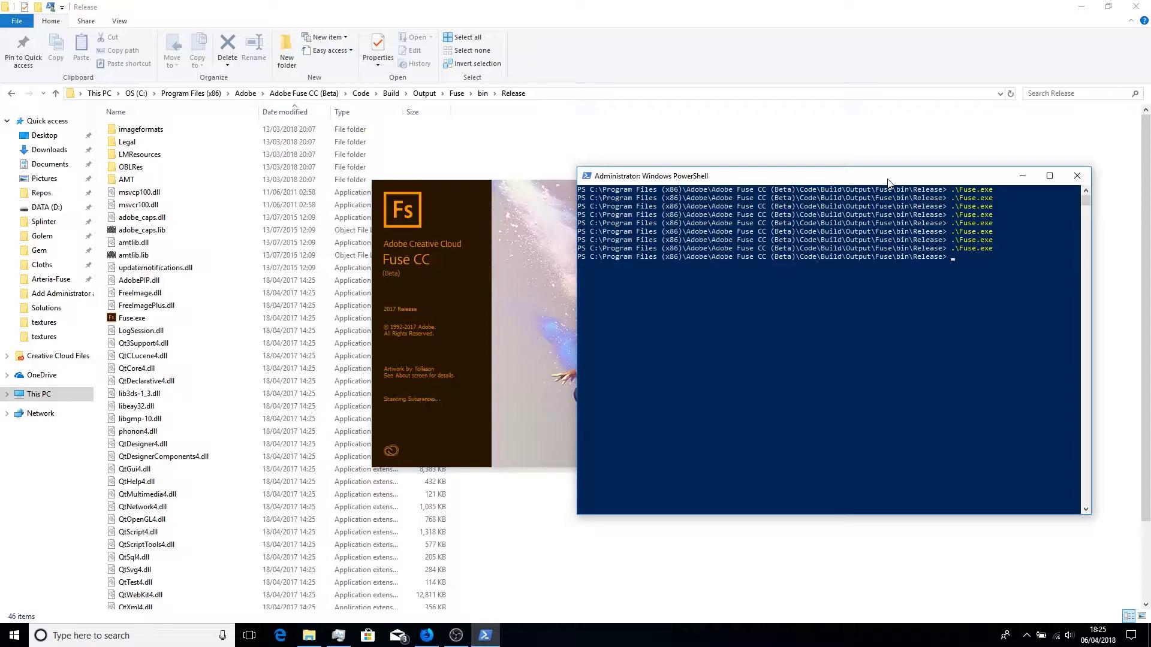
left_click(1022, 176)
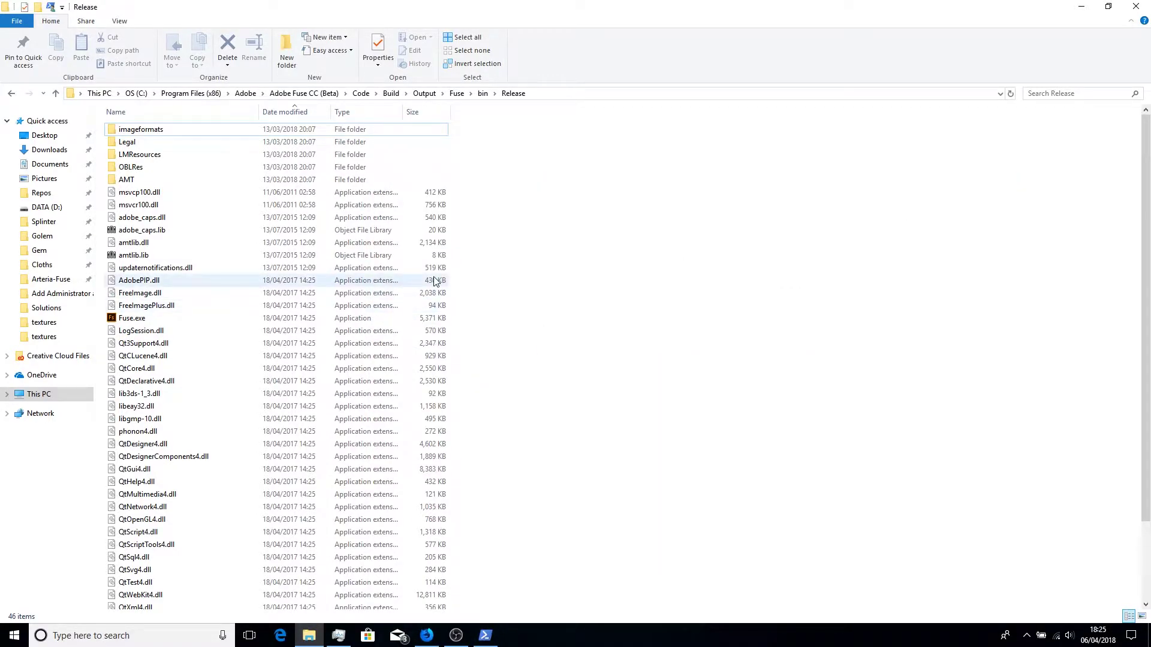
Step: Switch to Adobe Fuse CC and open the recent WhiteWizard.fuse project
mouse_move(489, 642)
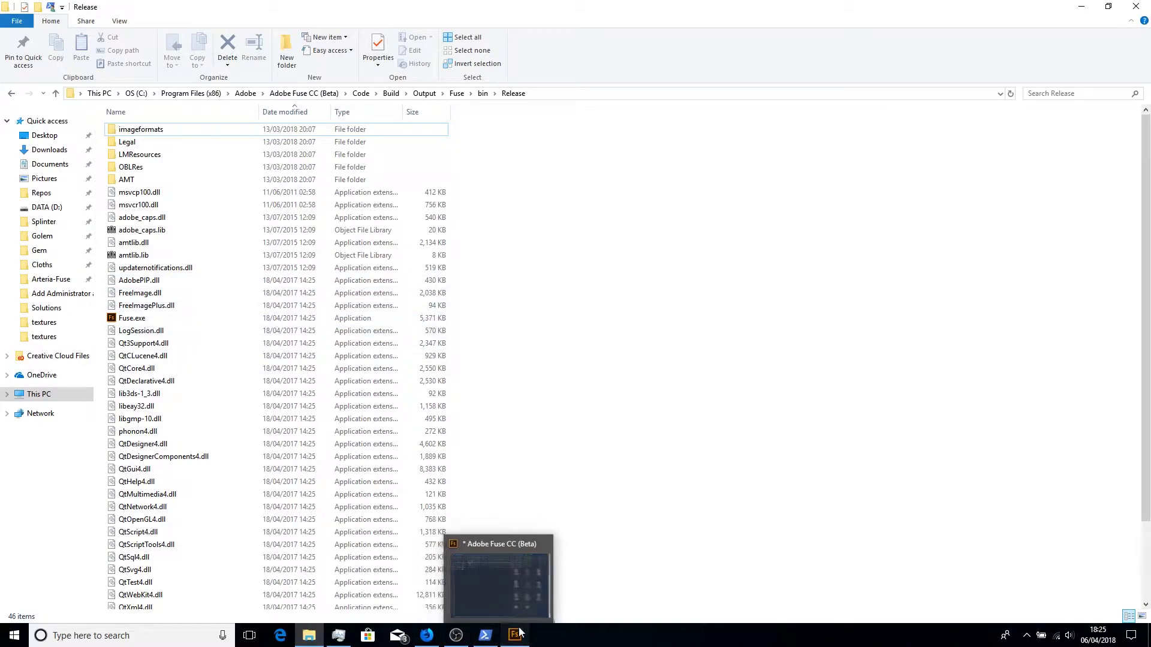
left_click(516, 631)
left_click(228, 97)
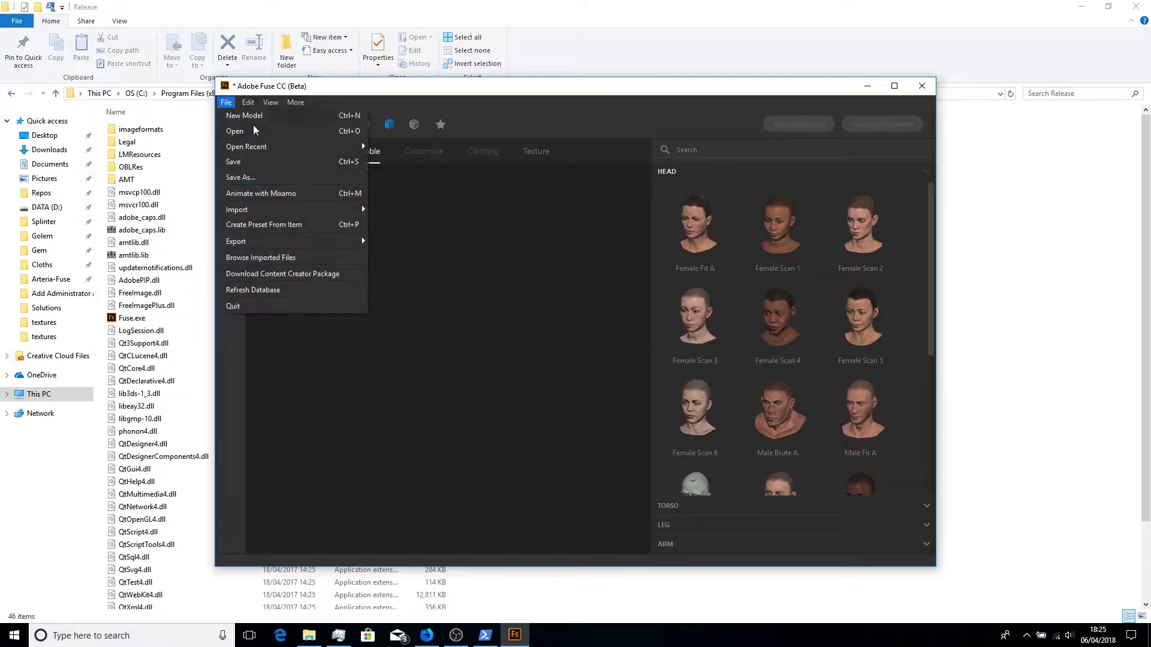
mouse_move(278, 150)
left_click(391, 148)
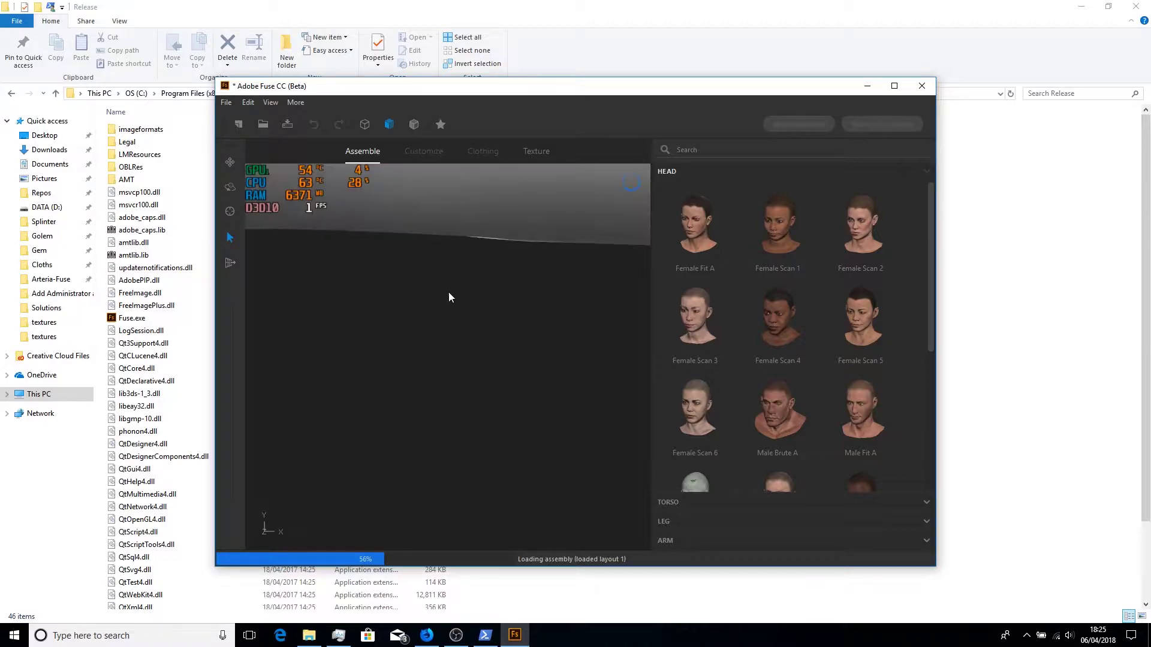
Step: Switch to File Explorer and open the WhiteWizard folder under Splinter\WizardTut\testy2 to look at its texture files
left_click(308, 635)
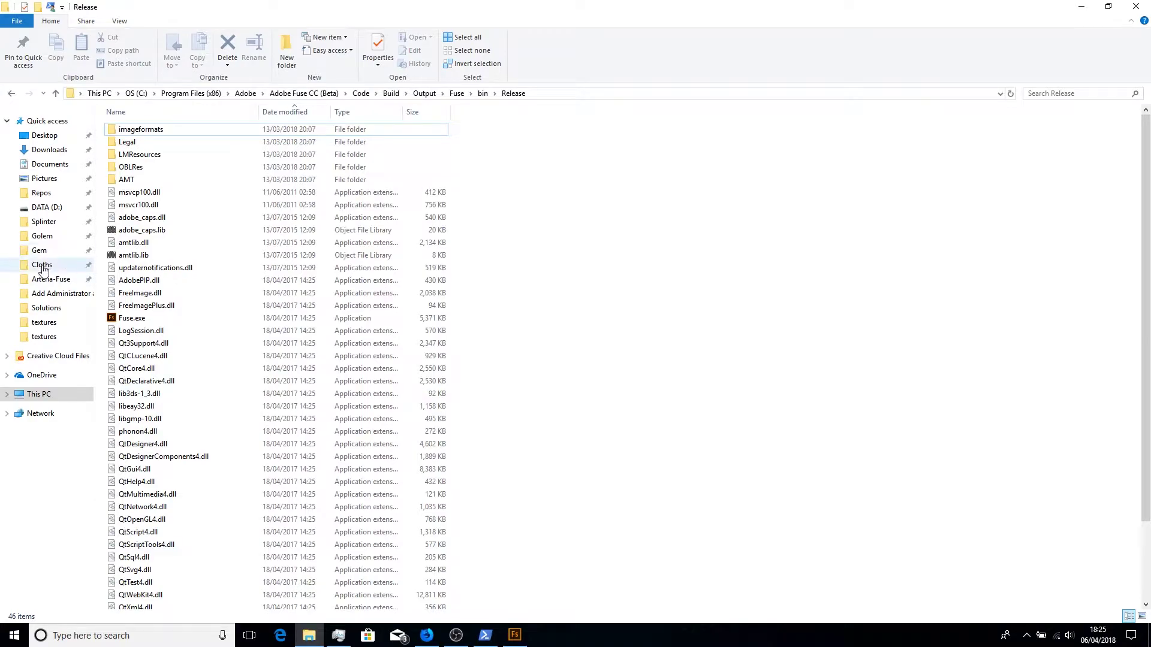
left_click(43, 221)
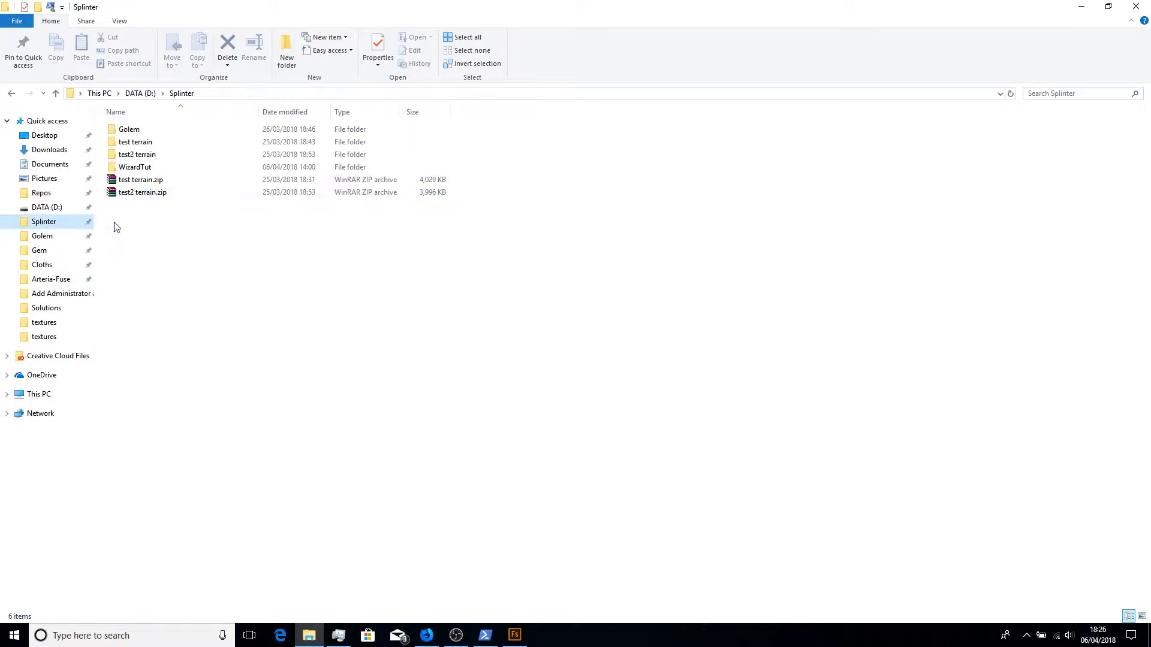
left_click(137, 168)
double_click(138, 167)
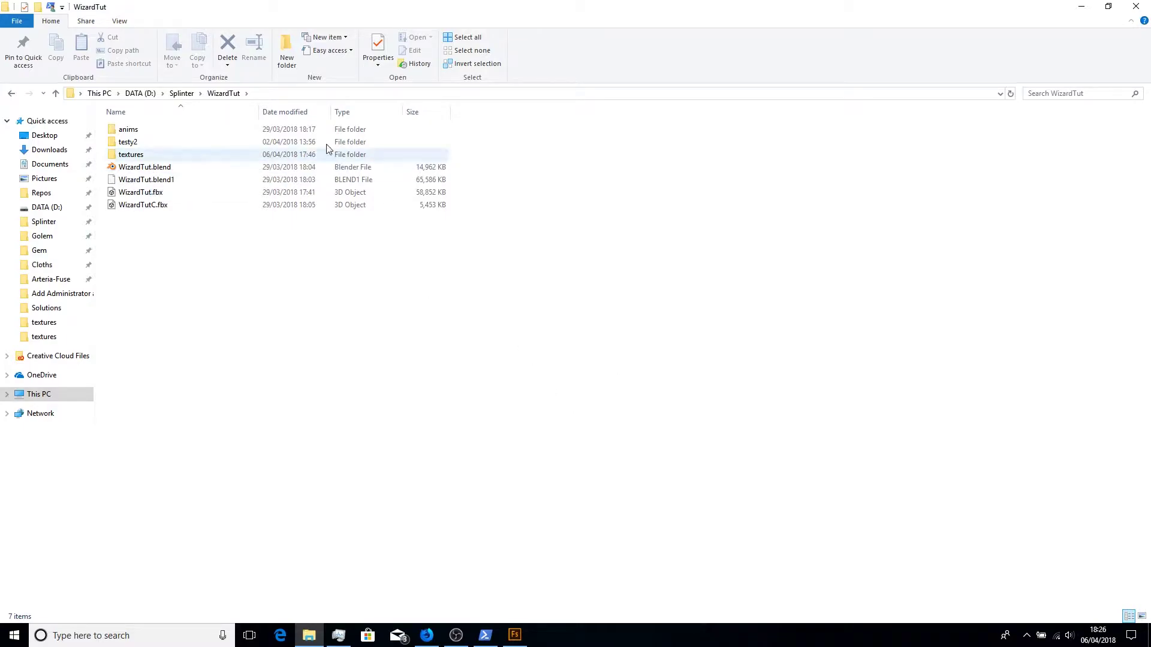
double_click(146, 142)
left_click(147, 131)
double_click(146, 131)
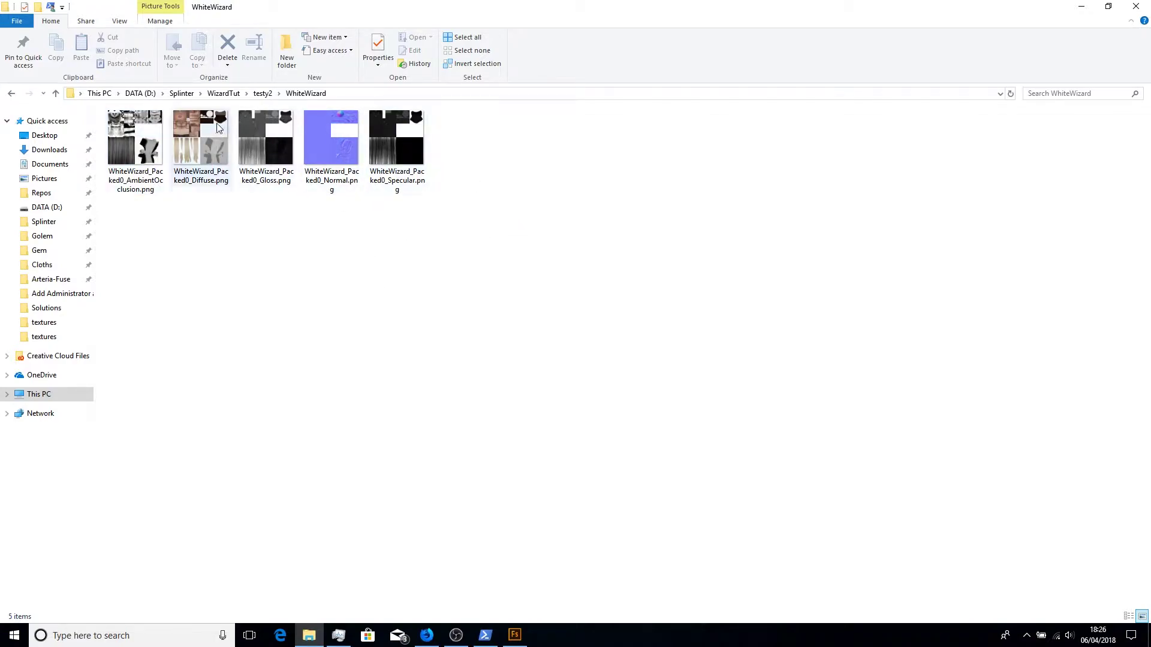
Step: Go back up to the WizardTut folder and open its textures folder to view the packed texture maps
left_click(262, 94)
left_click(224, 94)
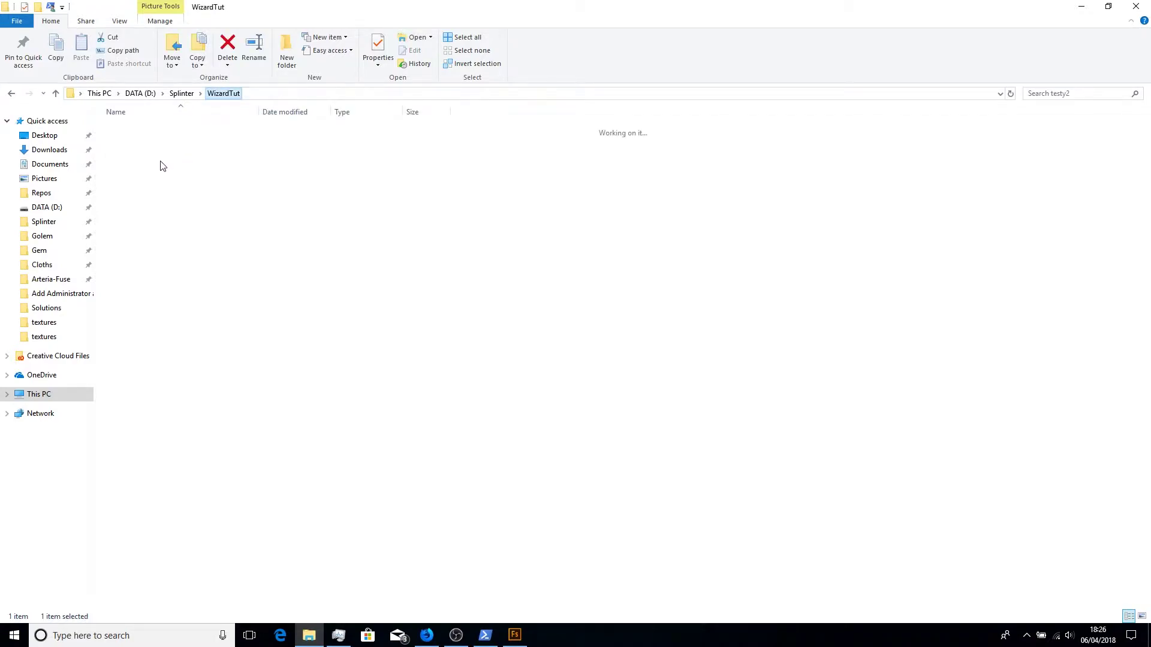
double_click(143, 155)
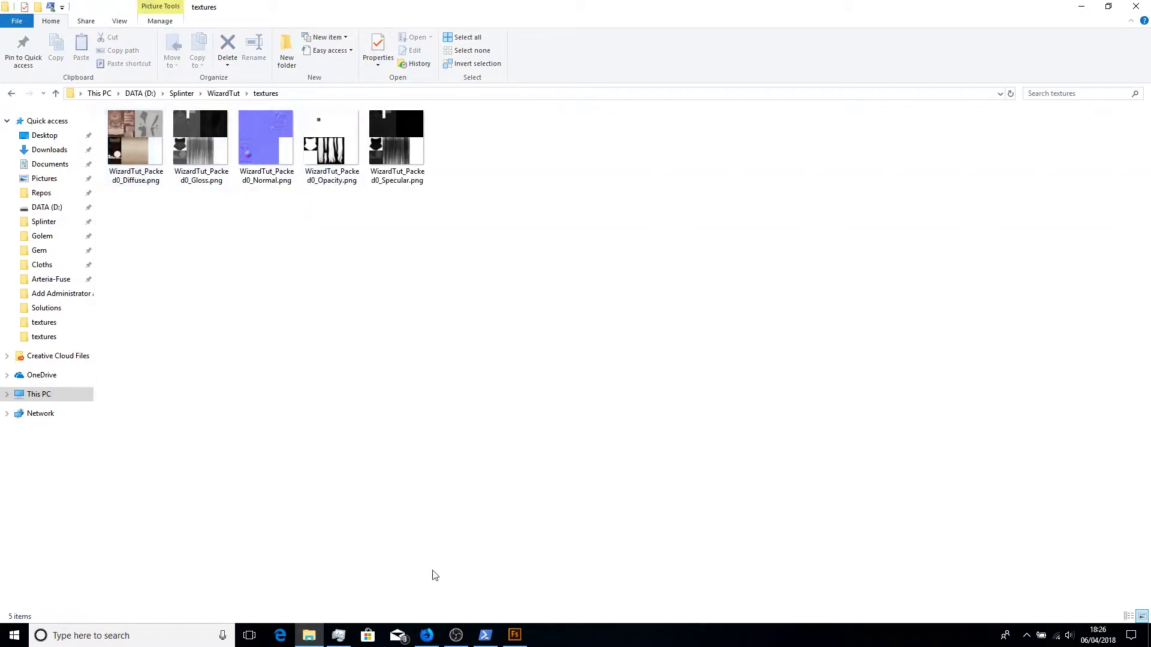
Step: Switch to Adobe Fuse and examine the wizard character's robe, belt, face and hair up close
left_click(508, 637)
scroll(501, 360, "up", 5)
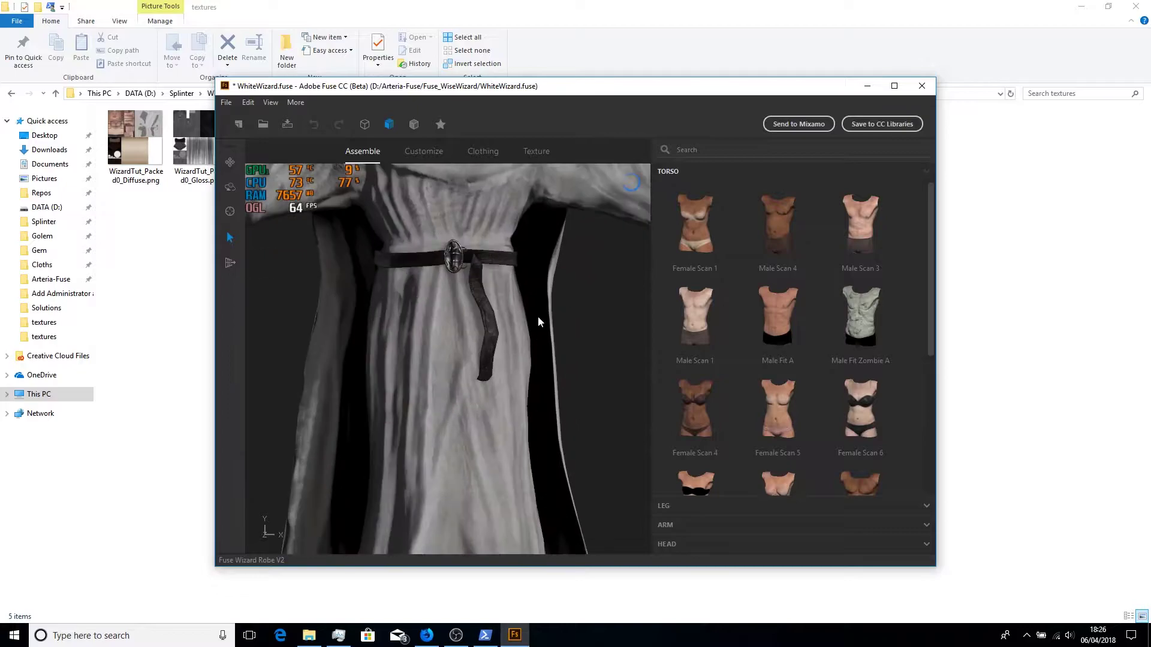
middle_click_drag(578, 293, 594, 335)
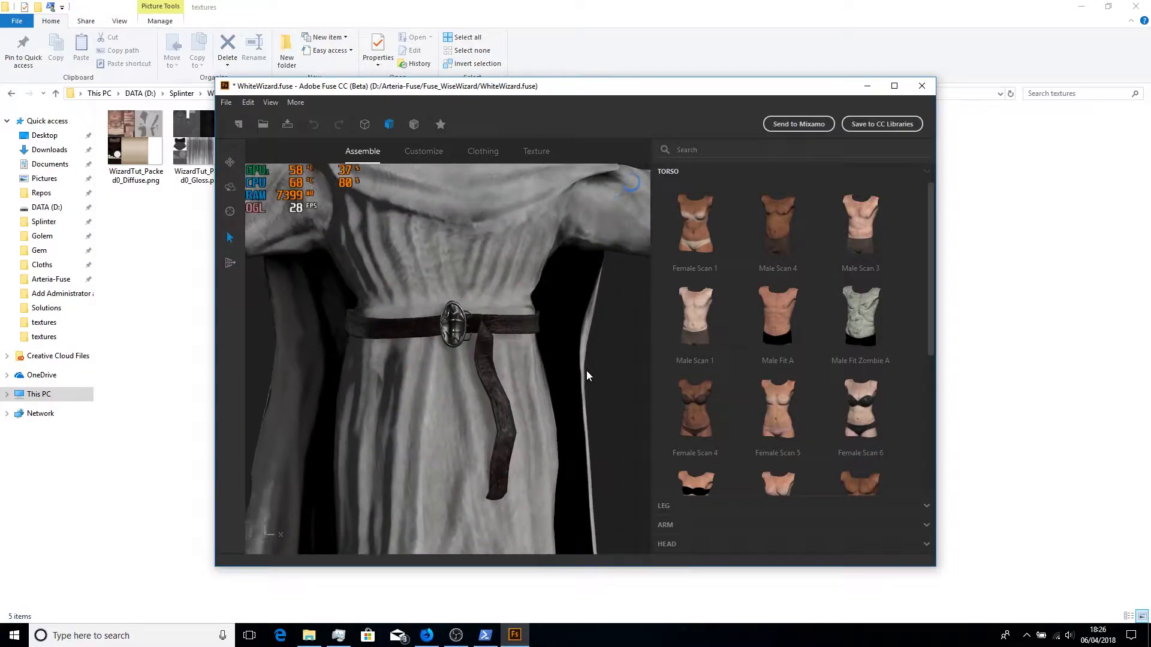
scroll(585, 370, "up", 3)
scroll(509, 348, "down", 6)
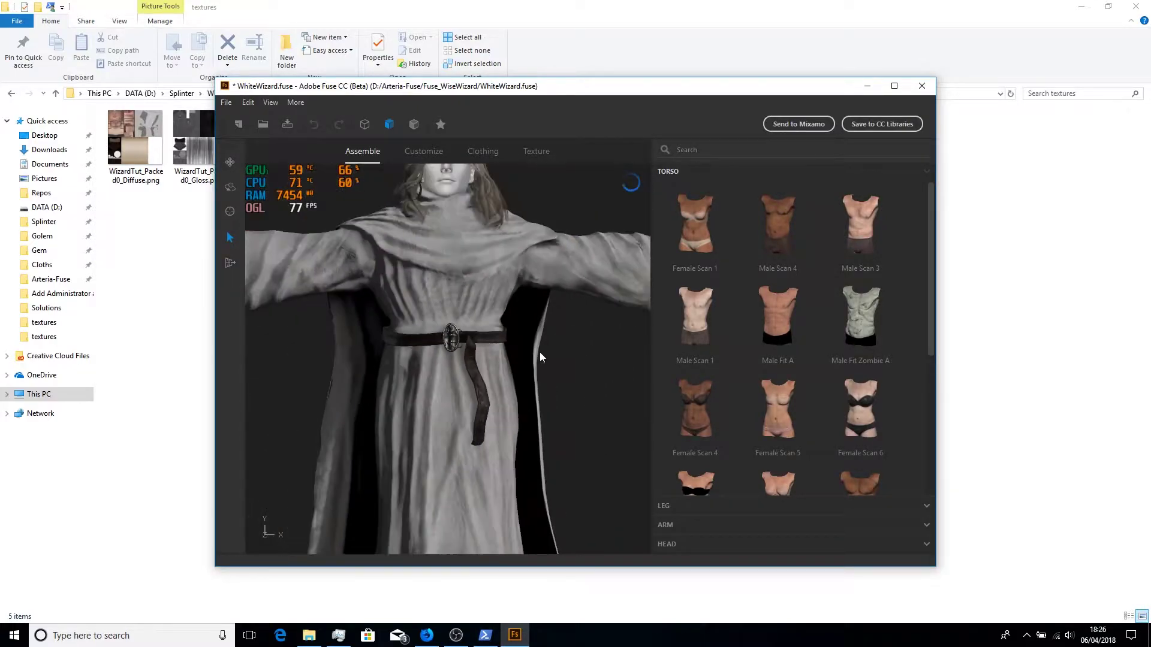
middle_click_drag(535, 352, 575, 508)
scroll(545, 347, "up", 8)
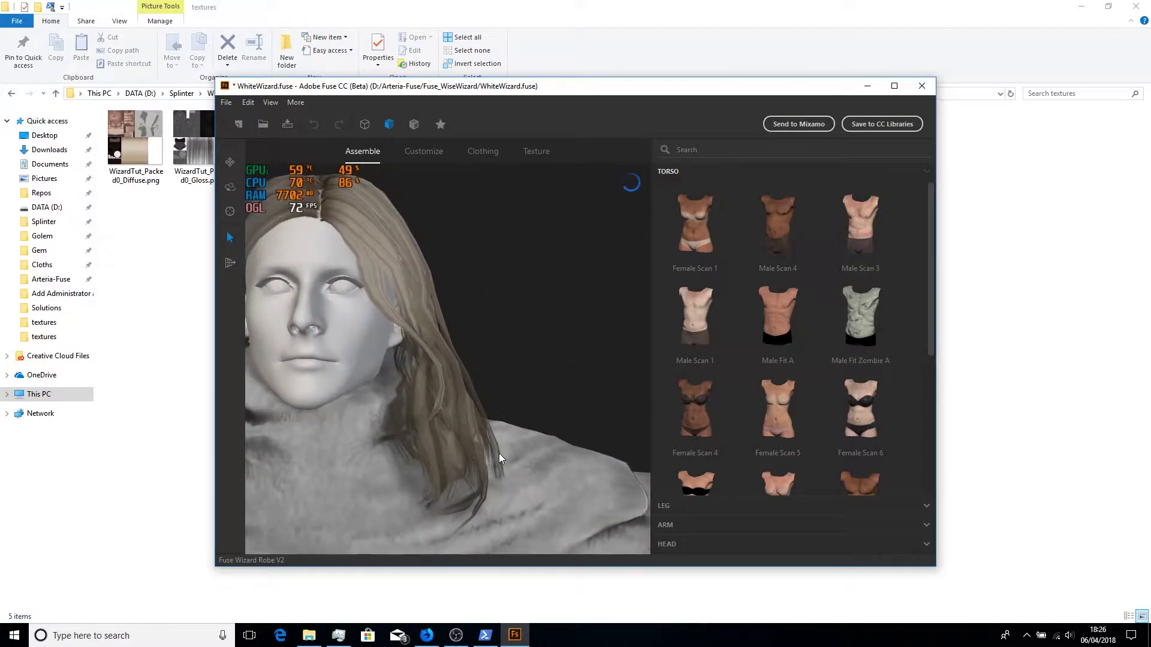
left_click_drag(557, 360, 592, 314)
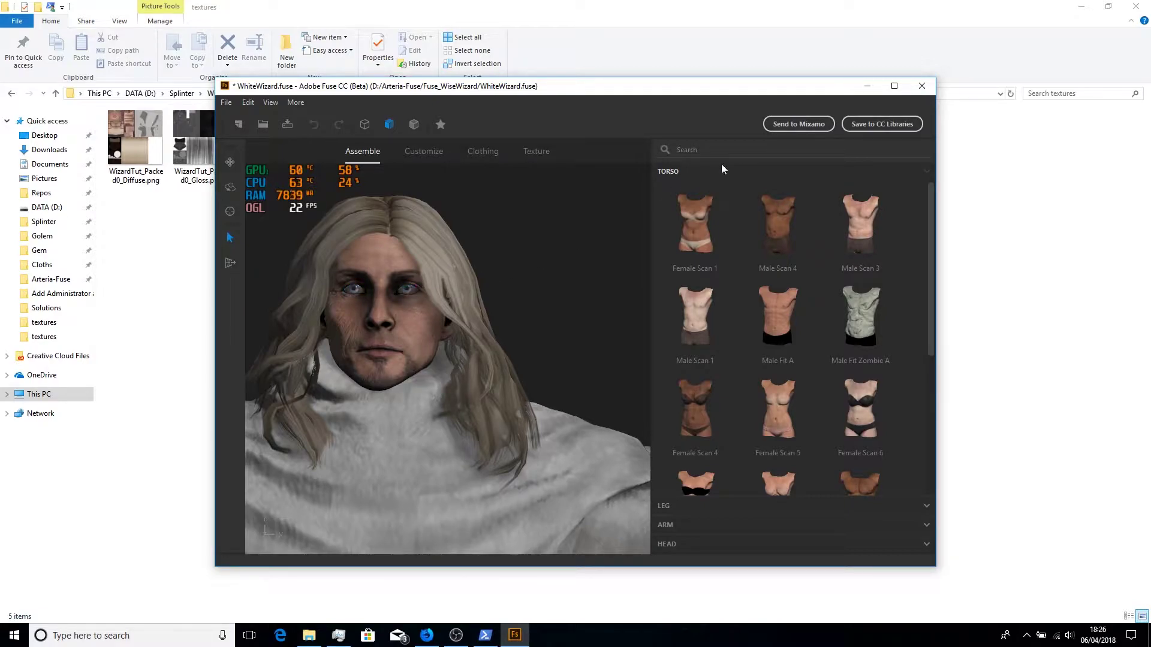
Step: Close Adobe Fuse and launch GIMP 2
left_click(922, 87)
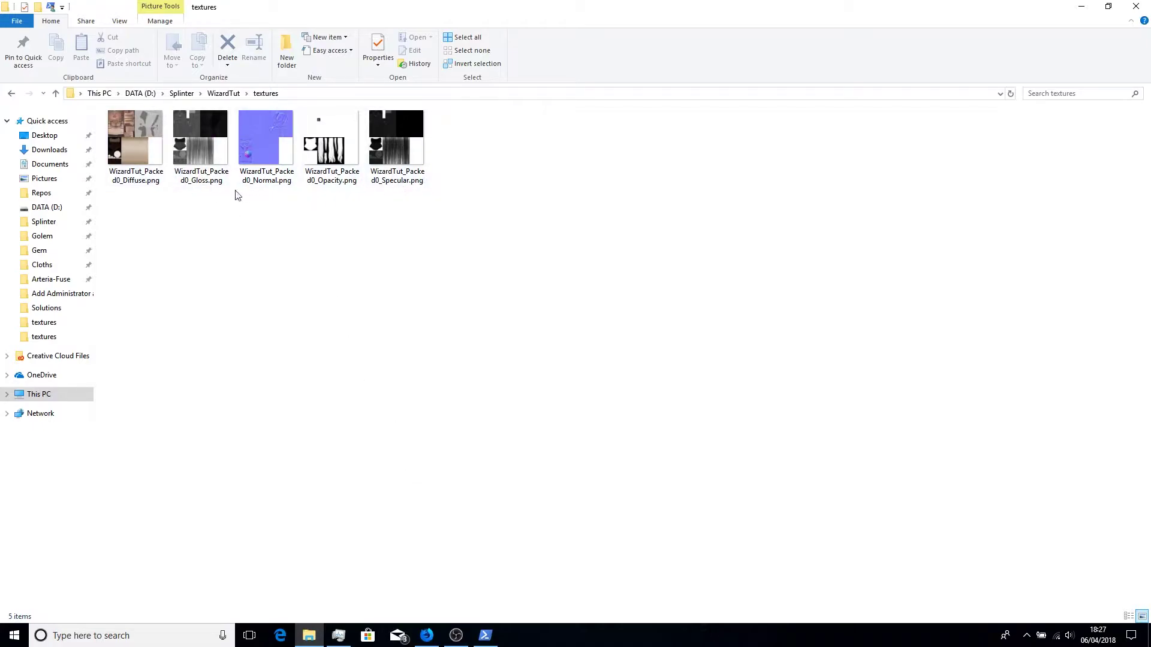
left_click(132, 640)
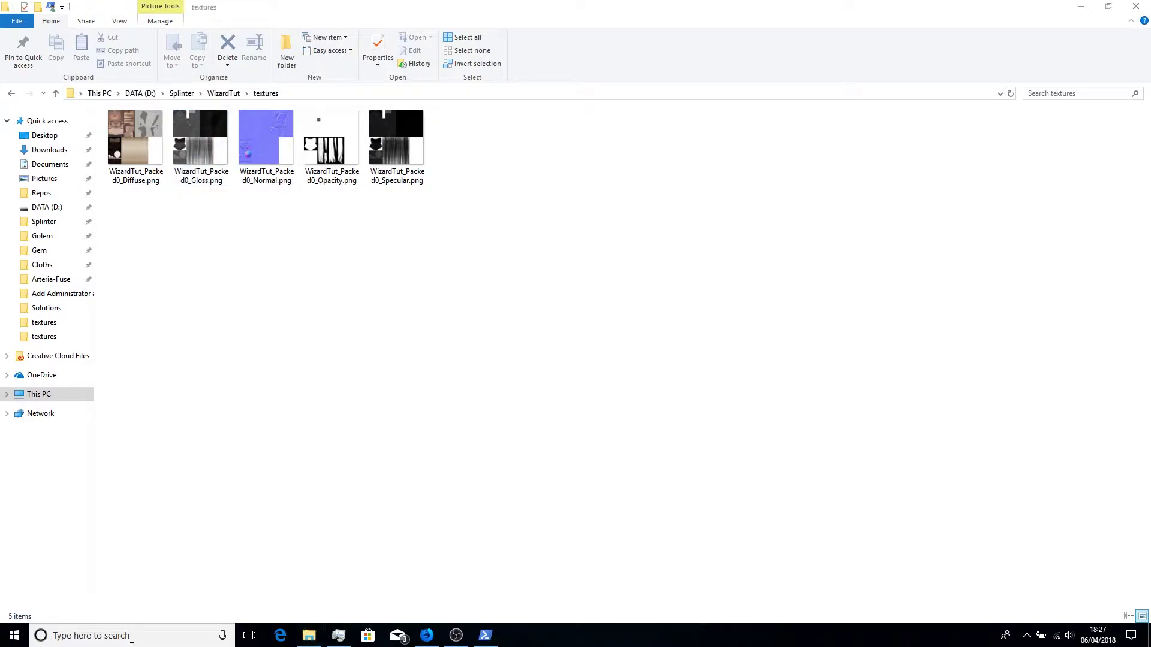
type("gimp")
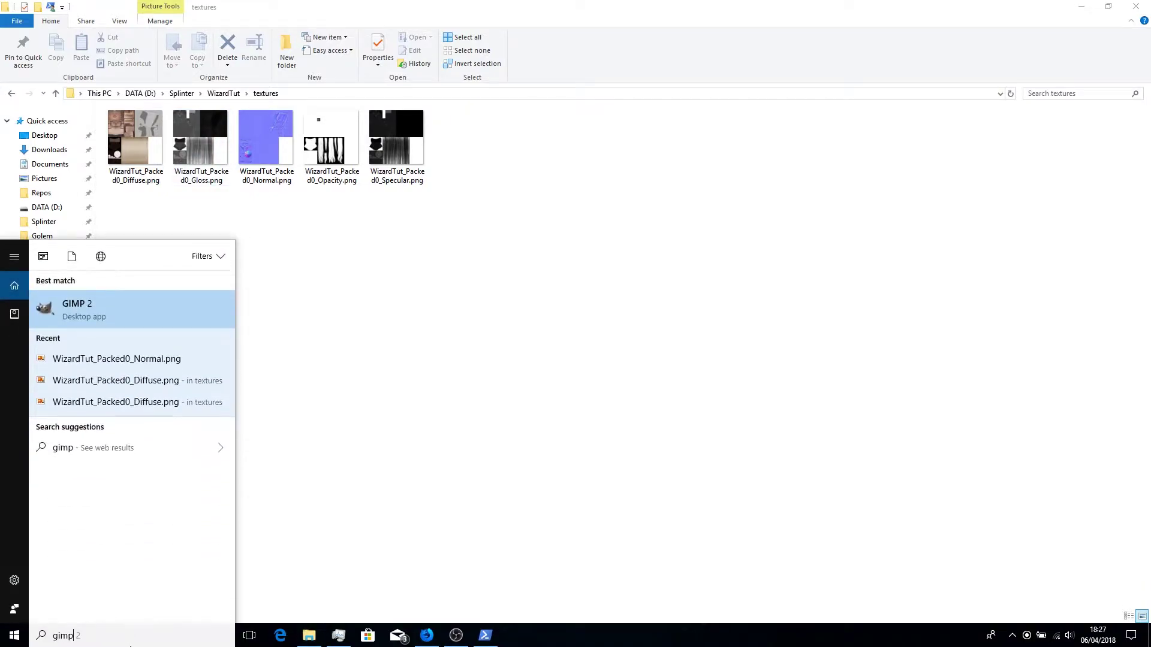
key("Return")
Step: Open WizardTut_Packed0_Diffuse.png from the Splinter\WizardTut\textures folder on the D: drive
left_click(427, 77)
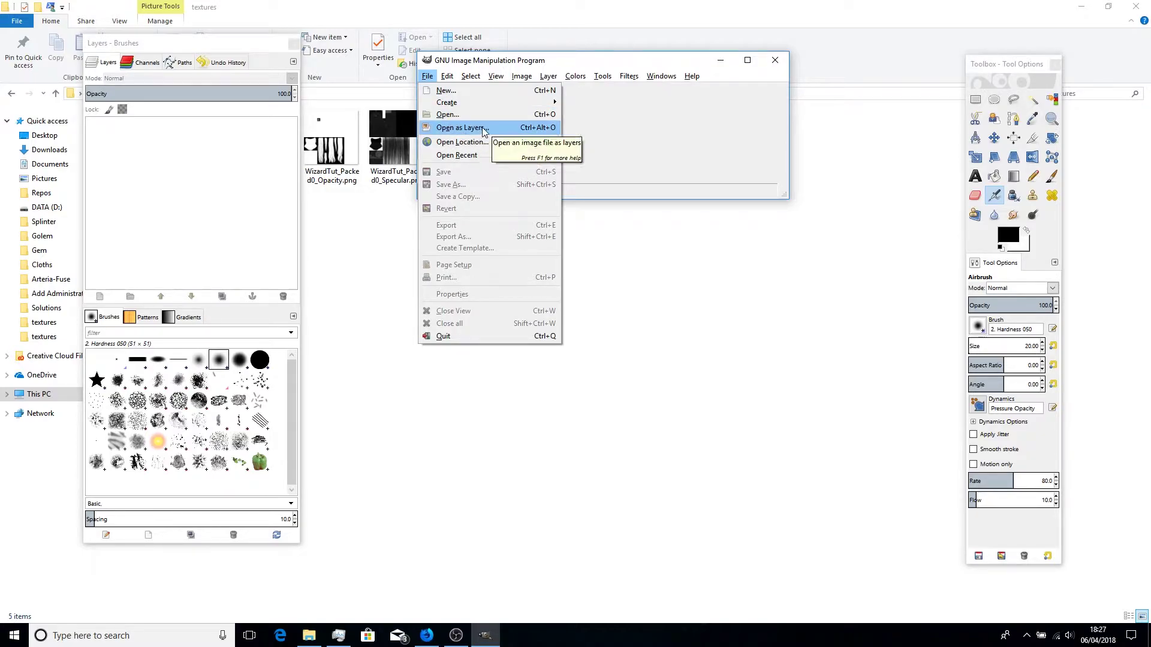
left_click(447, 114)
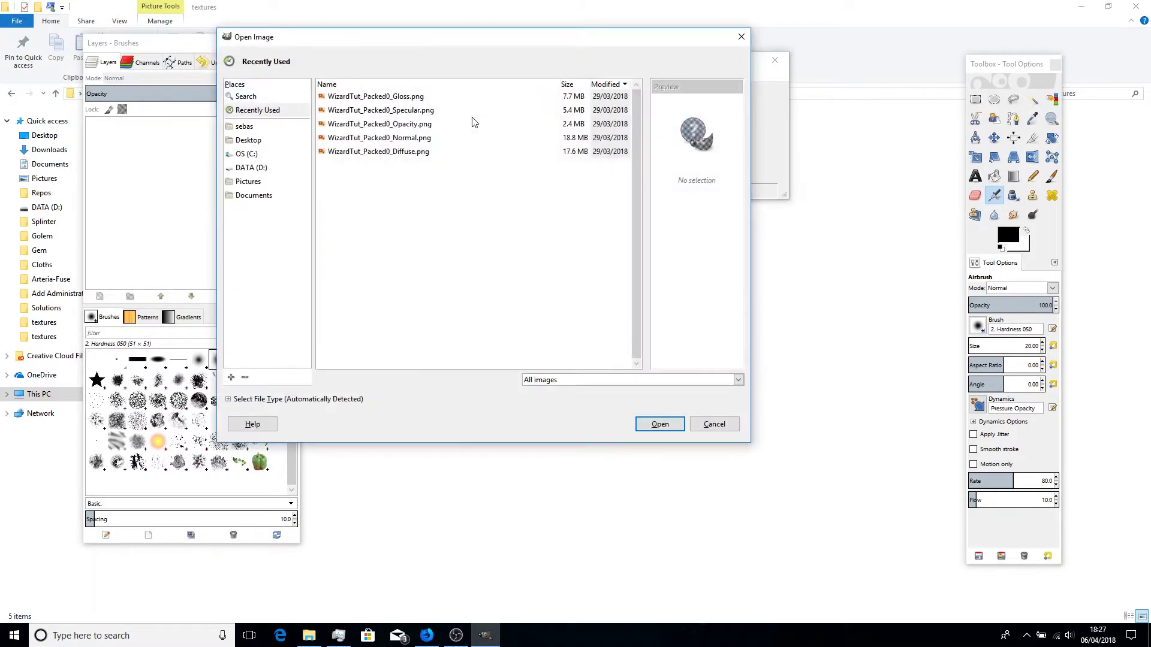
left_click(250, 168)
scroll(358, 234, "down", 10)
scroll(339, 234, "up", 2)
double_click(349, 269)
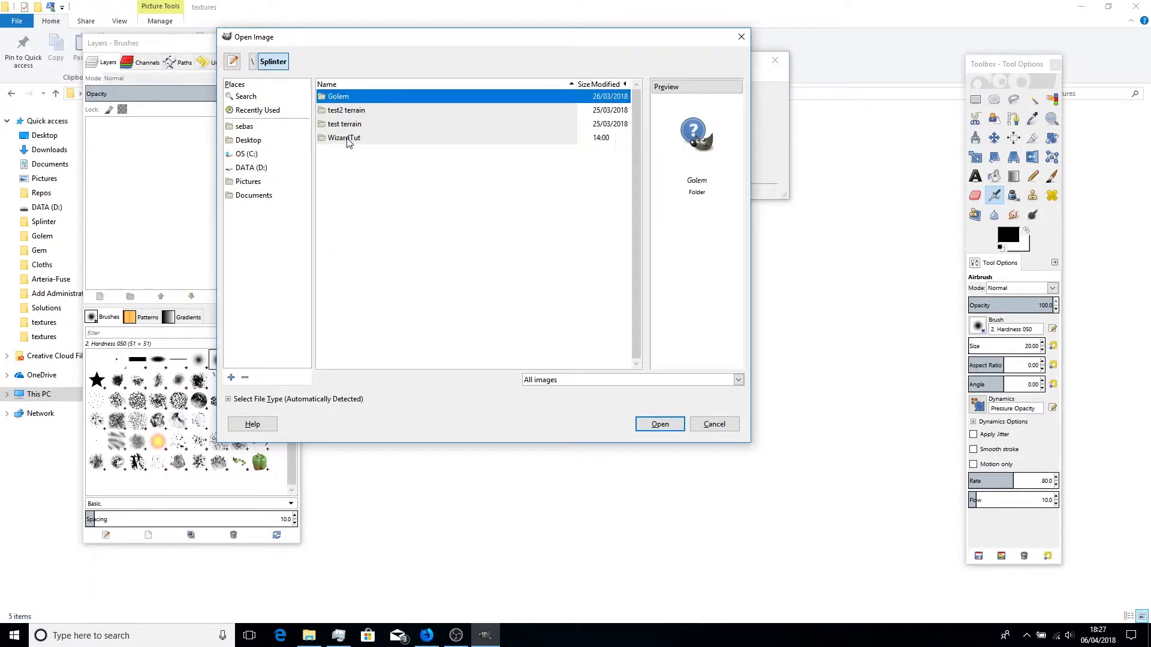
double_click(346, 139)
double_click(342, 125)
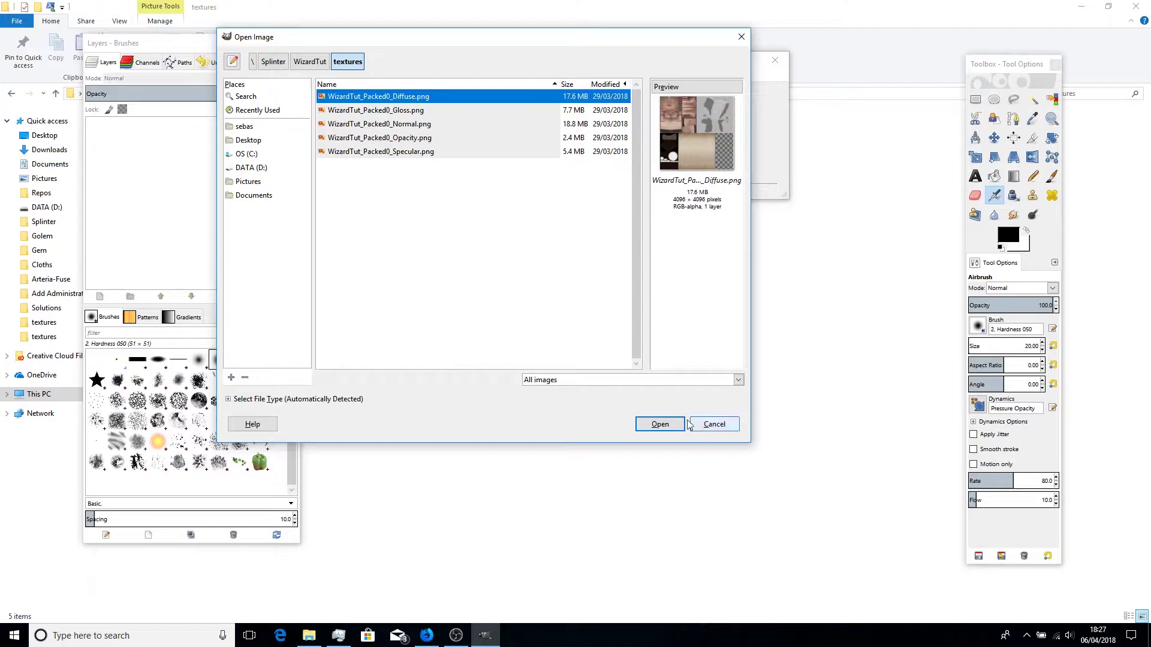
left_click(660, 424)
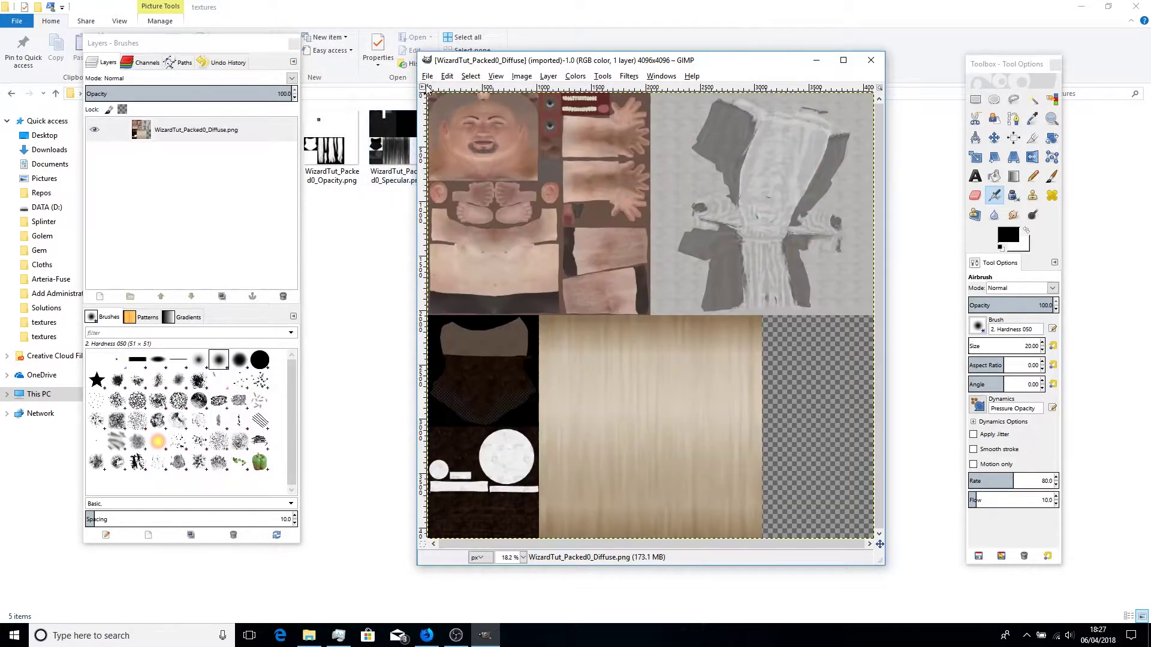
Step: Open WizardTut_Packed0_Opacity.png from the same textures folder and move its image window clear of the Layers dialog
left_click(428, 77)
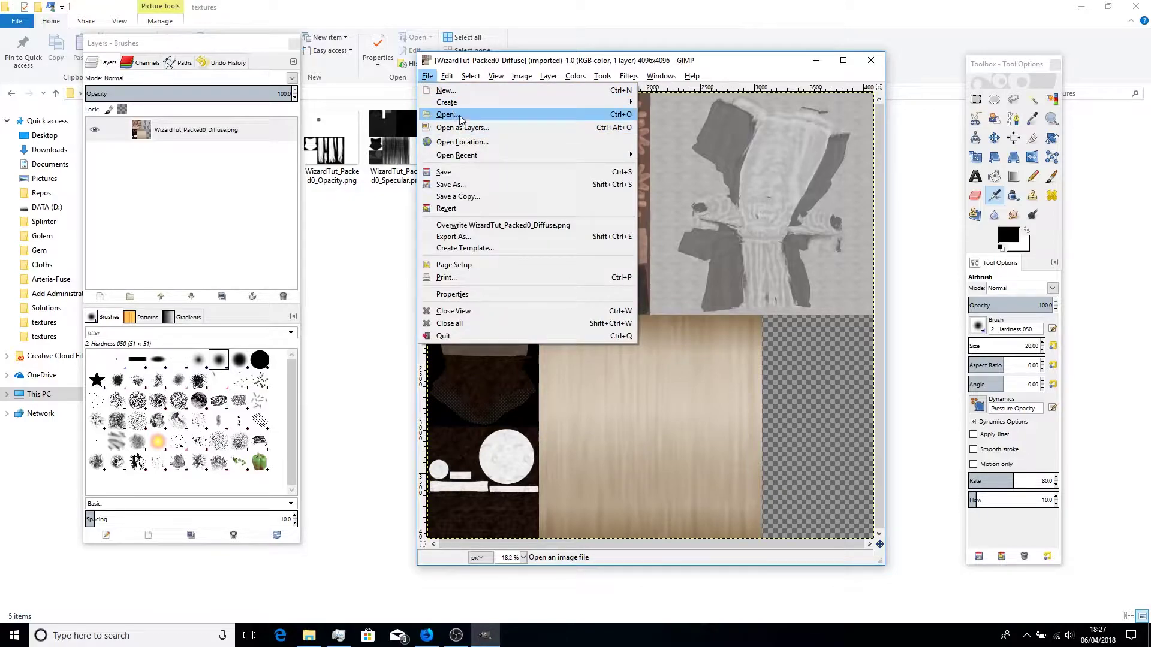
left_click(461, 117)
left_click(422, 139)
left_click(661, 424)
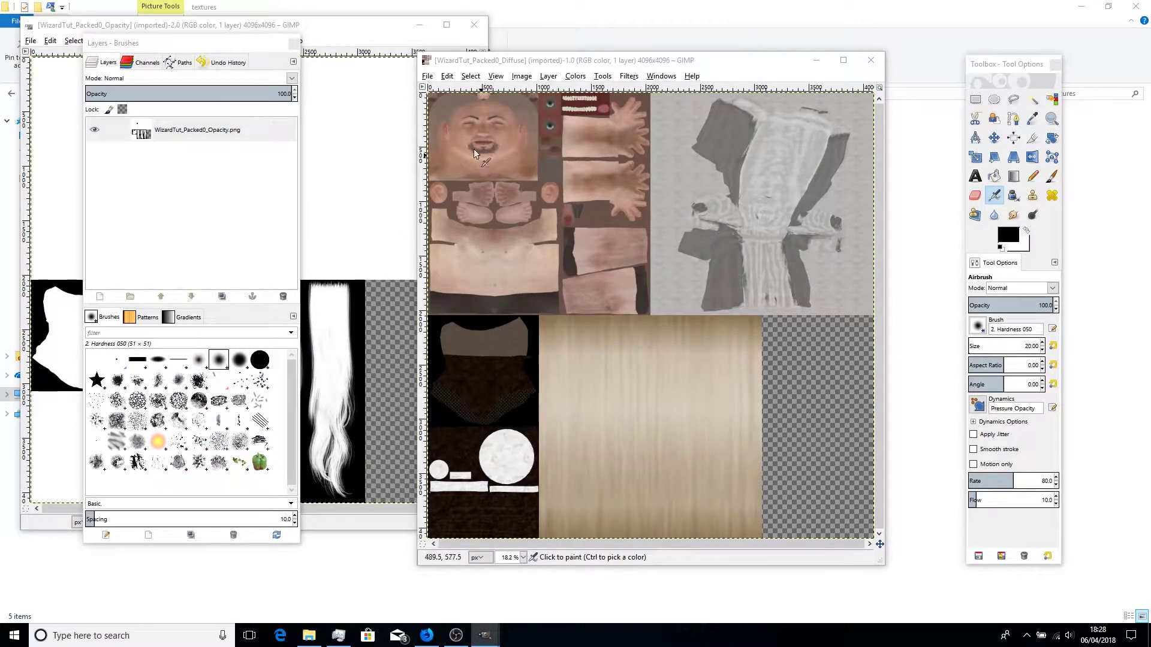
left_click(347, 30)
left_click_drag(347, 30, 596, 60)
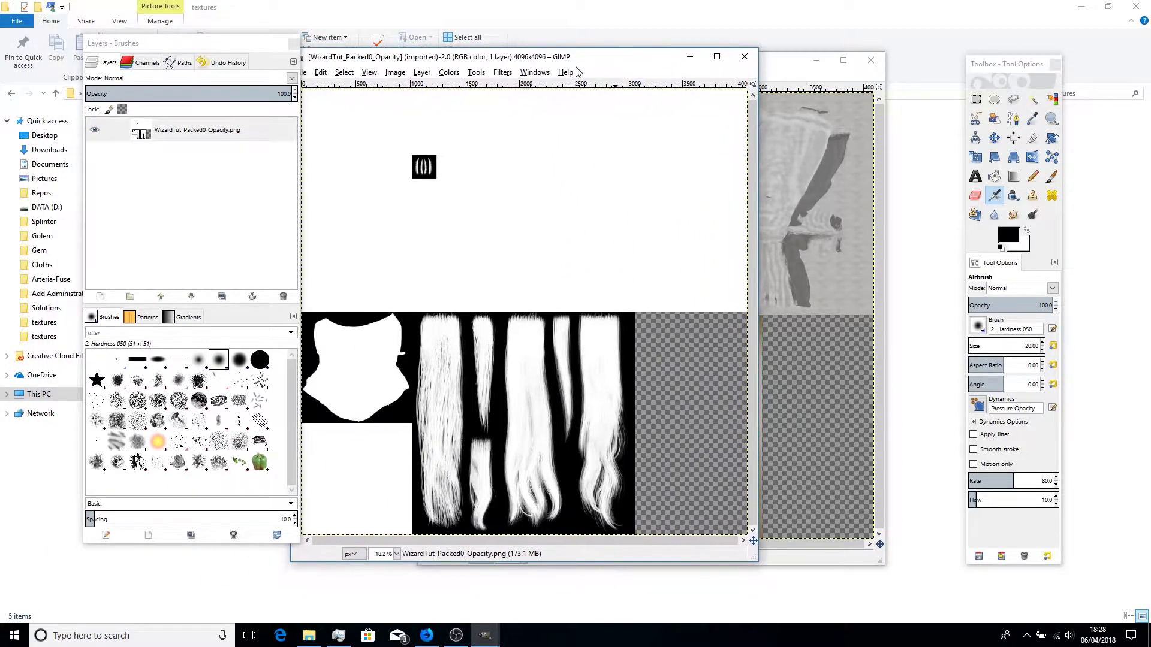
Step: Add a layer mask to the opacity layer from a grayscale copy of the layer, and copy the mask to the clipboard
left_click(213, 129)
right_click(213, 129)
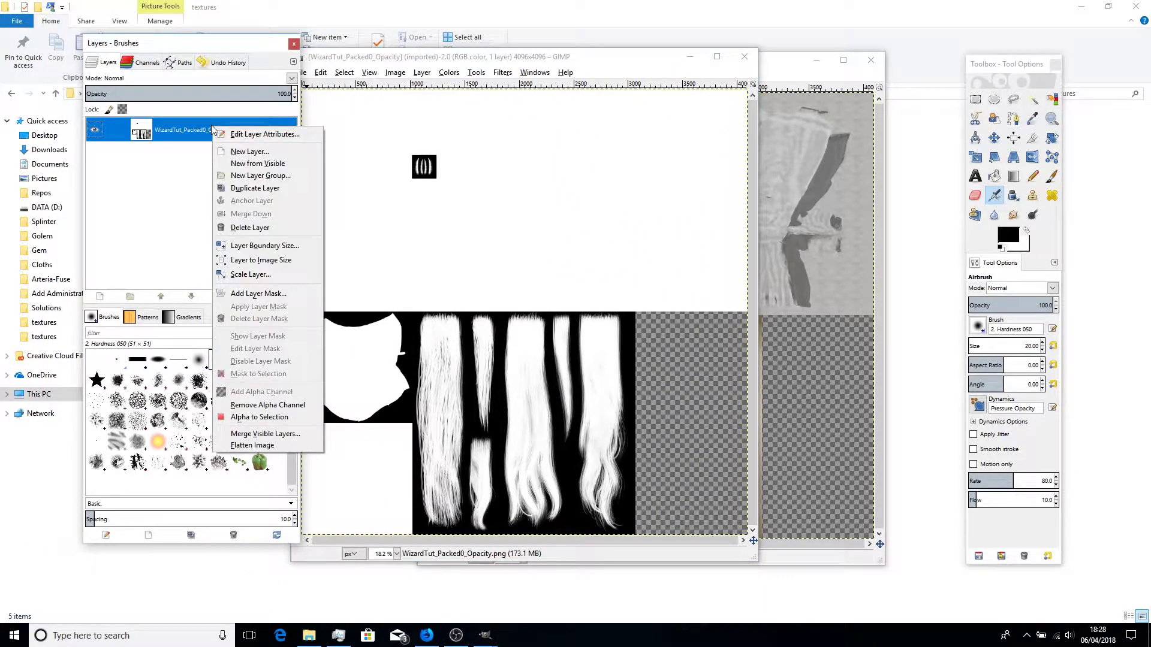
left_click(255, 293)
left_click(201, 321)
left_click(258, 395)
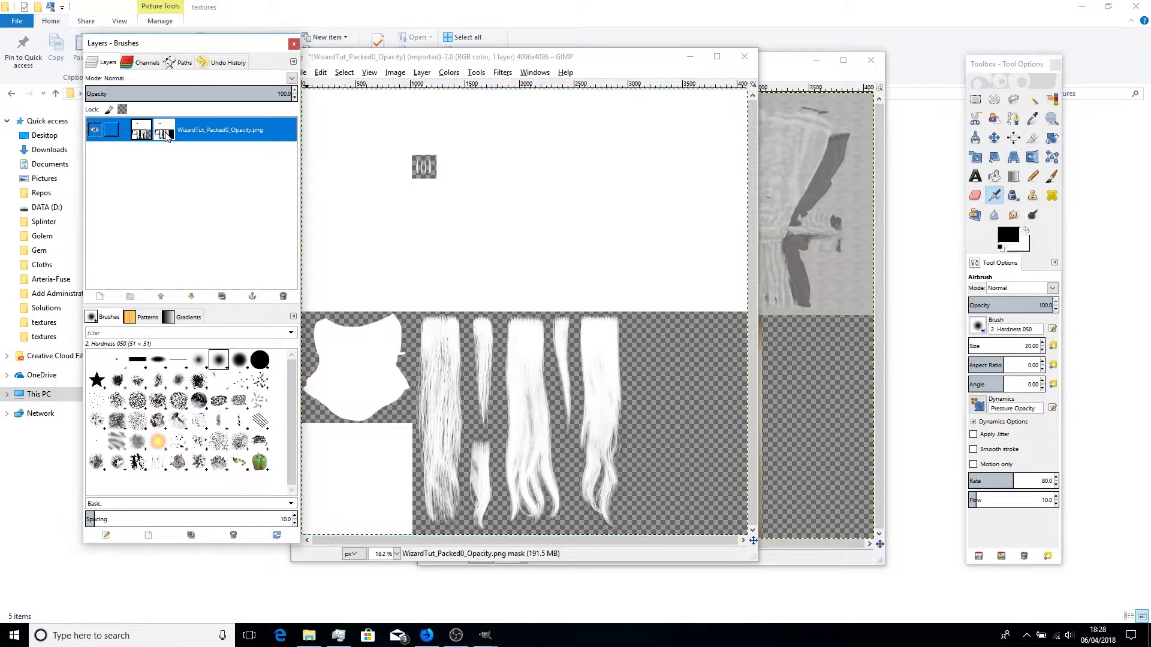
key("ctrl+c")
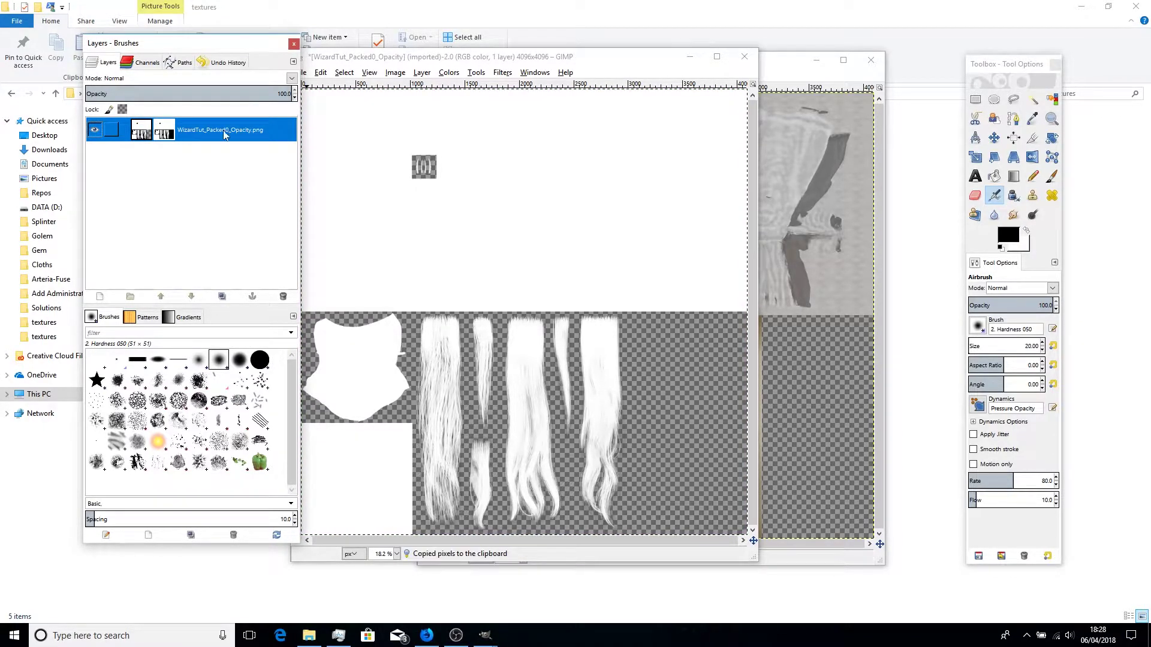
Step: Bring the WizardTut_Packed0_Diffuse image window forward, clear of the Layers dialog, and zoom in on the white shapes in the dark brown texture
left_click(778, 71)
left_click_drag(636, 65, 580, 42)
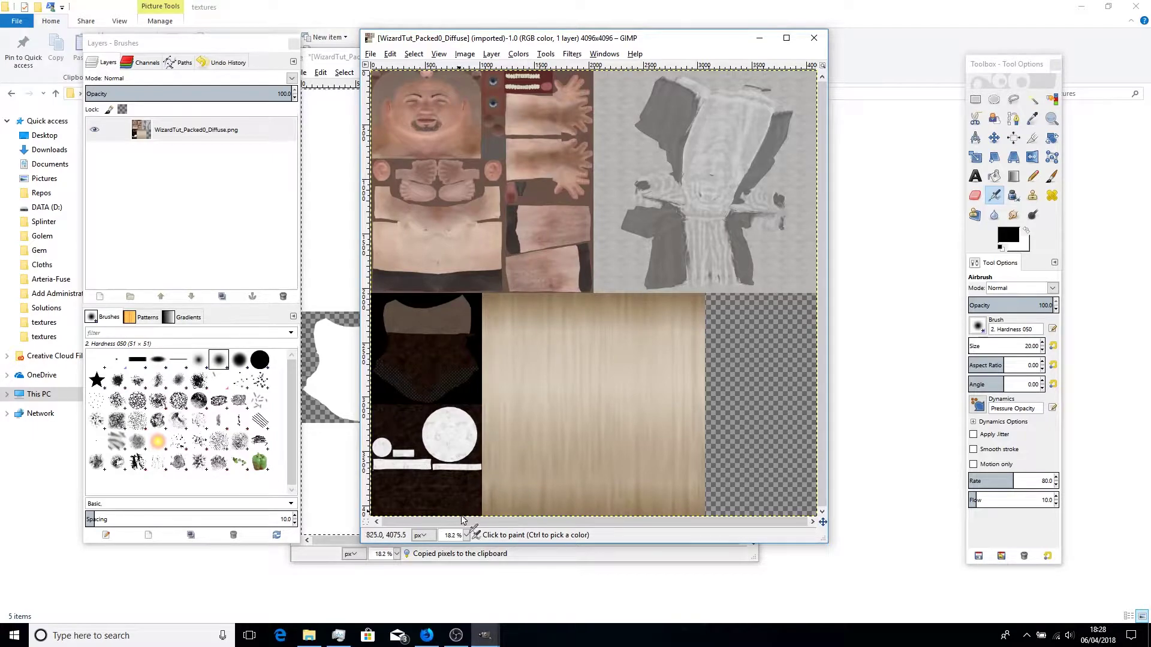
left_click(467, 535)
left_click(459, 482)
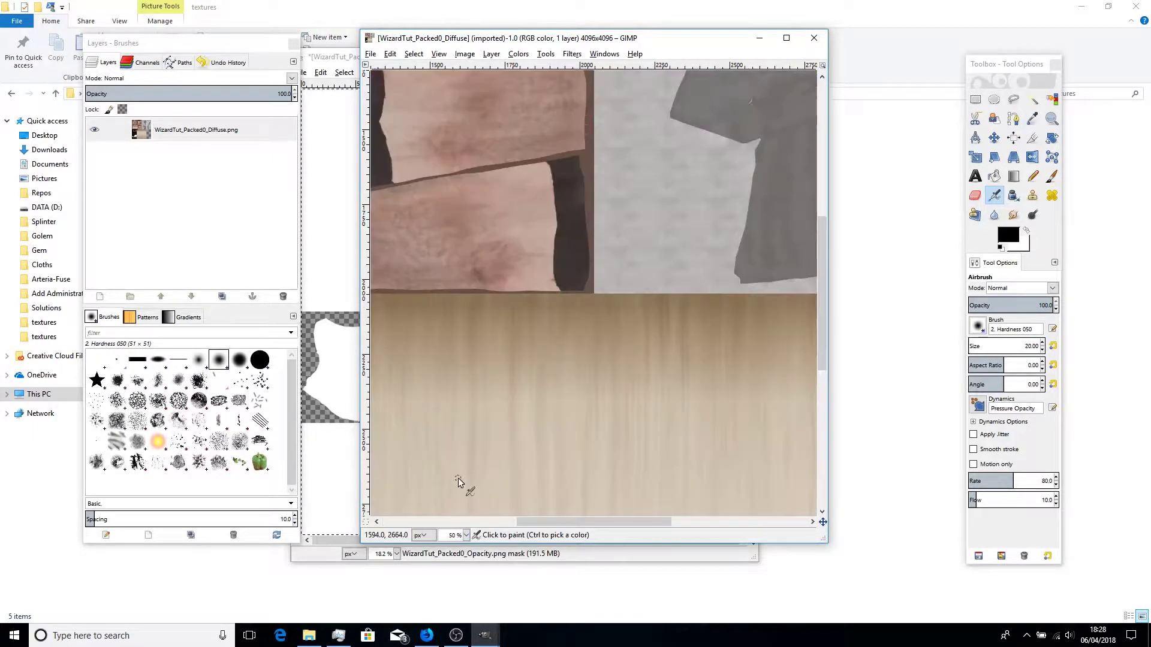
left_click(1051, 119)
left_click(563, 263)
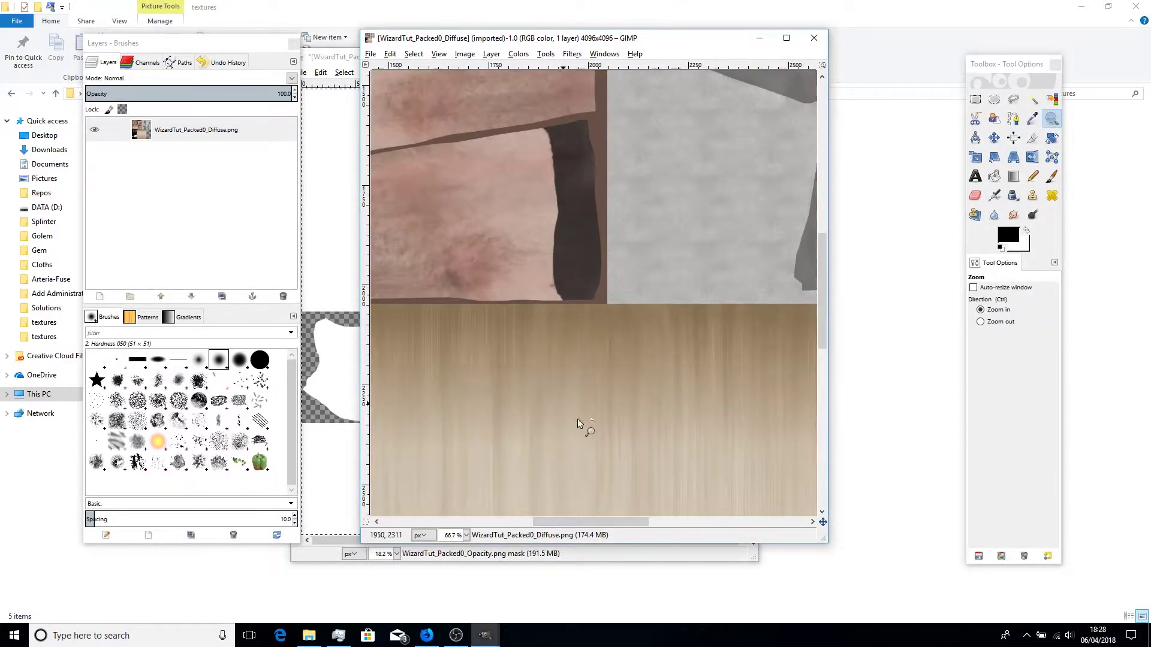
left_click_drag(600, 521, 449, 521)
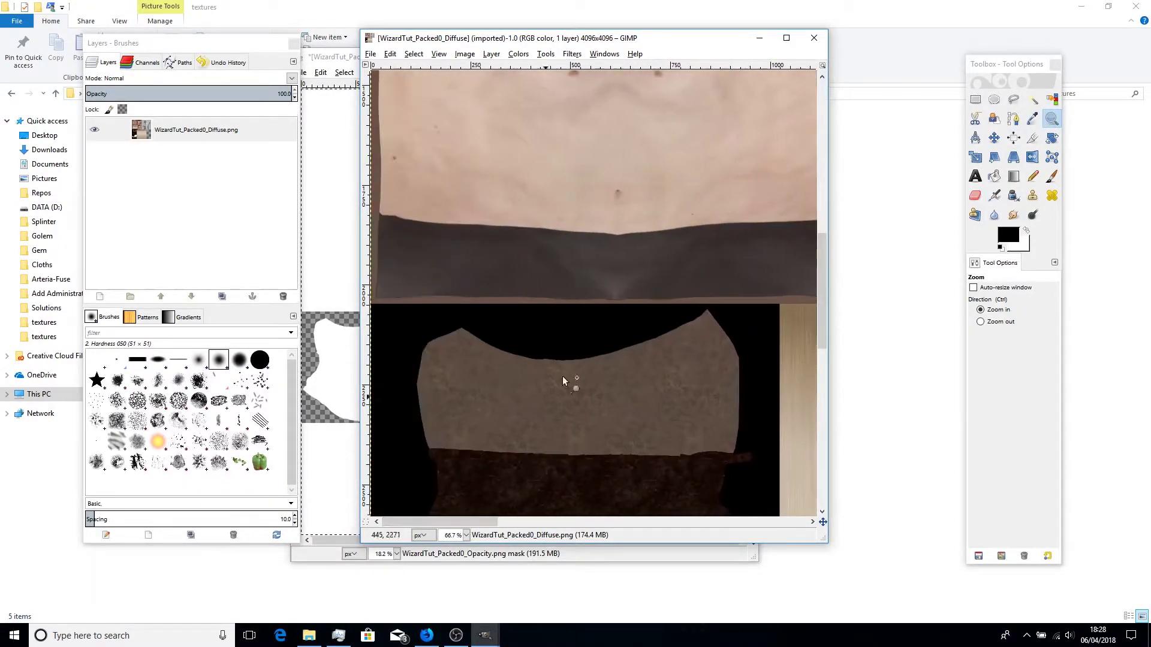
scroll(557, 383, "down", 5)
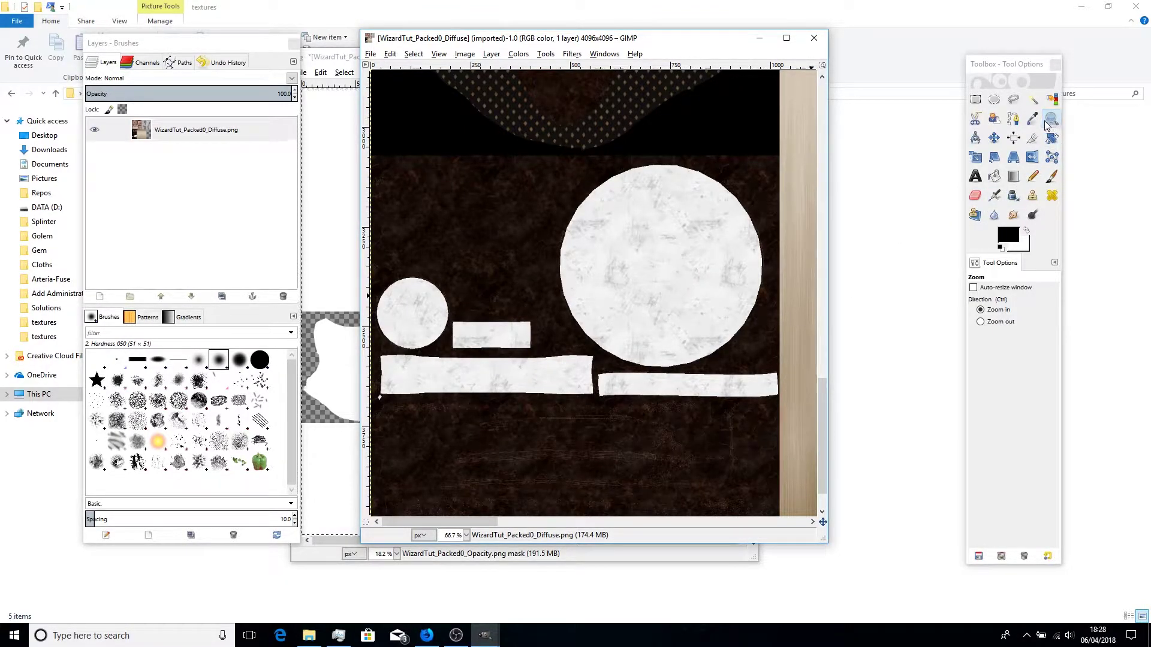
Step: Select the large white circle on the diffuse texture by tracing its edge with the Scissors Select tool
left_click(975, 118)
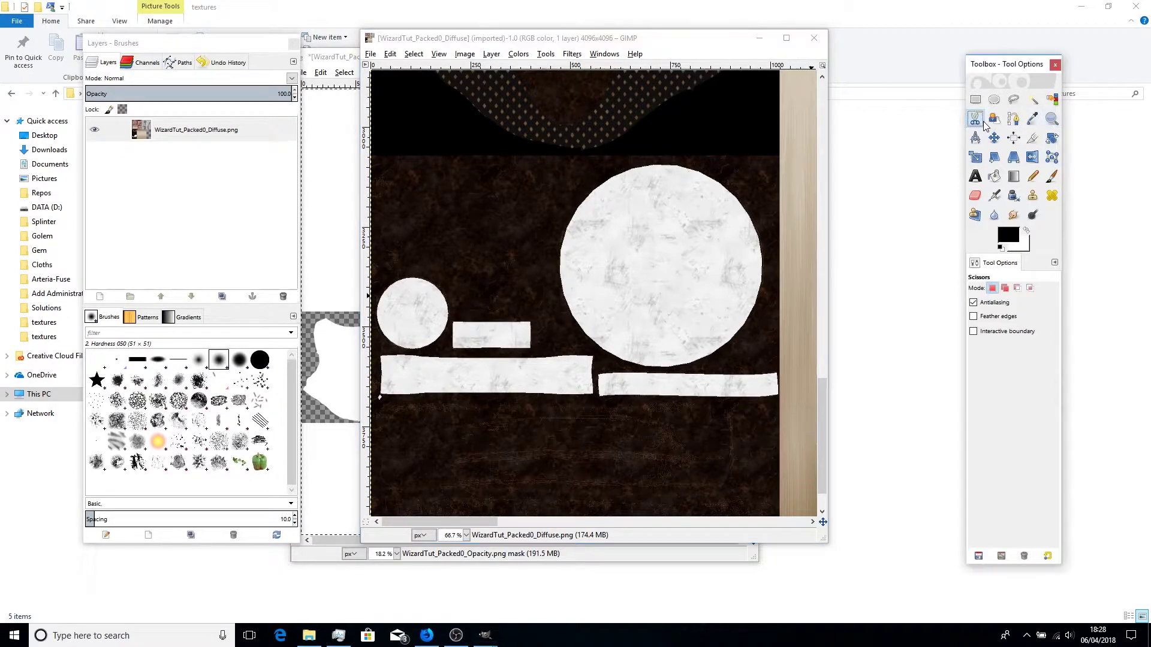
left_click(664, 166)
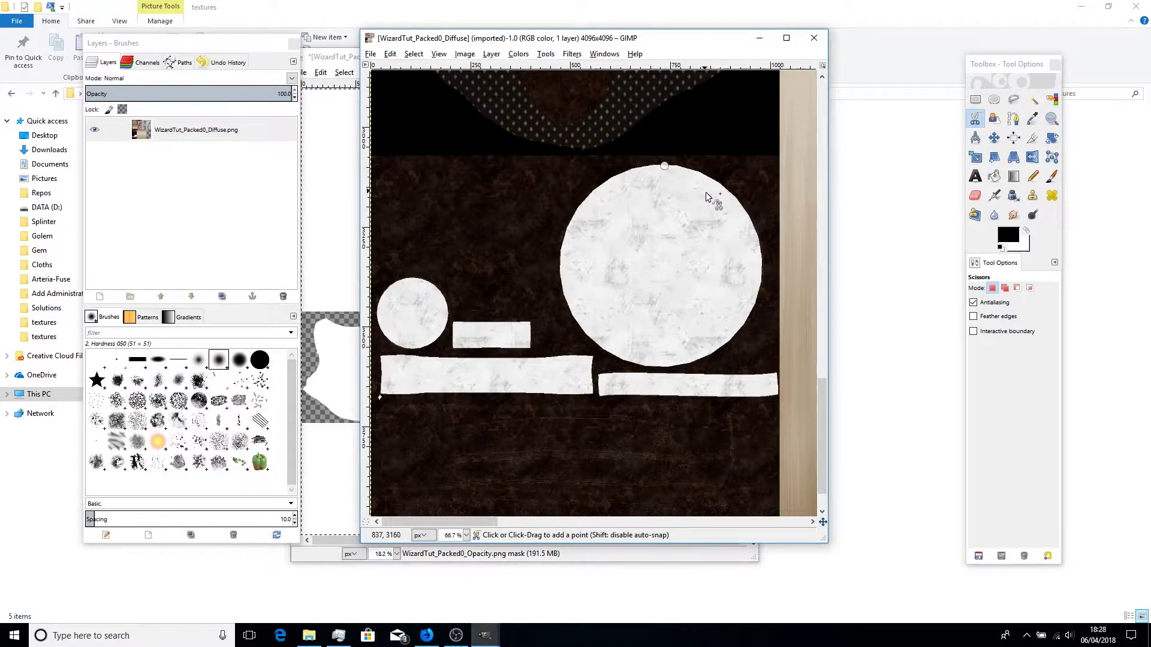
left_click(761, 267)
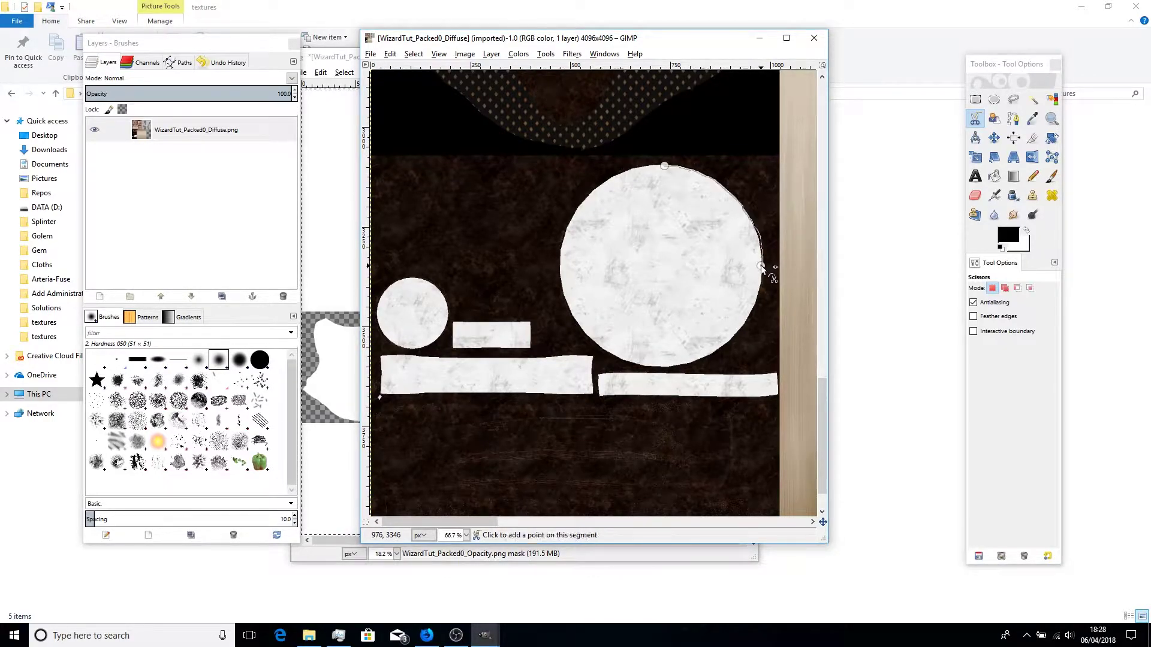
left_click(667, 366)
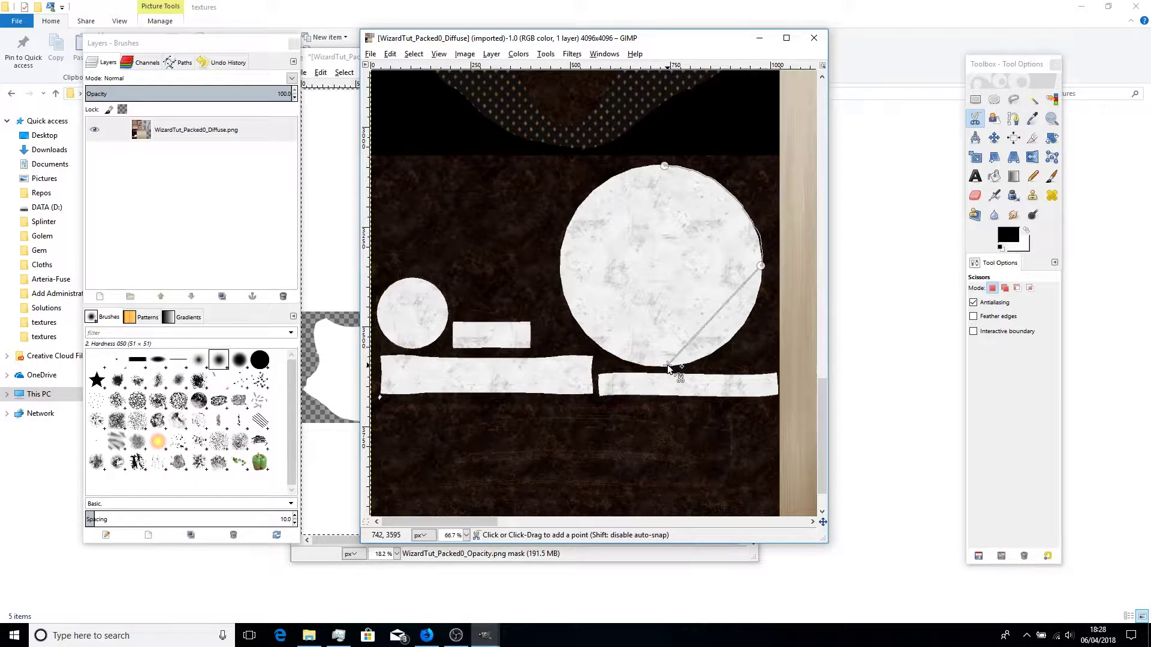
left_click(561, 269)
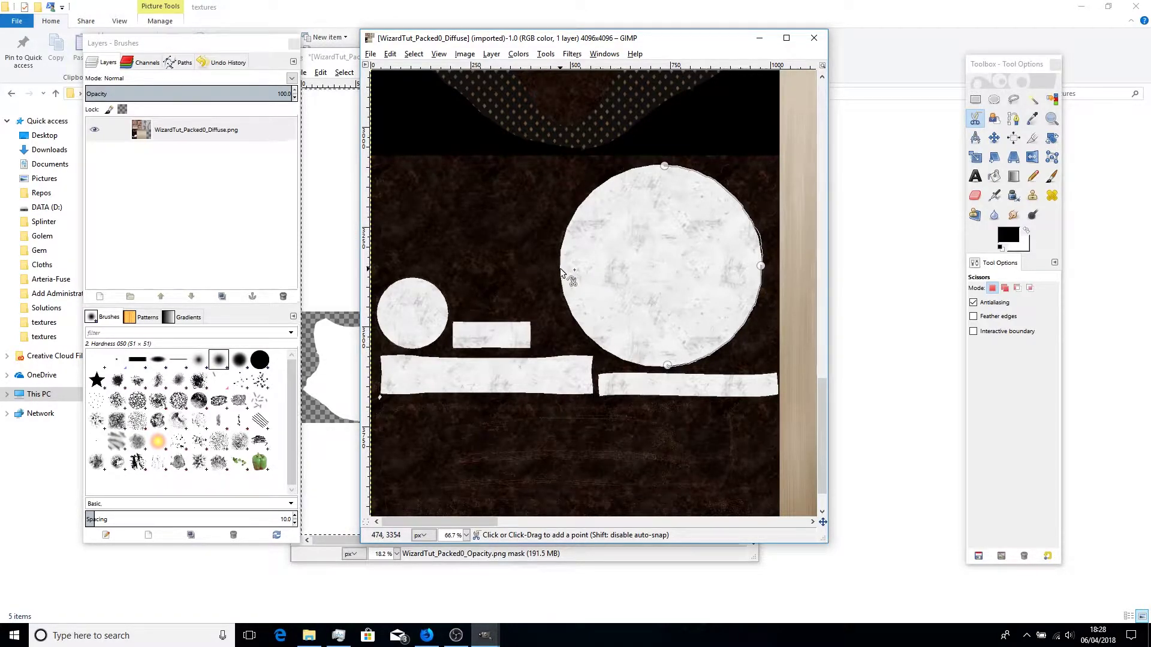
left_click(663, 165)
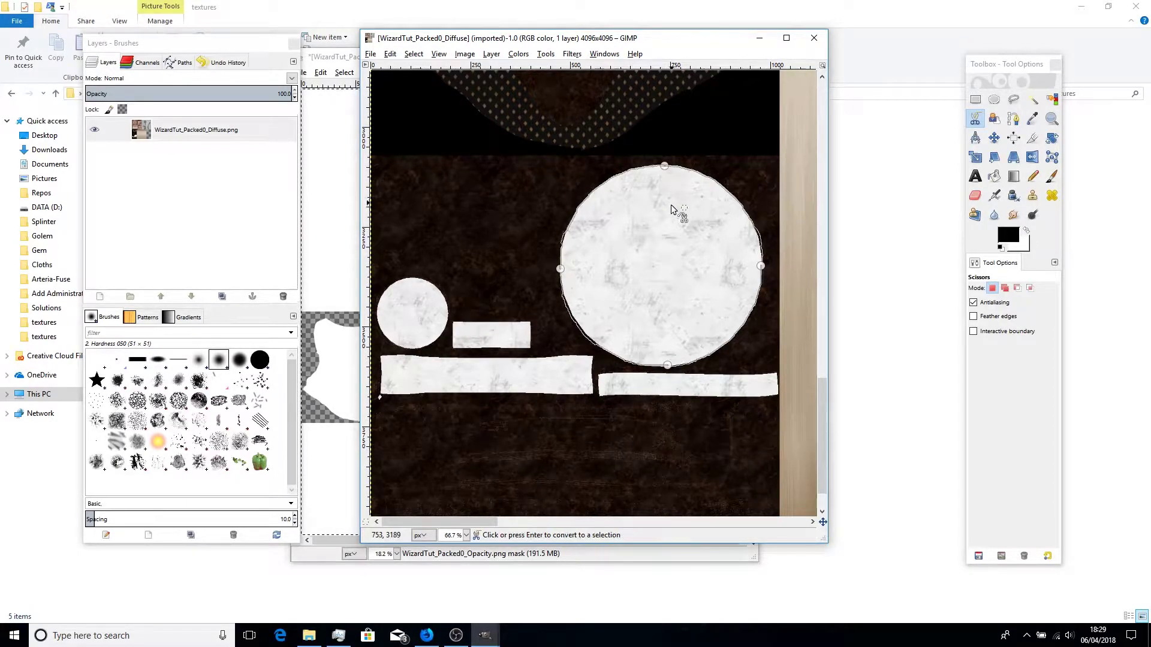
left_click(666, 257)
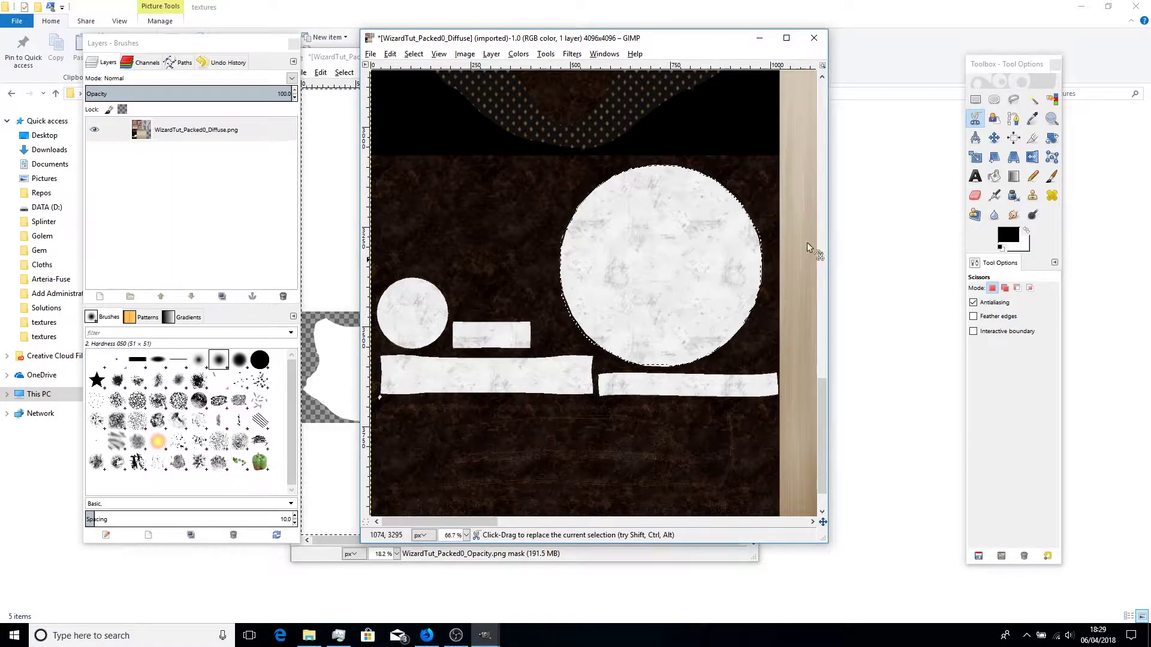
Step: Add the two white strips, the small circle and the small rectangle to the selection with the Scissors Select tool
left_click(598, 373)
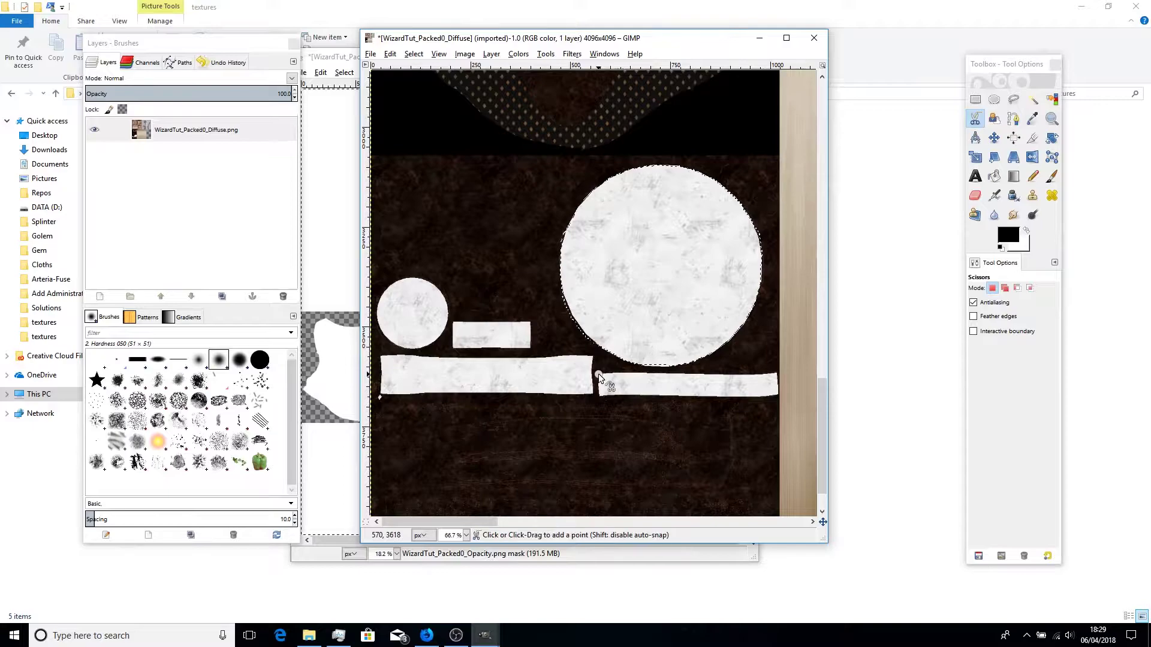
left_click(775, 373)
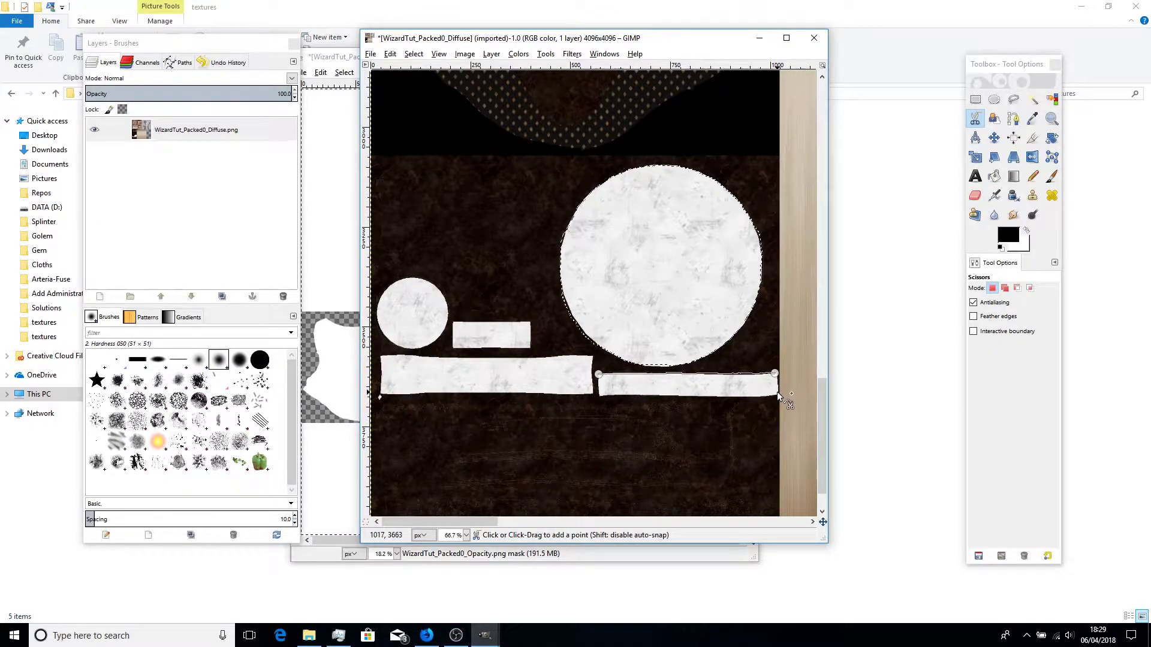
left_click(776, 393)
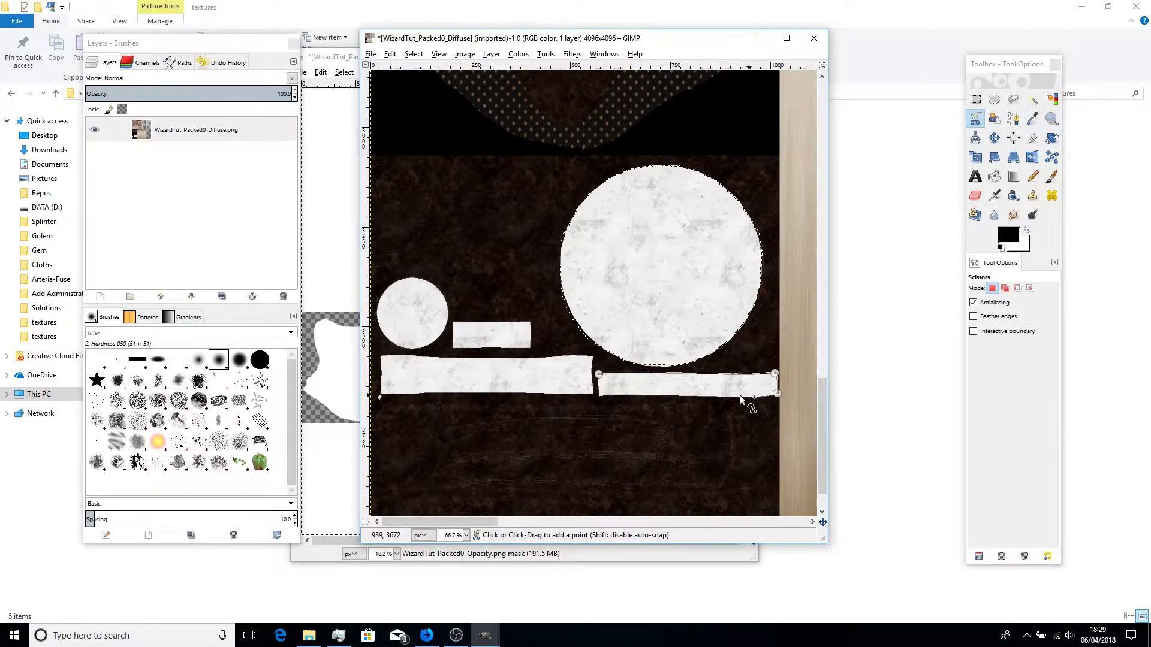
left_click(600, 394)
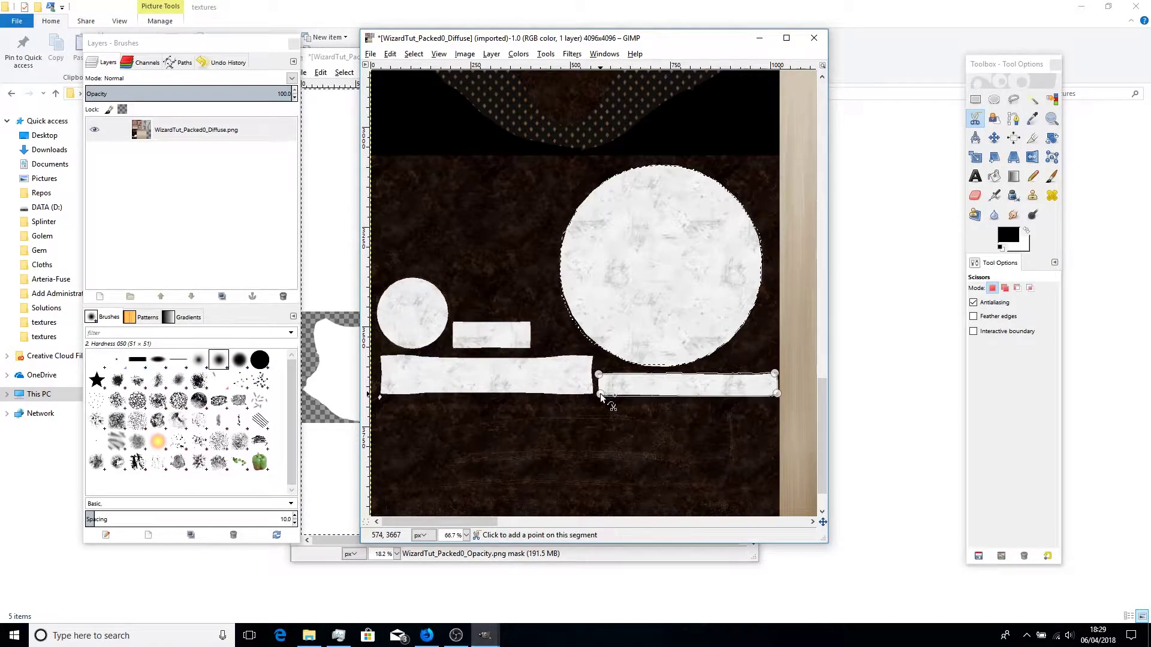
left_click(598, 374)
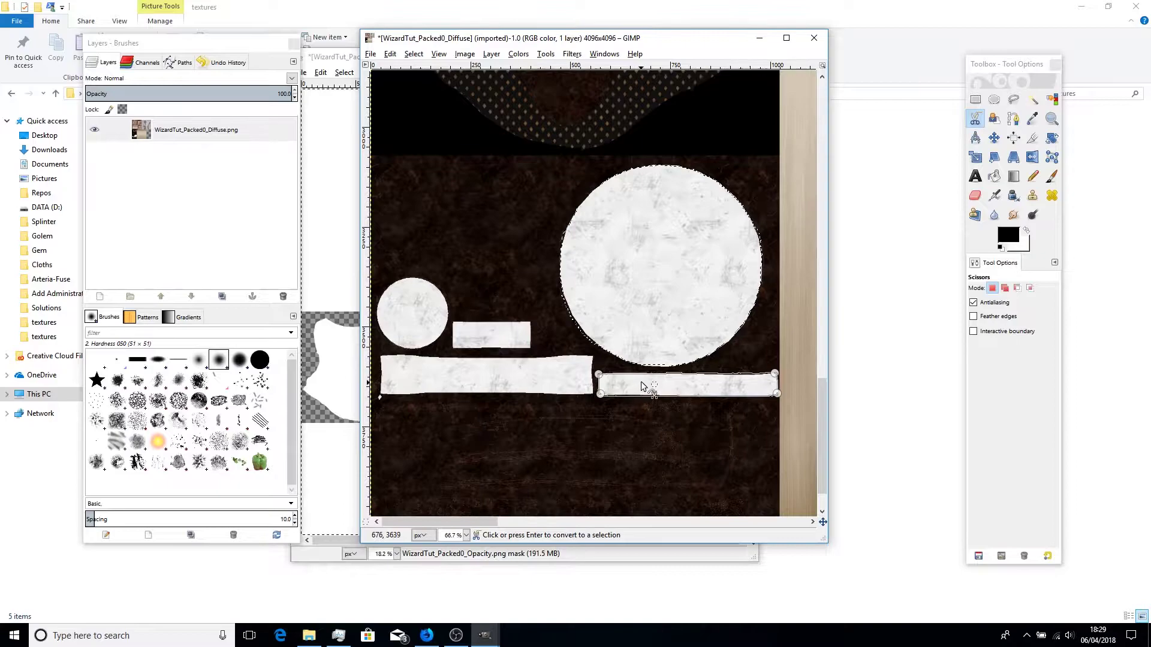
key("shift")
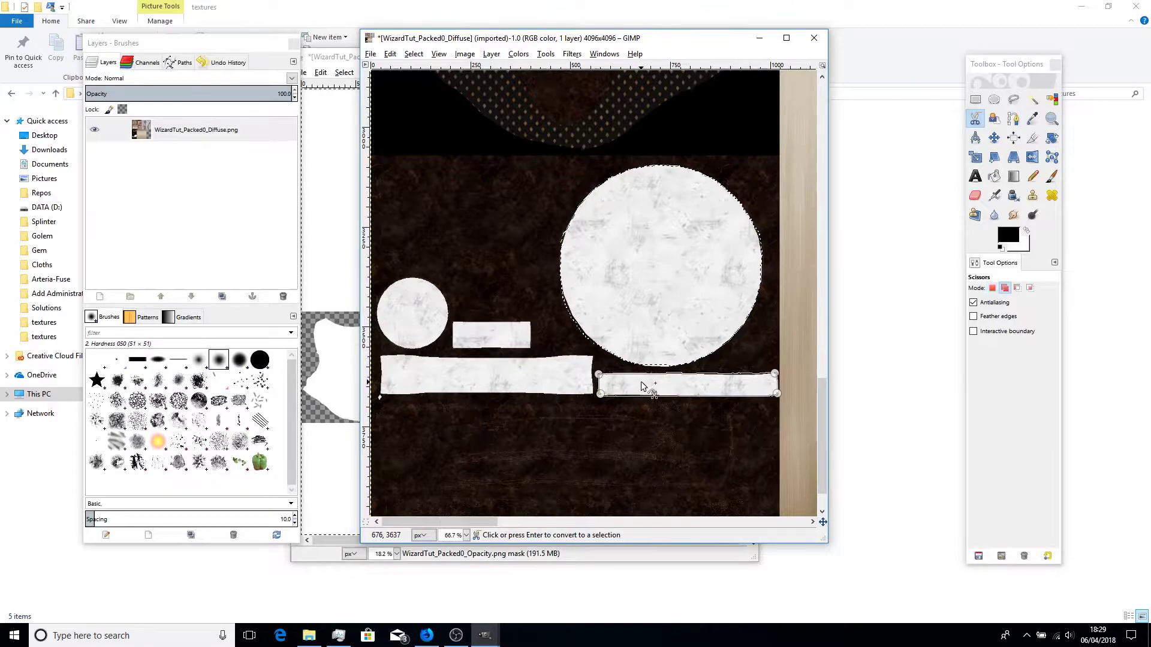
left_click(682, 384, "shift")
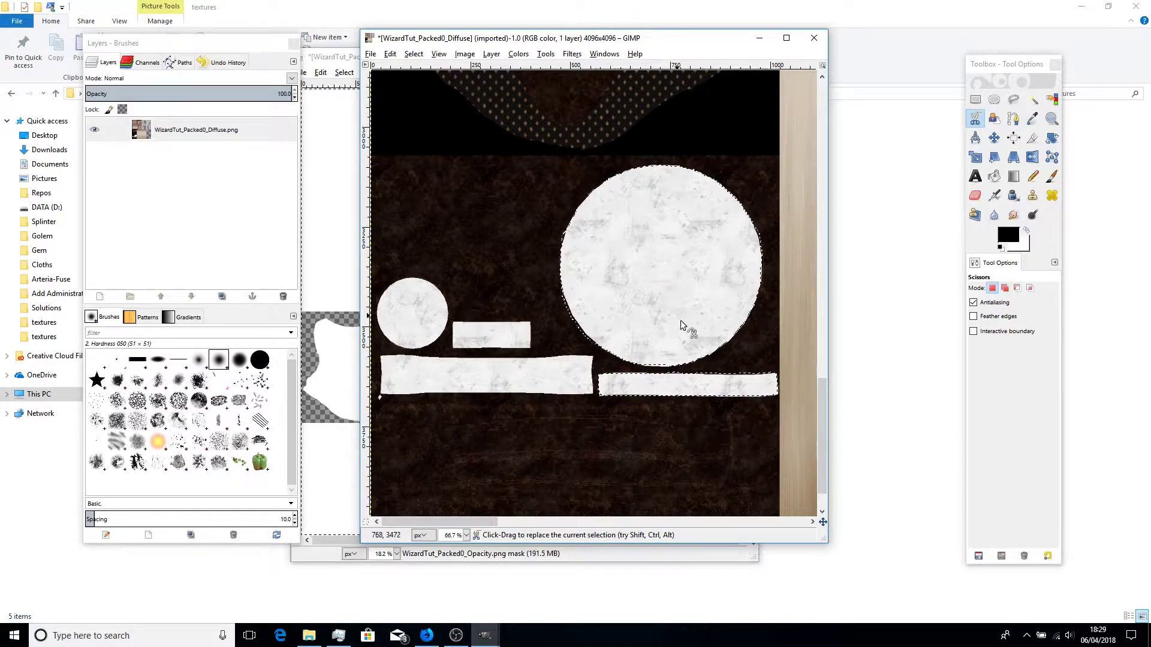
left_click(381, 357)
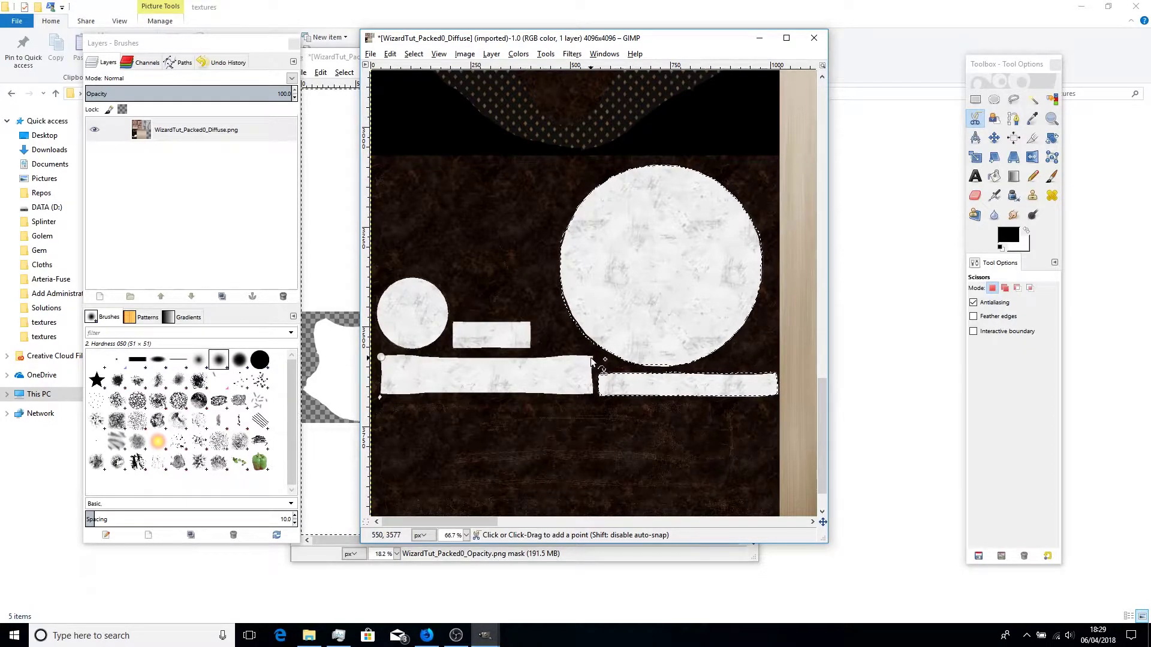
left_click(410, 306, "shift")
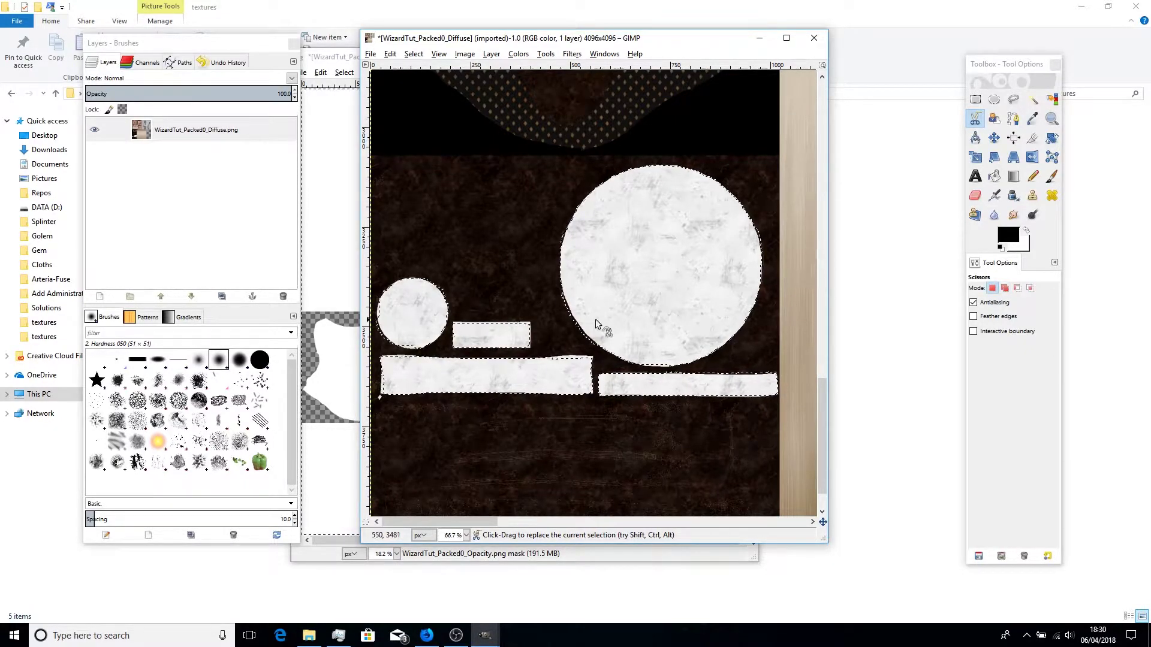
Step: Burn the shadows of the selected white shapes using Dodge/Burn with exposure 100 and a brush size of about 2018
left_click(1034, 214)
scroll(1024, 479, "down", 1)
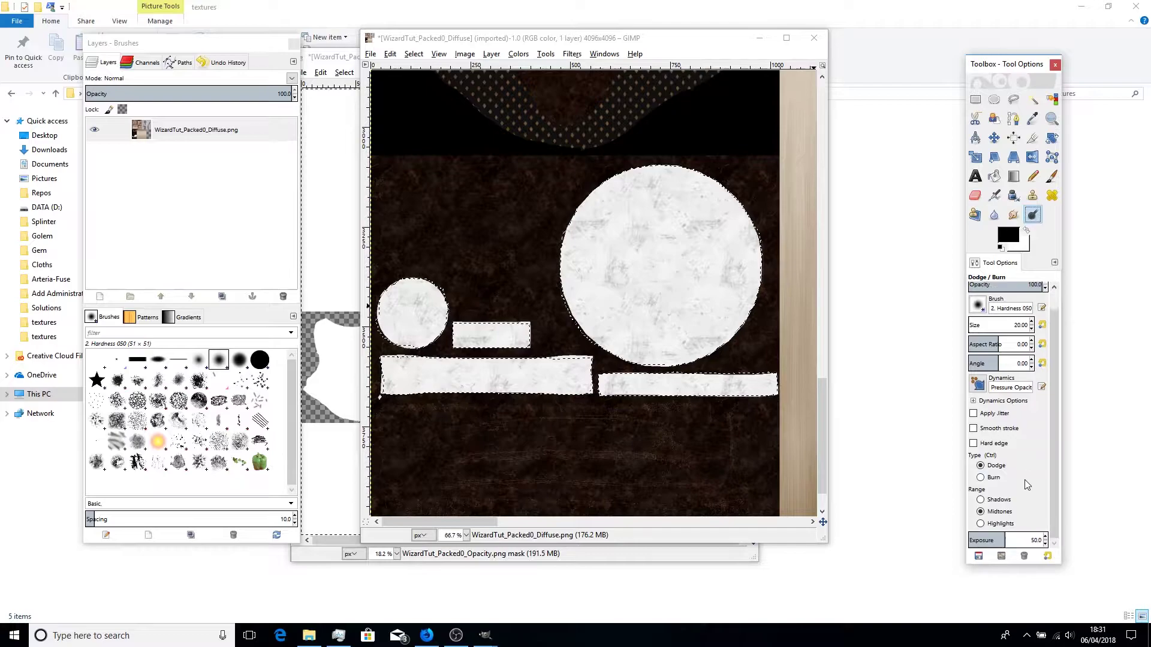
left_click(993, 478)
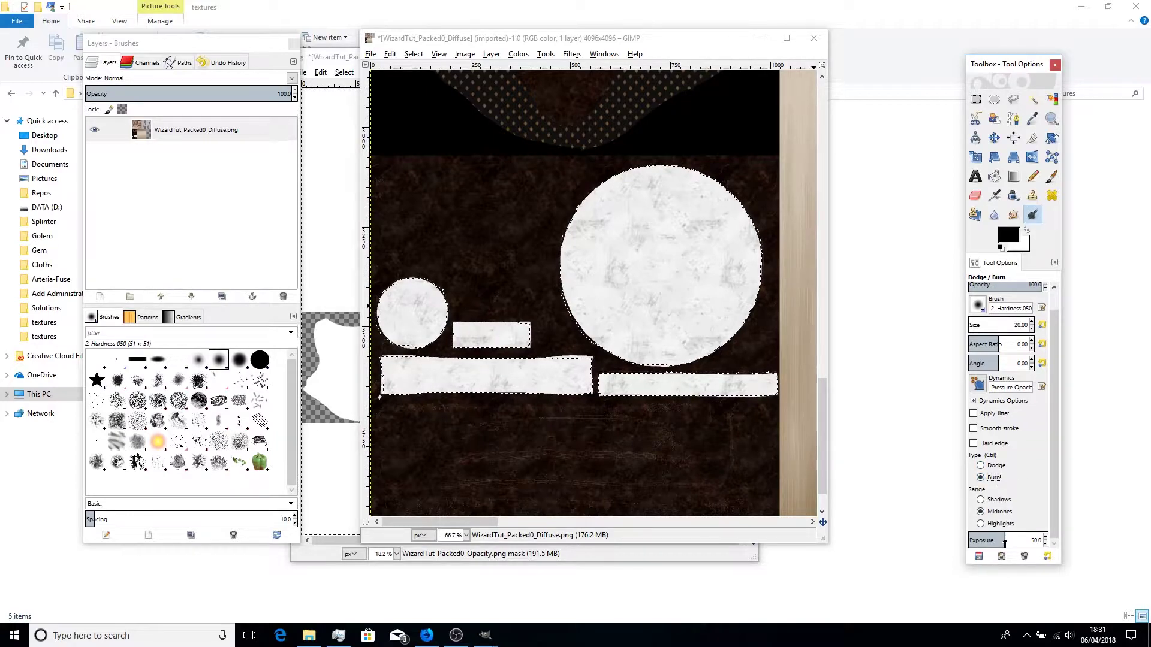
left_click_drag(1005, 541, 1059, 541)
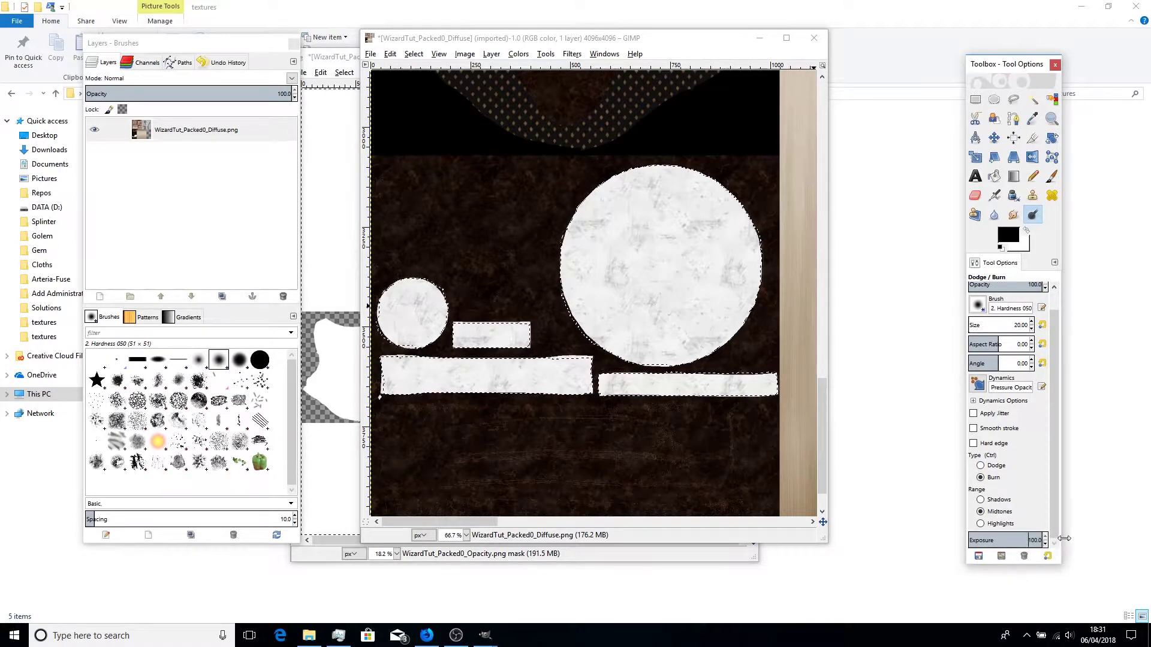
left_click(998, 501)
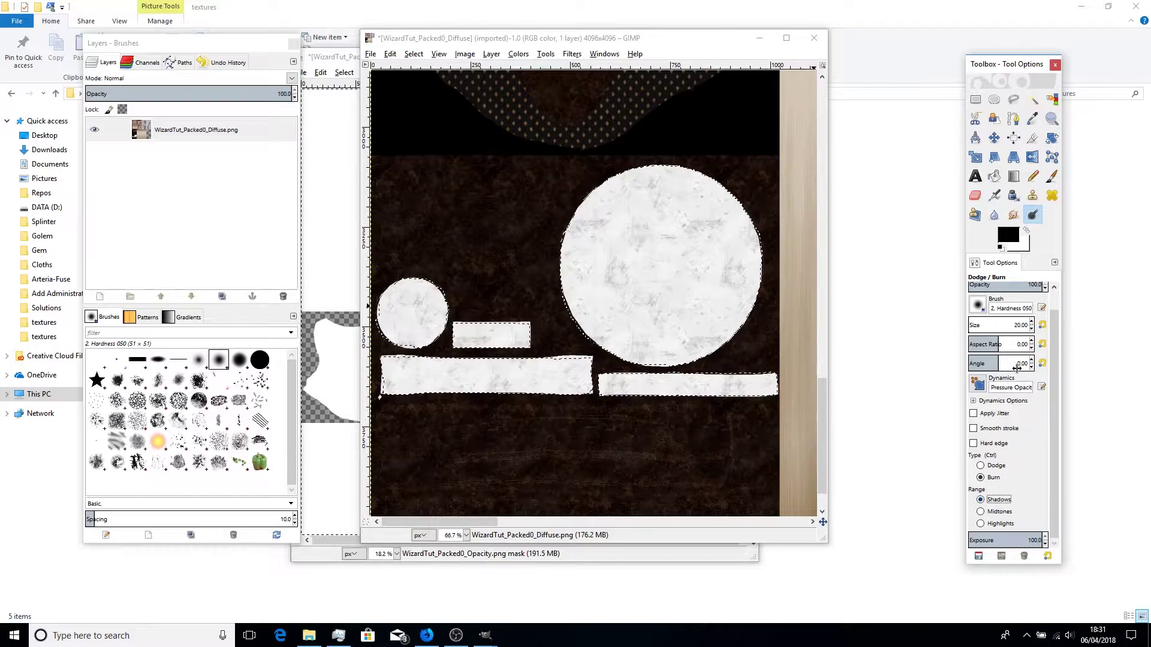
left_click_drag(975, 326, 1103, 328)
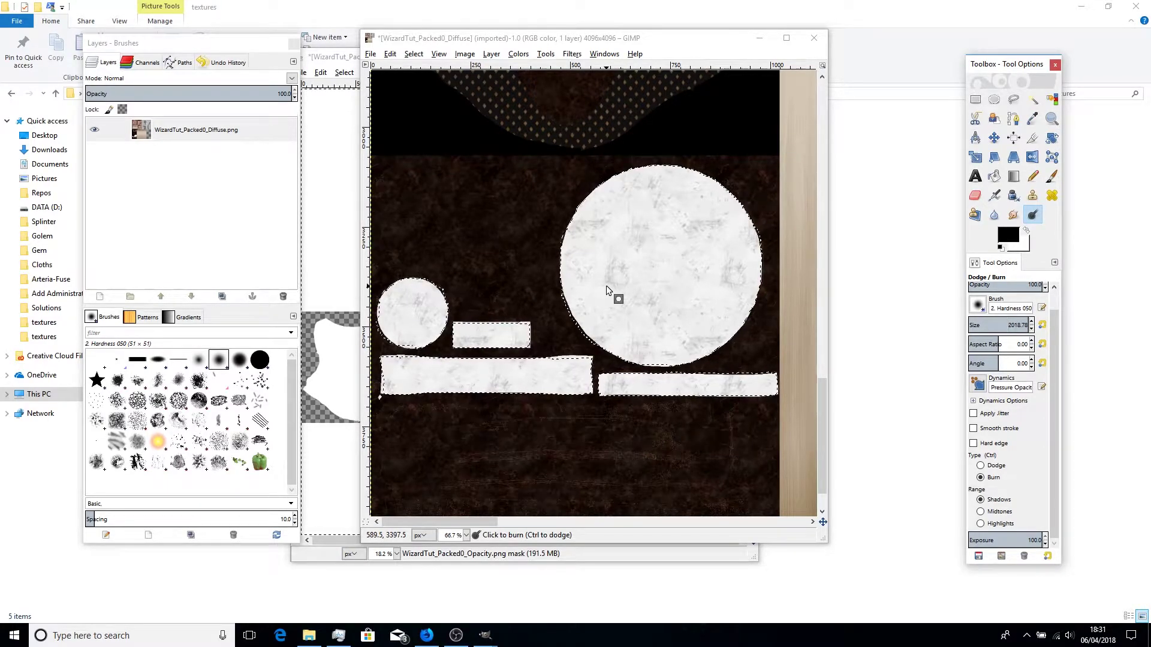
mouse_move(606, 285)
left_mouse_down()
mouse_move(600, 323)
mouse_move(607, 301)
mouse_move(606, 313)
mouse_move(643, 315)
mouse_move(614, 315)
left_mouse_up()
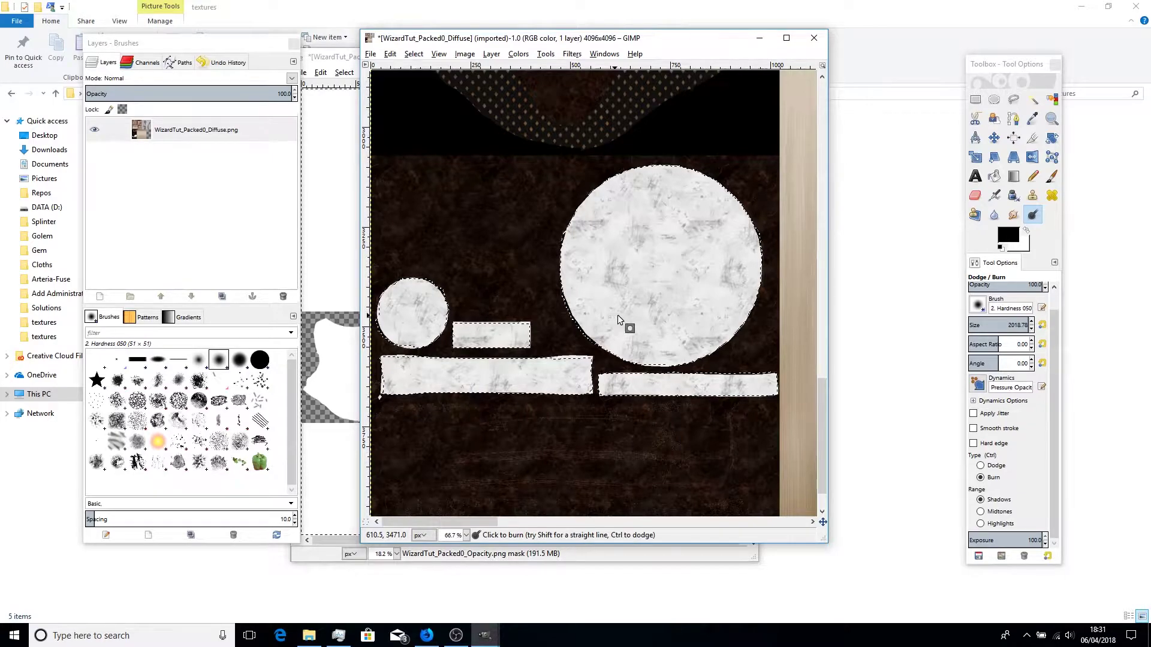
Step: Burn the selected shapes with the range set to Midtones, followed by a pass over their Highlights
scroll(1013, 407, "up", 1)
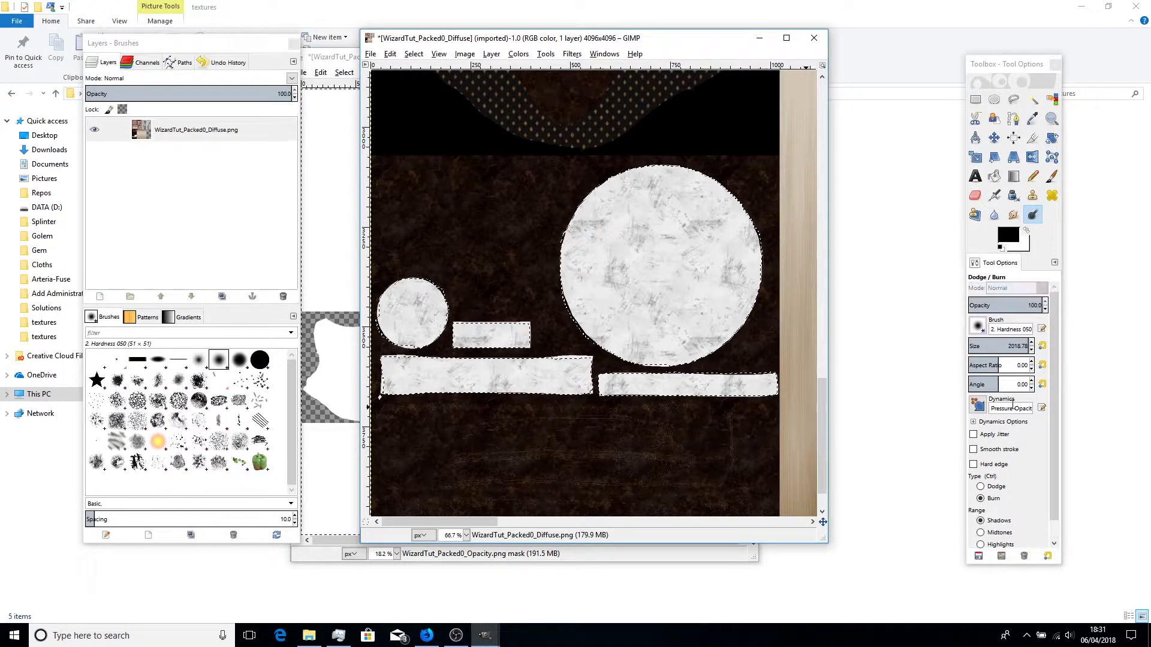
scroll(1013, 405, "down", 1)
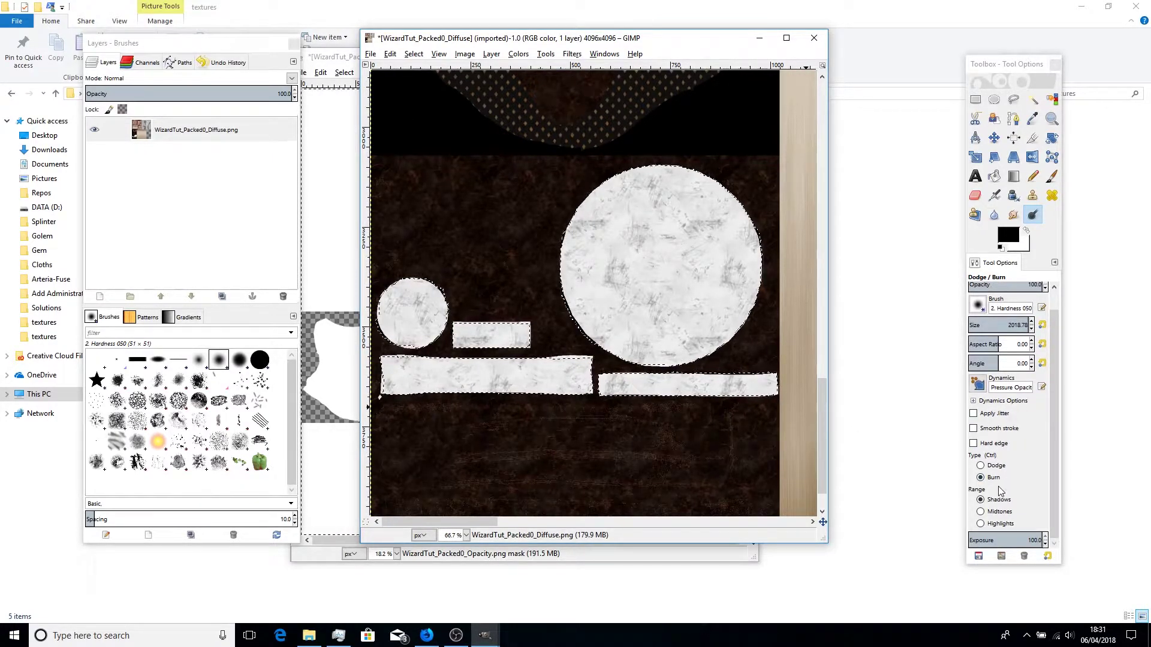
left_click(981, 512)
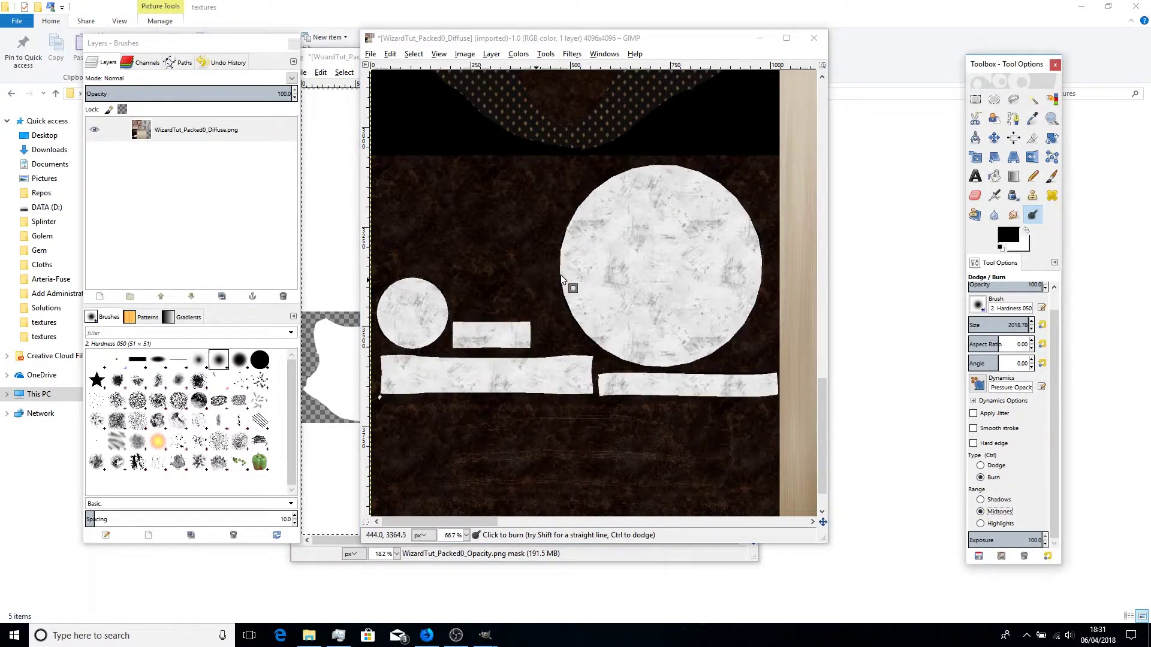
left_click(585, 318)
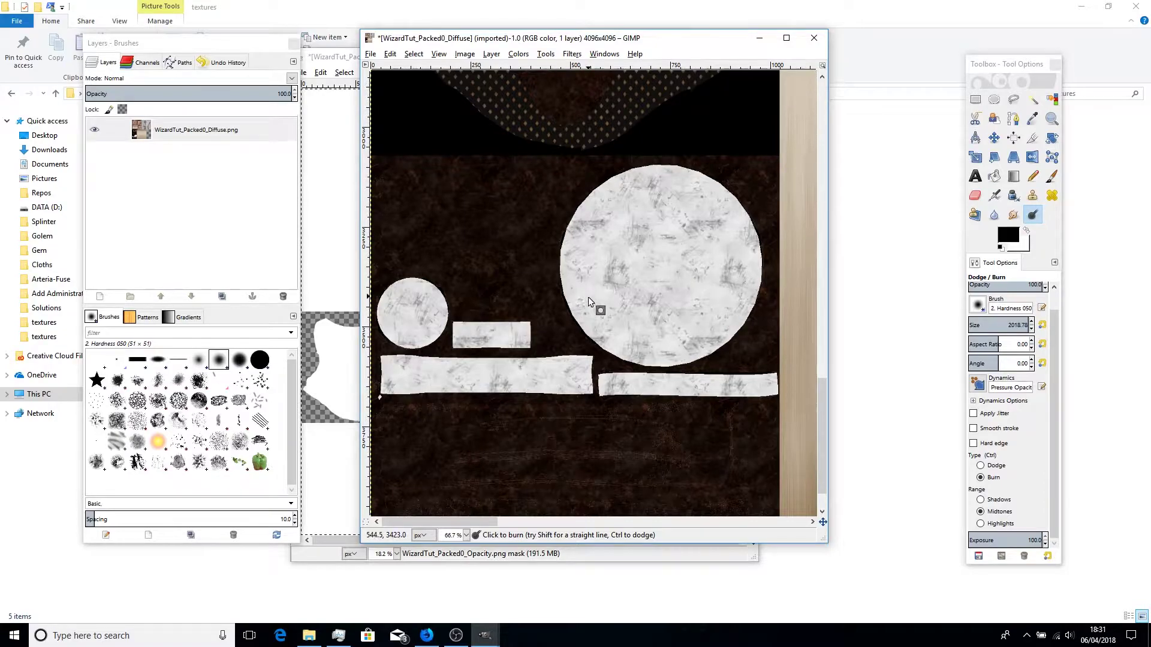
left_click(981, 523)
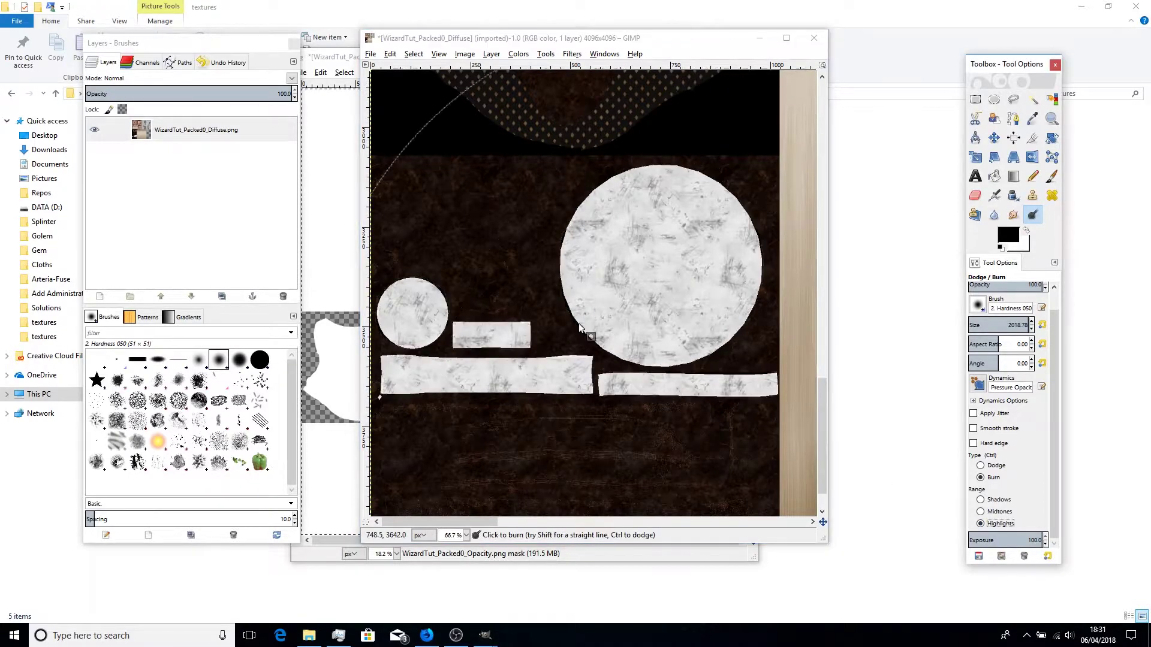
mouse_move(596, 264)
left_mouse_down()
mouse_move(576, 288)
mouse_move(705, 263)
mouse_move(616, 259)
mouse_move(665, 246)
mouse_move(592, 254)
mouse_move(603, 300)
left_mouse_up()
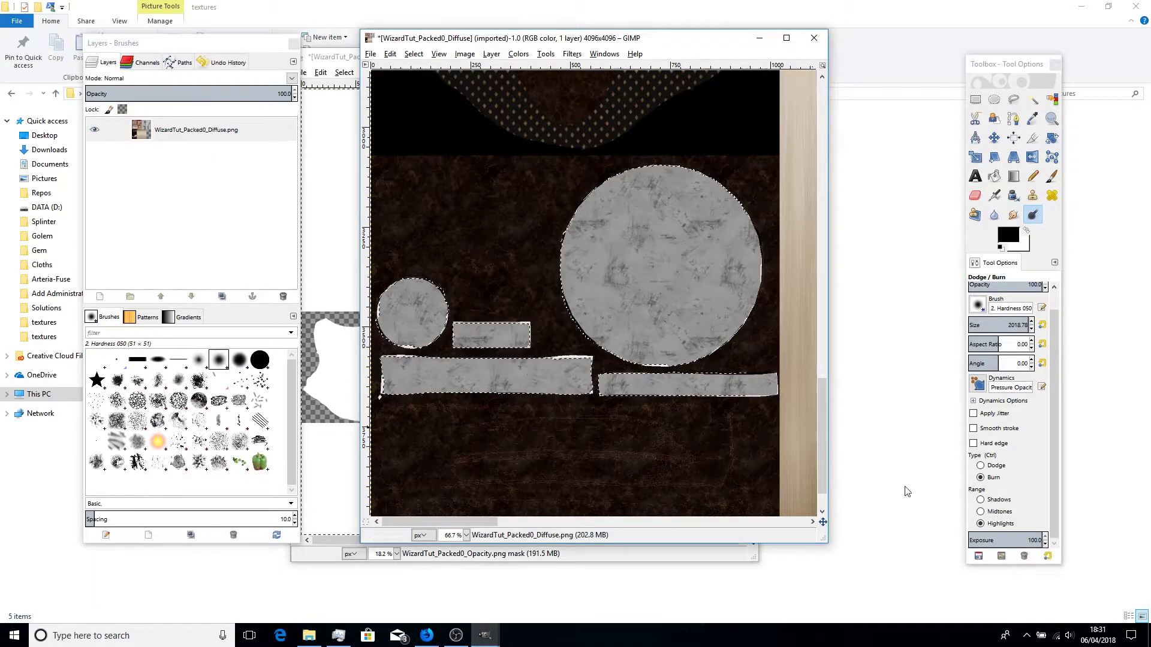
Step: Burn the shadows of the selected shapes once more, followed by a pass over their midtones
left_click(981, 499)
mouse_move(583, 264)
left_mouse_down()
mouse_move(639, 307)
mouse_move(553, 303)
mouse_move(565, 300)
left_mouse_up()
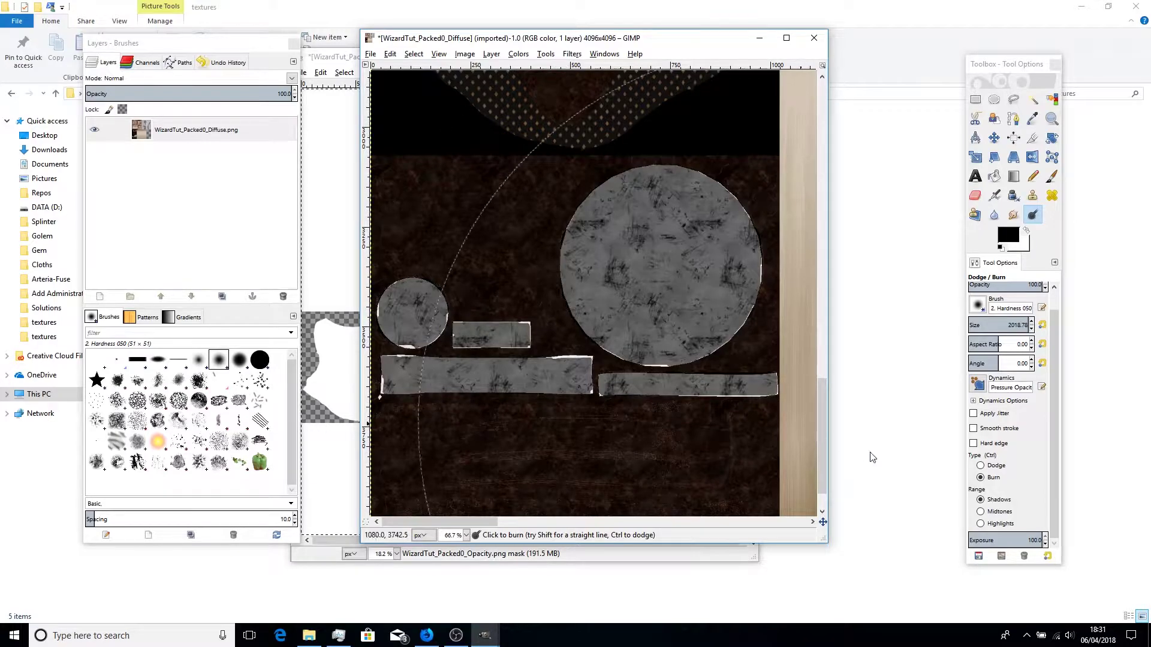
left_click(980, 511)
mouse_move(563, 250)
left_mouse_down()
mouse_move(563, 309)
mouse_move(584, 306)
mouse_move(575, 269)
mouse_move(588, 287)
left_mouse_up()
left_click(980, 523)
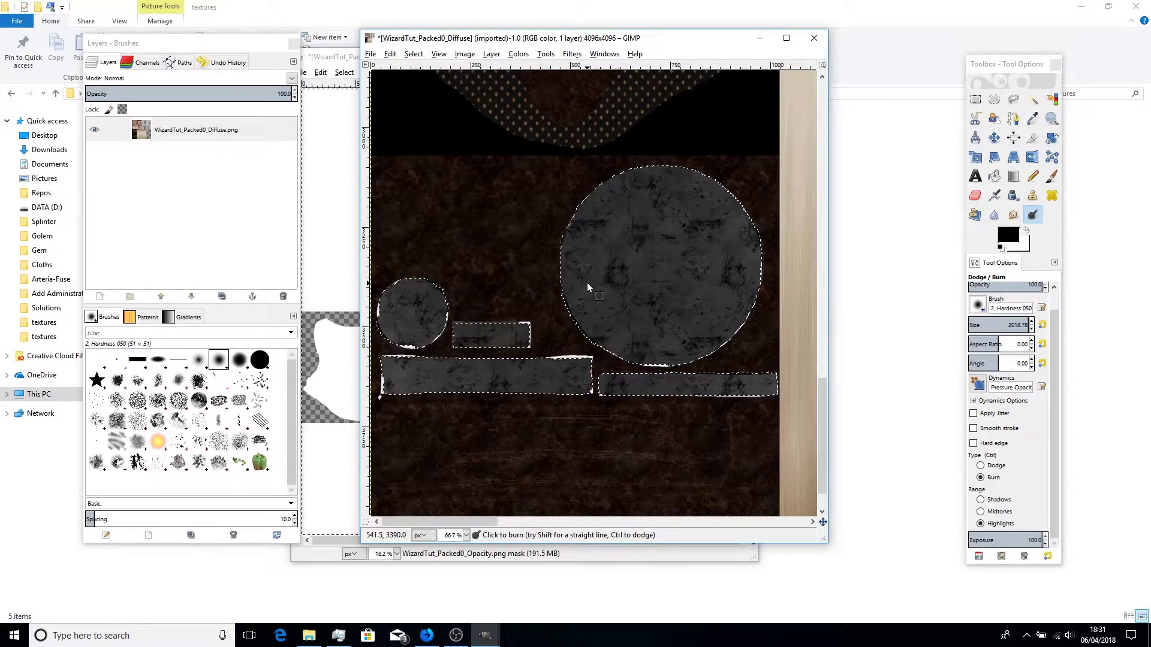
Step: Sample the burned large circle's grey with the Color Picker and check its values in the foreground colour settings
left_click(1032, 118)
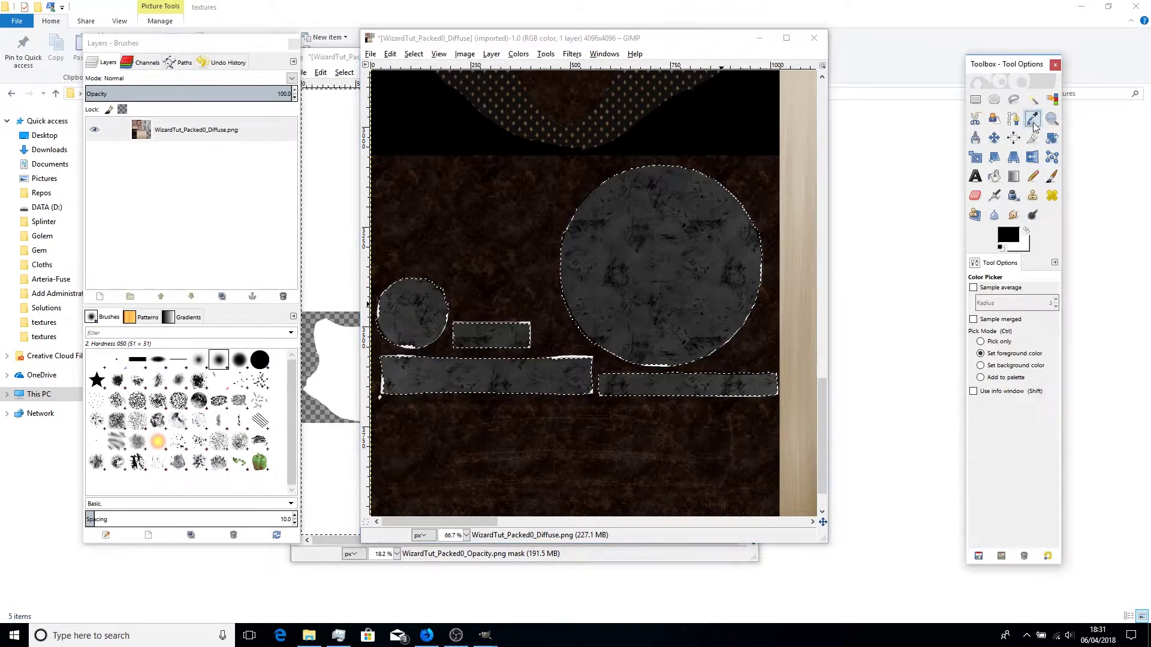
left_click(727, 294)
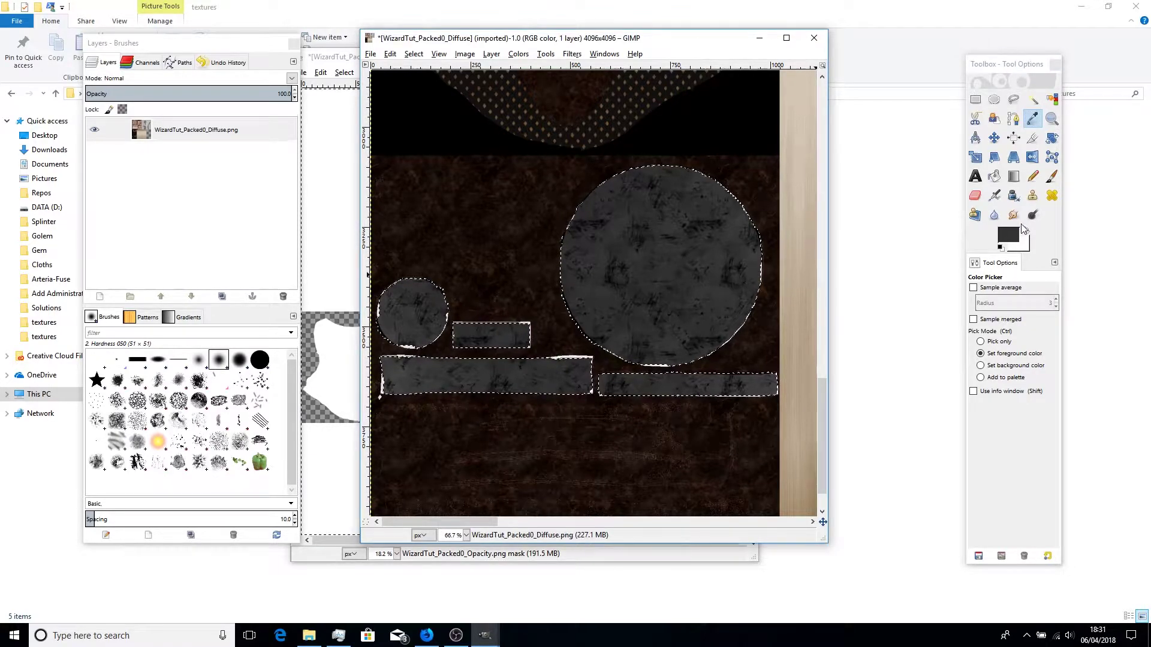
left_click(1011, 236)
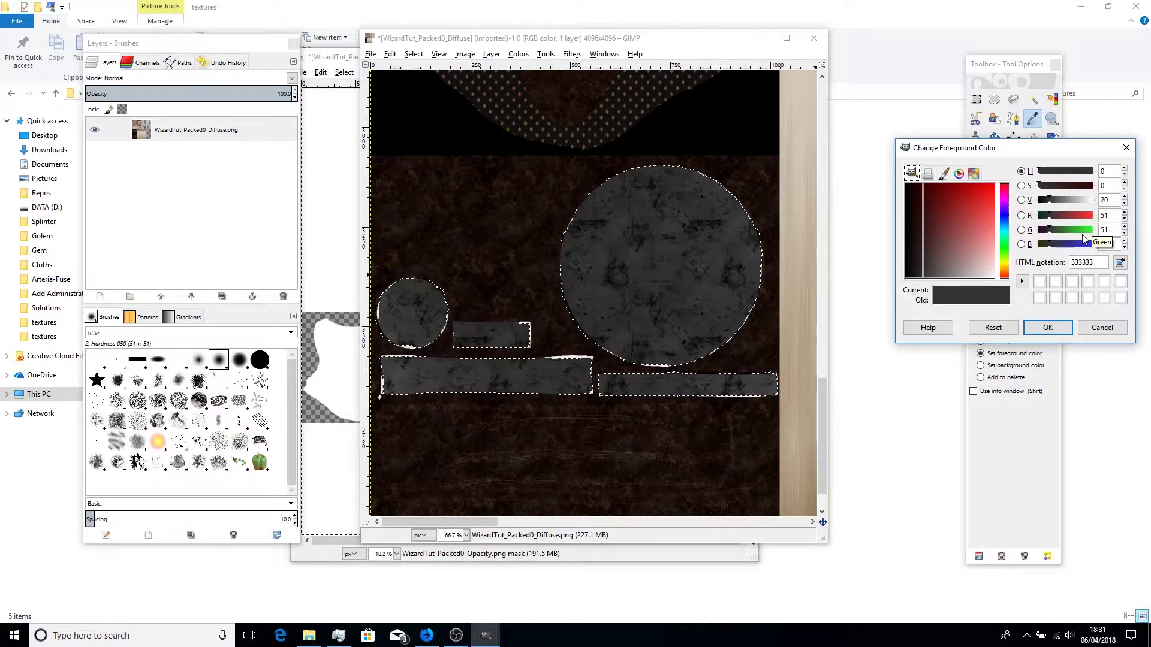
left_click(1047, 327)
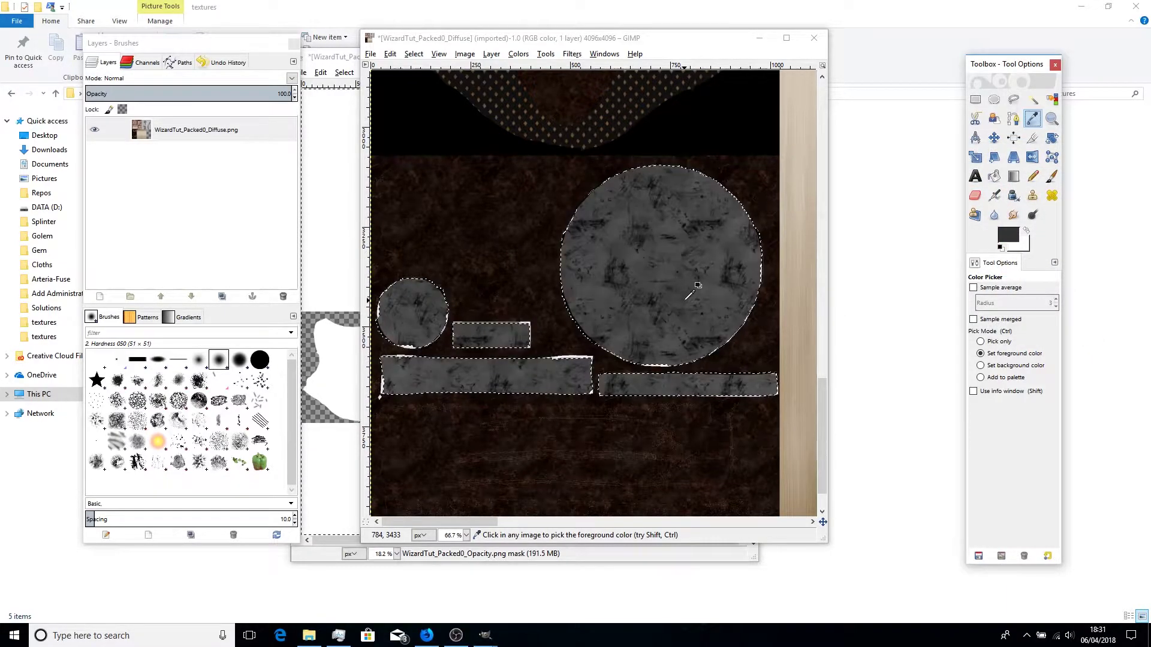
Step: Sample several other spots on the large circle and compare their grey values in the foreground colour settings
left_click(728, 293)
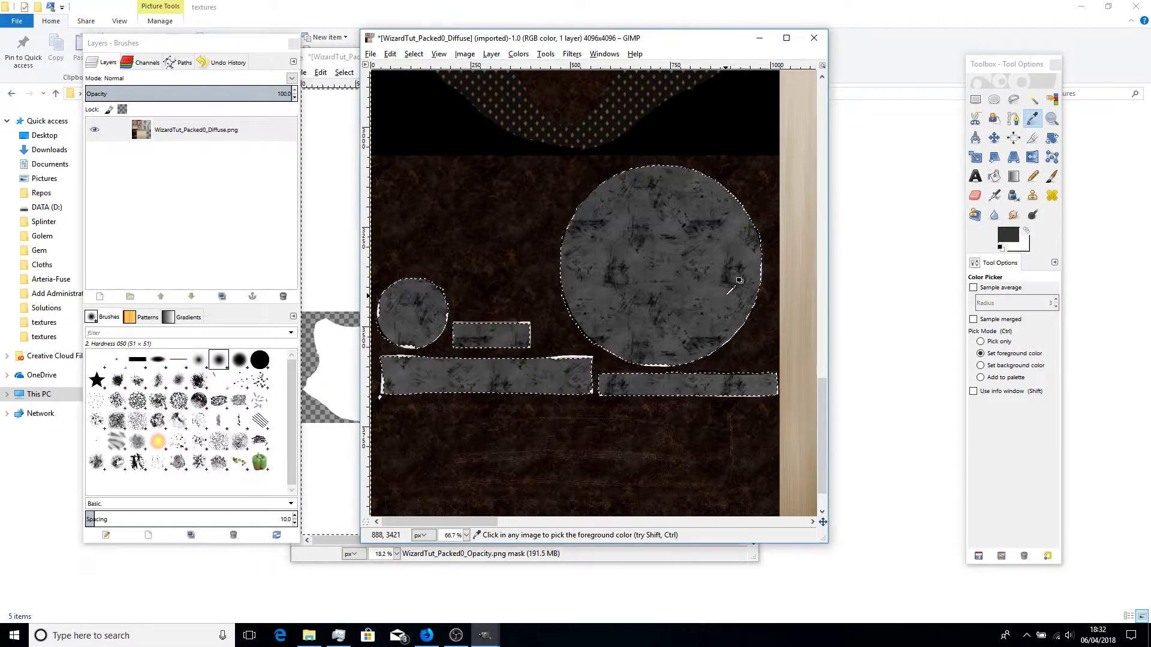
left_click(1012, 238)
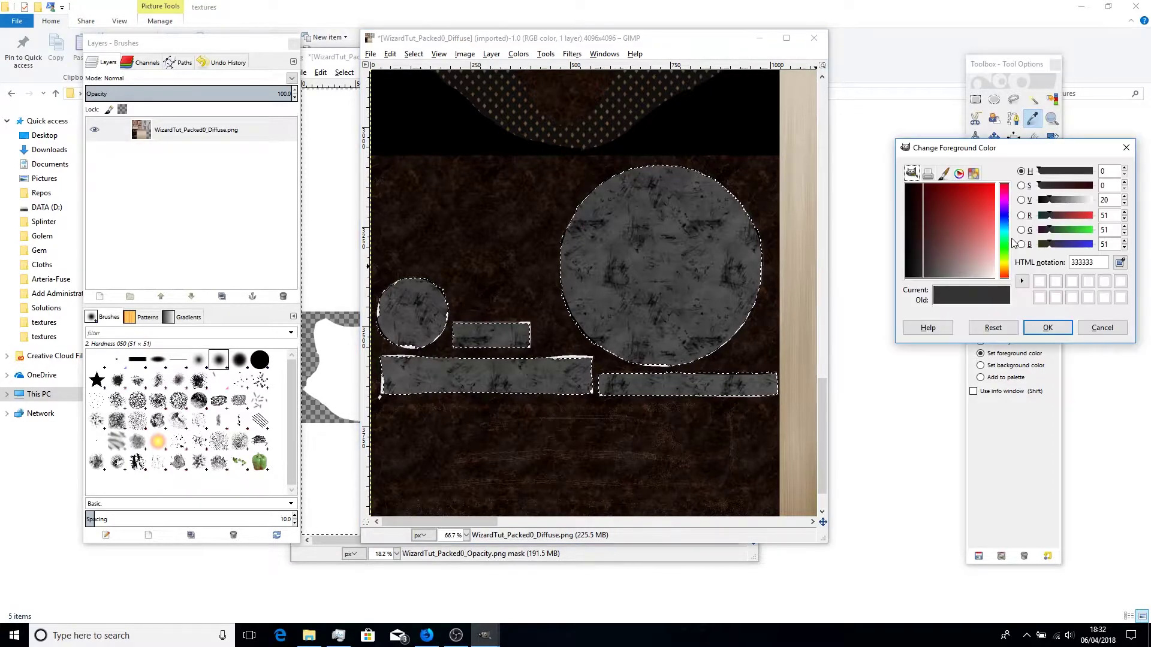
left_click(1048, 327)
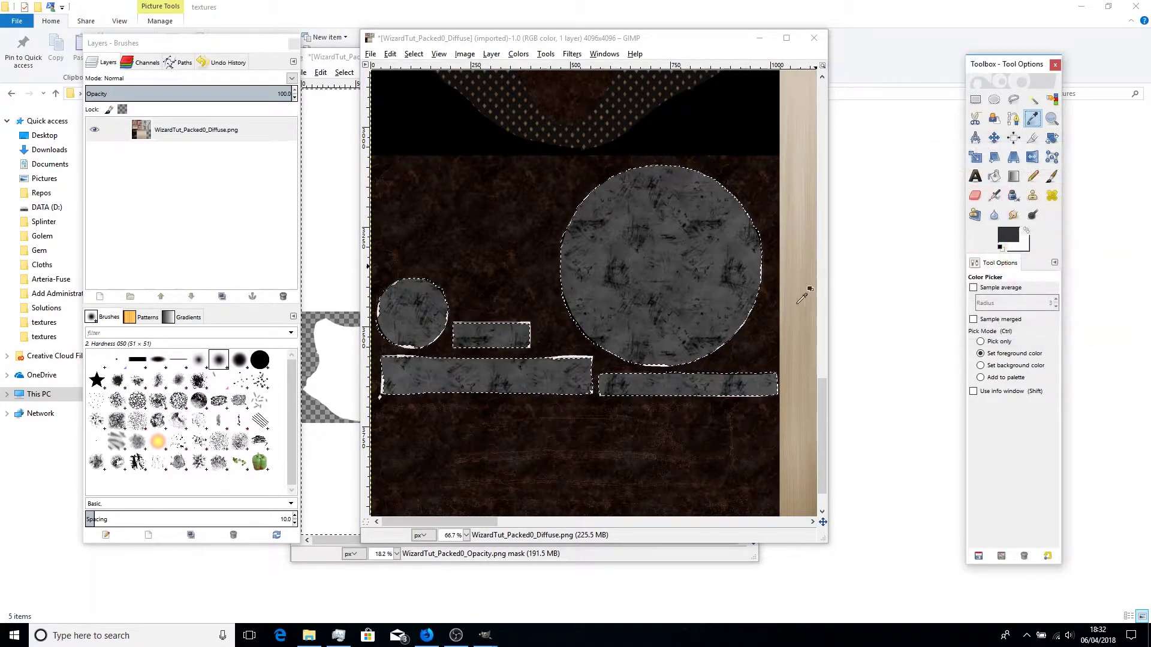
left_click(723, 297)
left_click(1004, 237)
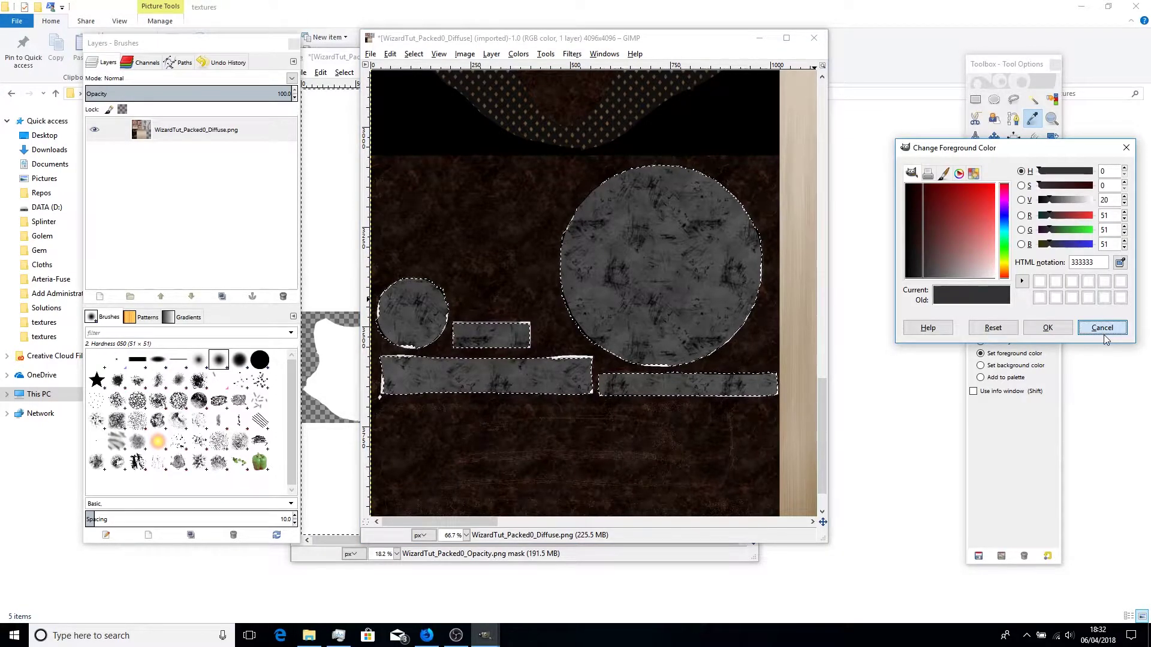
left_click(1101, 328)
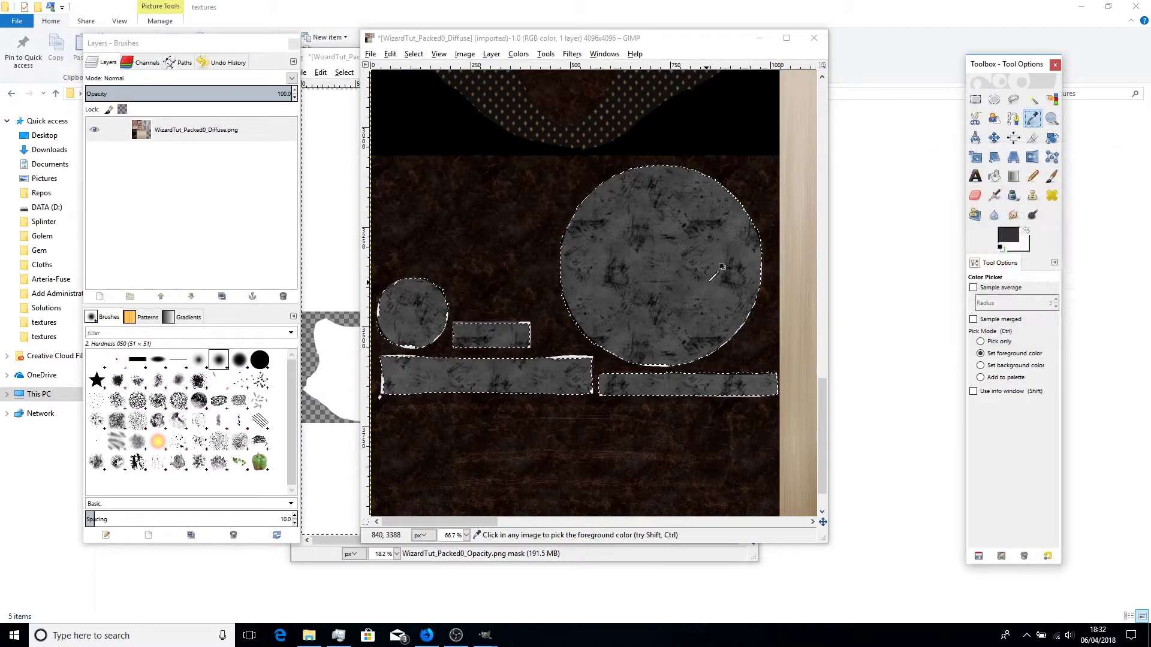
left_click(730, 240)
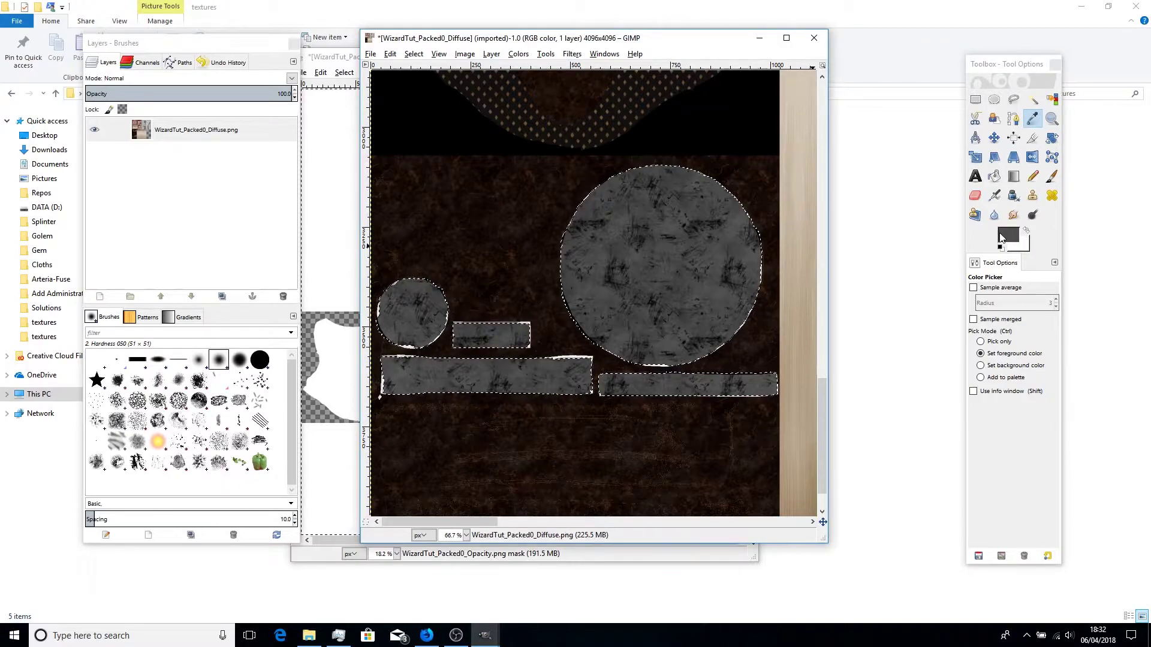
left_click(1002, 236)
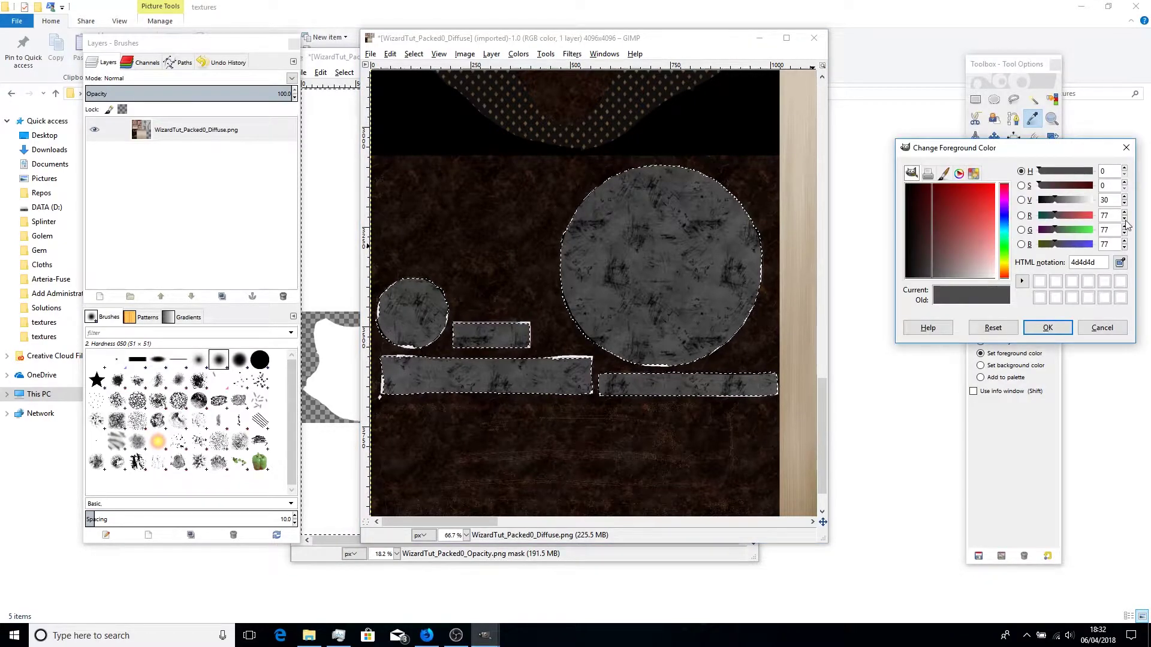
left_click(1114, 325)
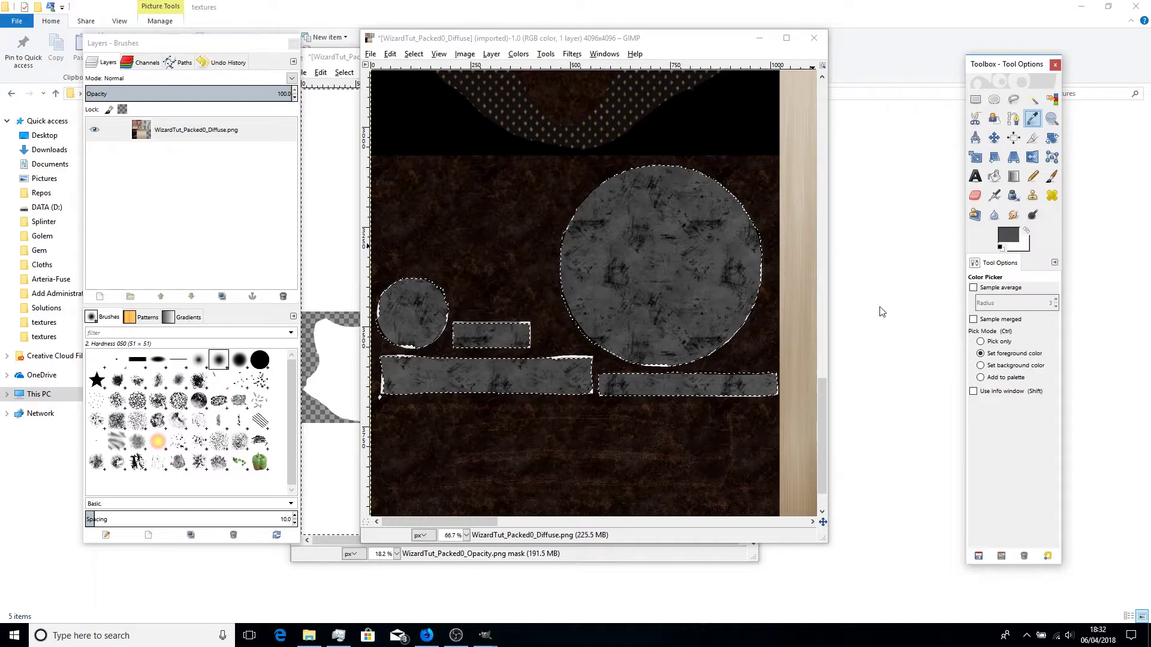
Step: Burn the selected shapes with Dodge/Burn, using an exposure of 77 and the Midtones range
left_click(1032, 216)
scroll(1022, 454, "down", 1)
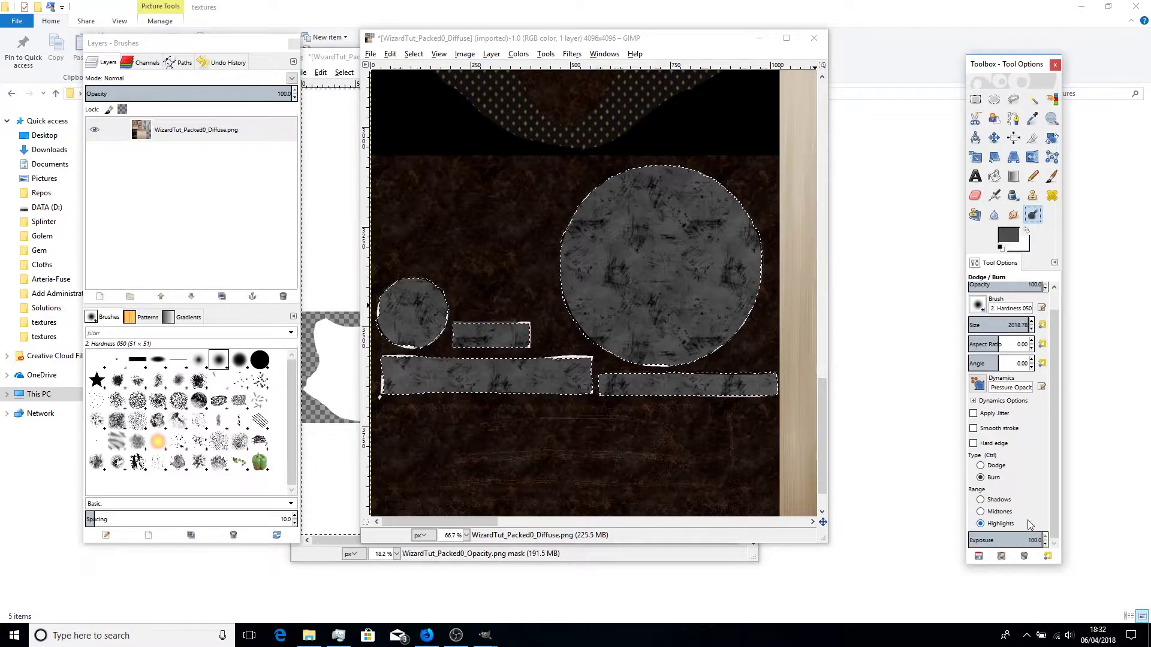
type("79")
key("Return")
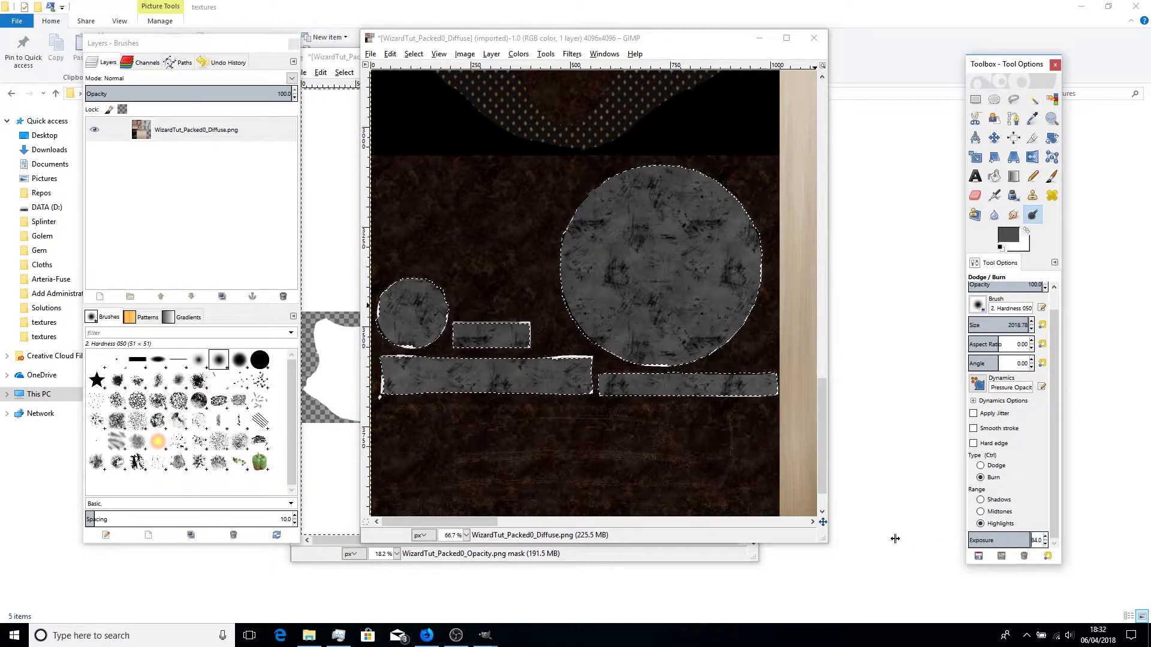
left_click(981, 511)
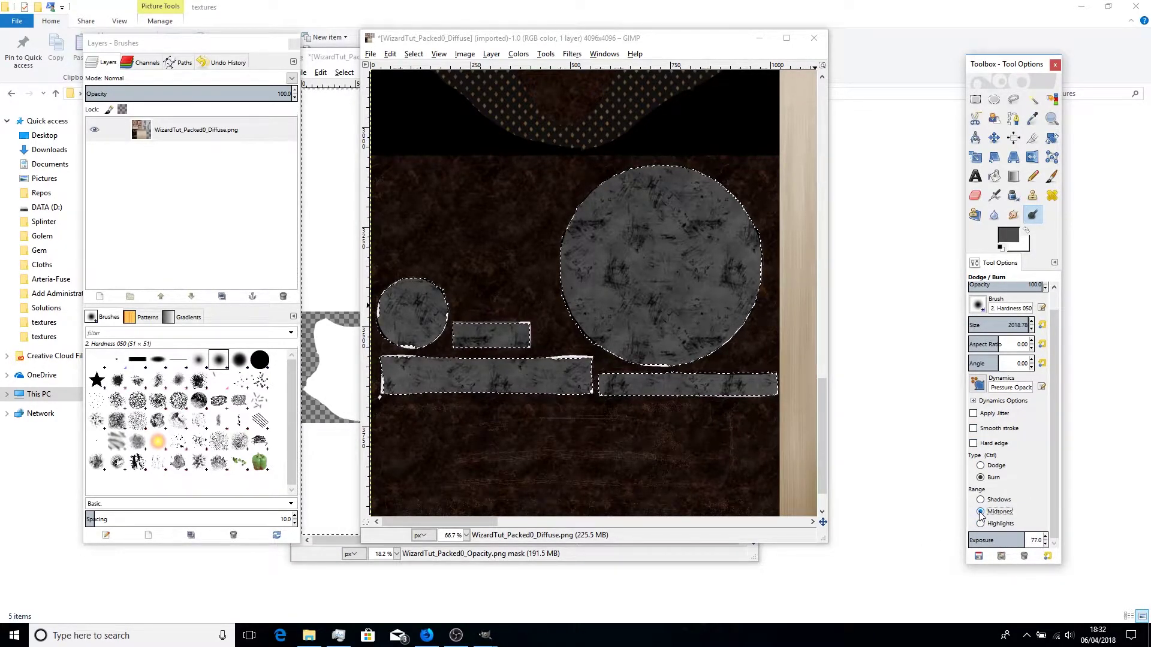
left_click(981, 499)
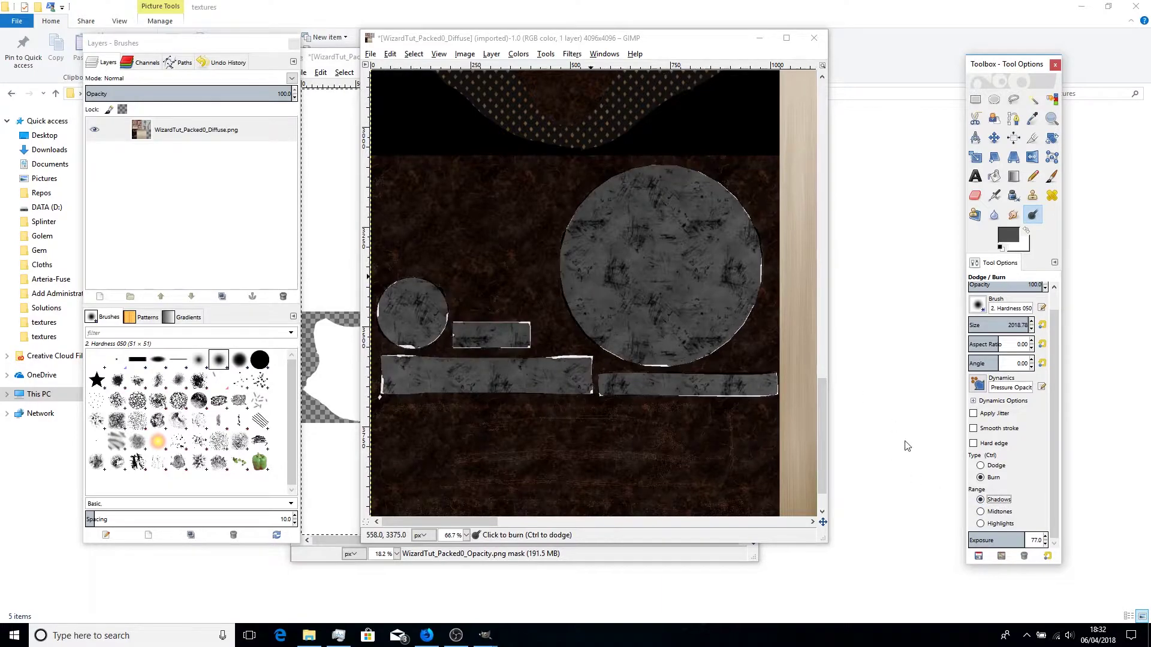
left_click(983, 512)
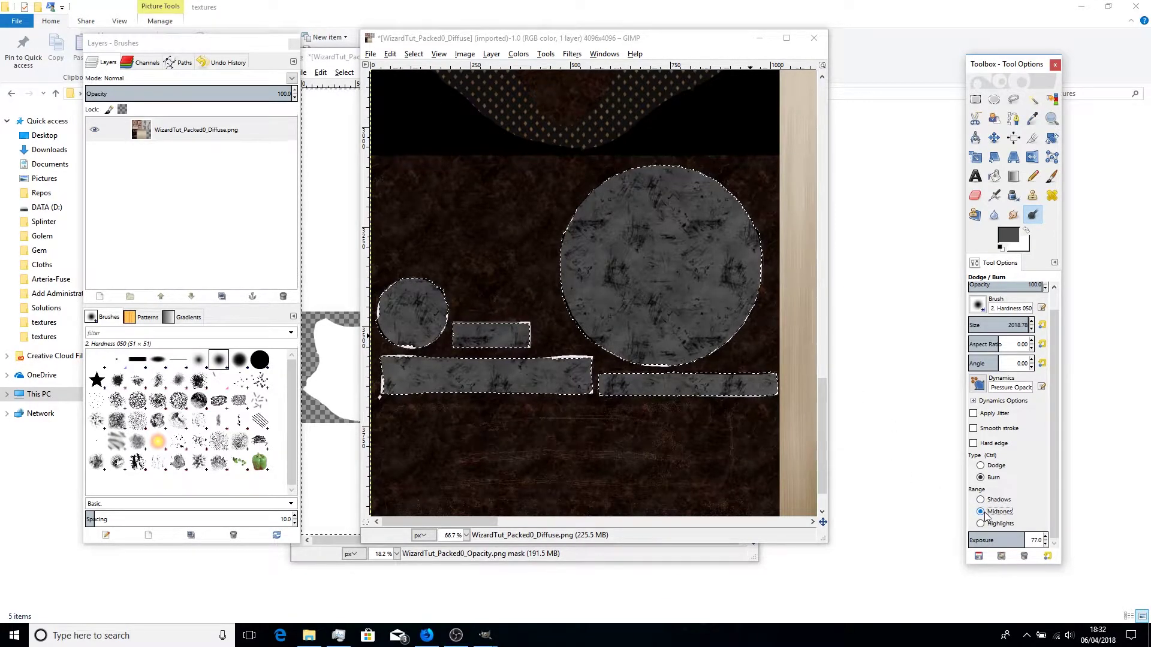
left_click(545, 308)
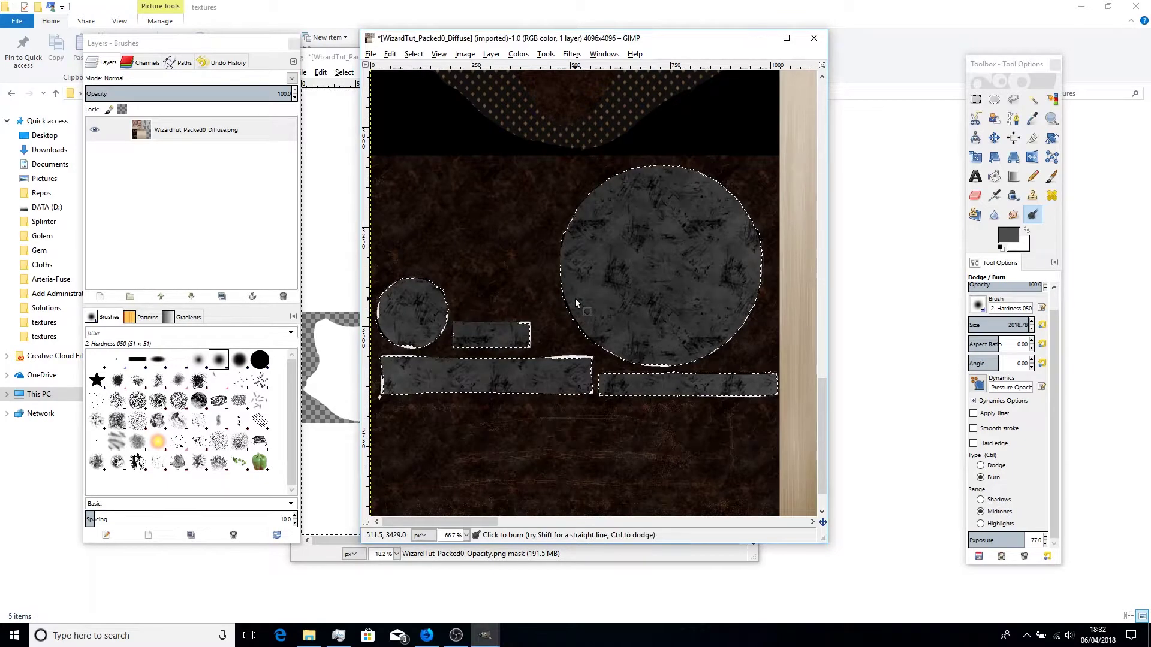
key("ctrl+shift+a")
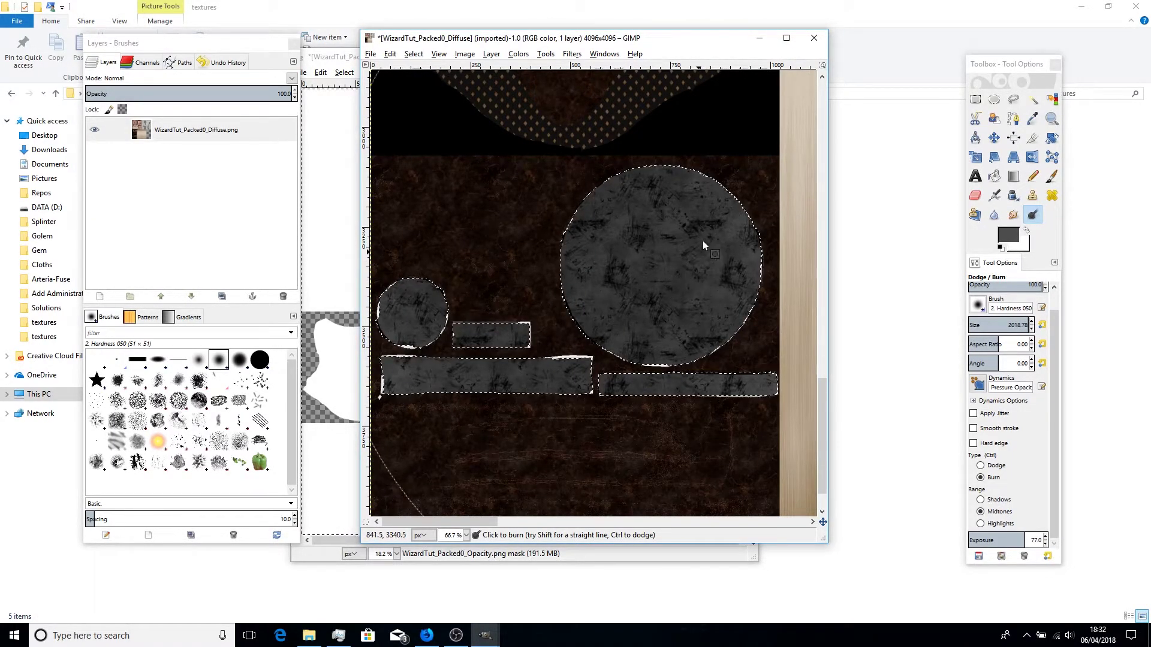
left_click(603, 298)
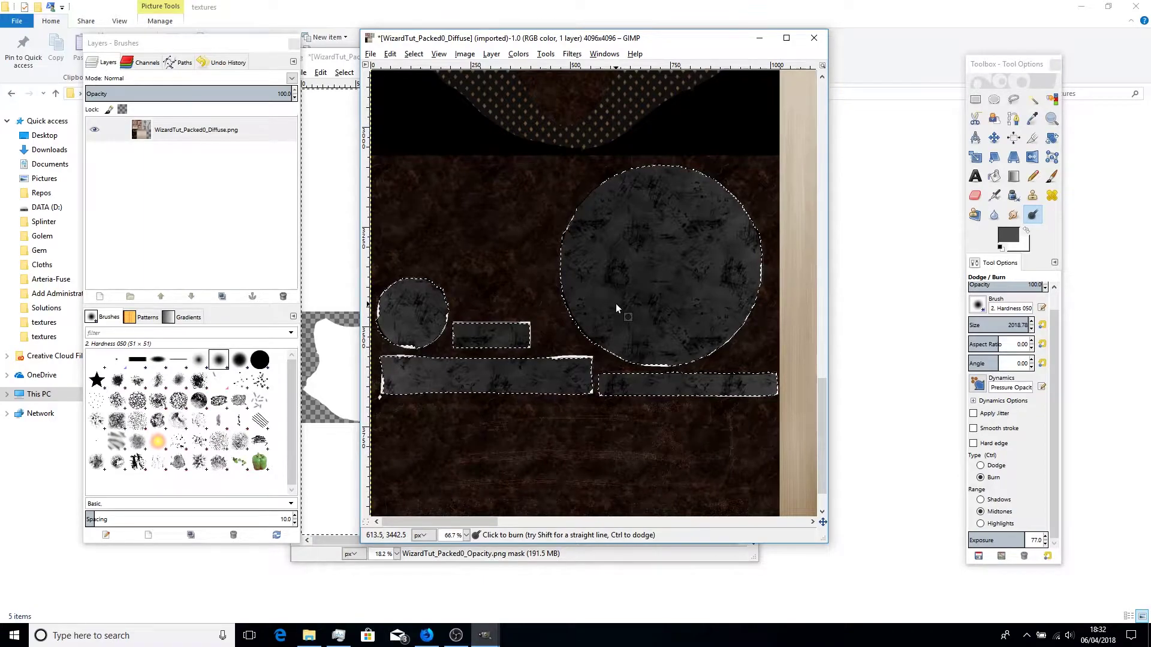
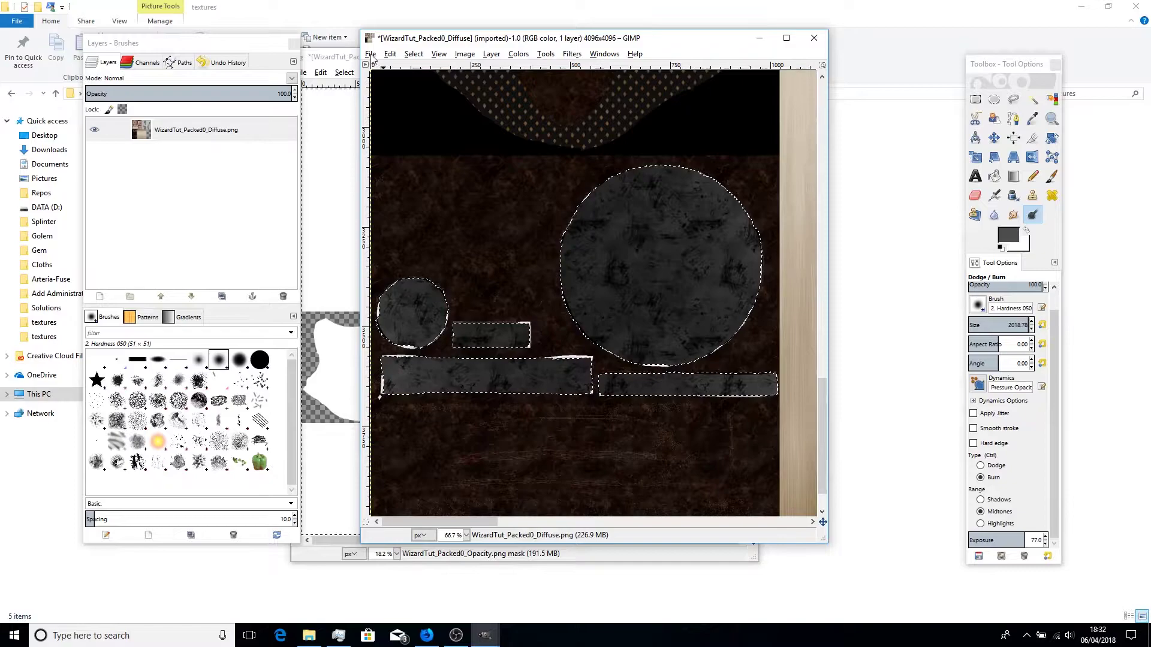
Step: Clear the selection around the darkened shapes on the diffuse image
left_click(341, 65)
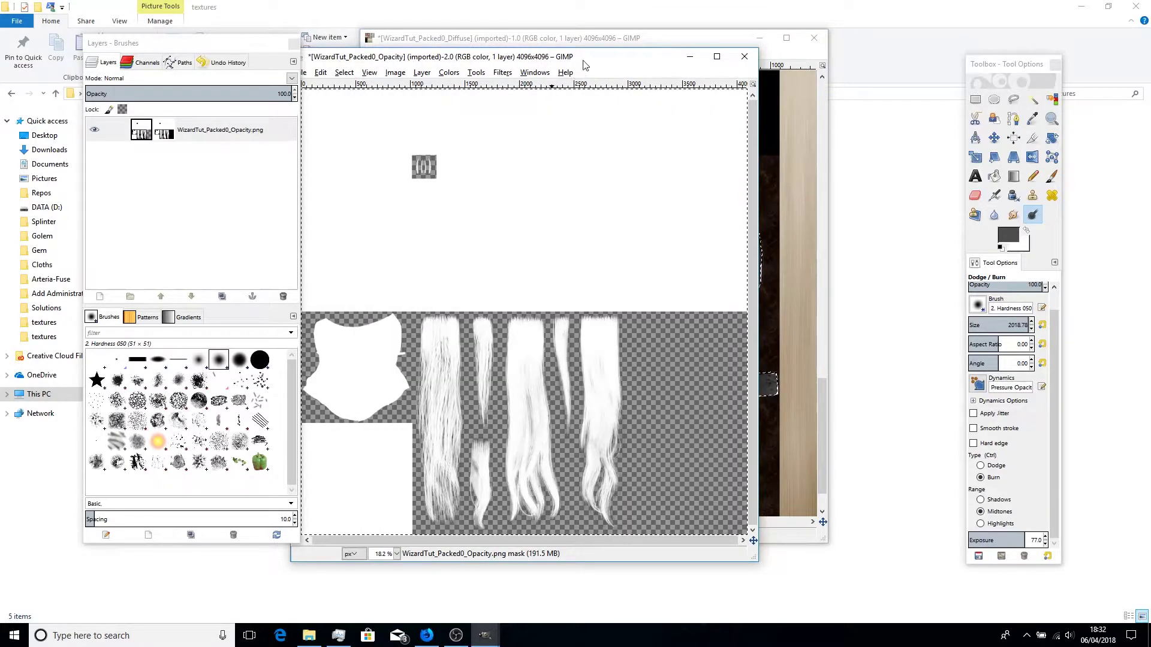
left_click(636, 39)
left_click(414, 54)
left_click(429, 85)
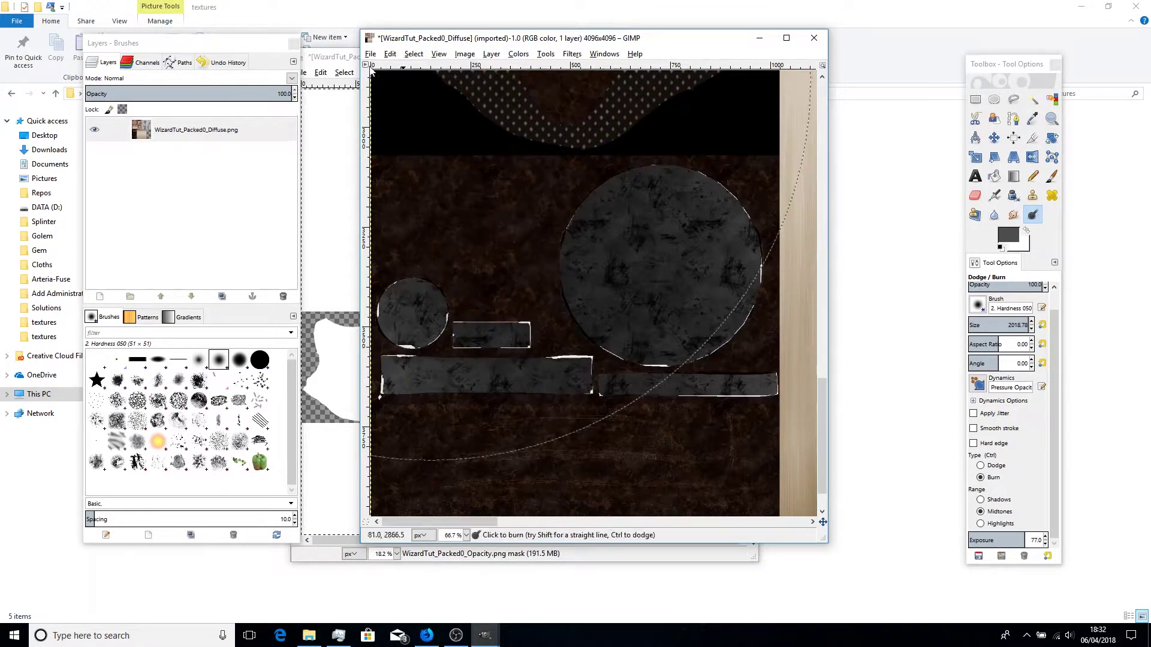
Step: Copy the layer mask of the WizardTut_Packed0_Opacity image and return to the diffuse image
left_click(333, 57)
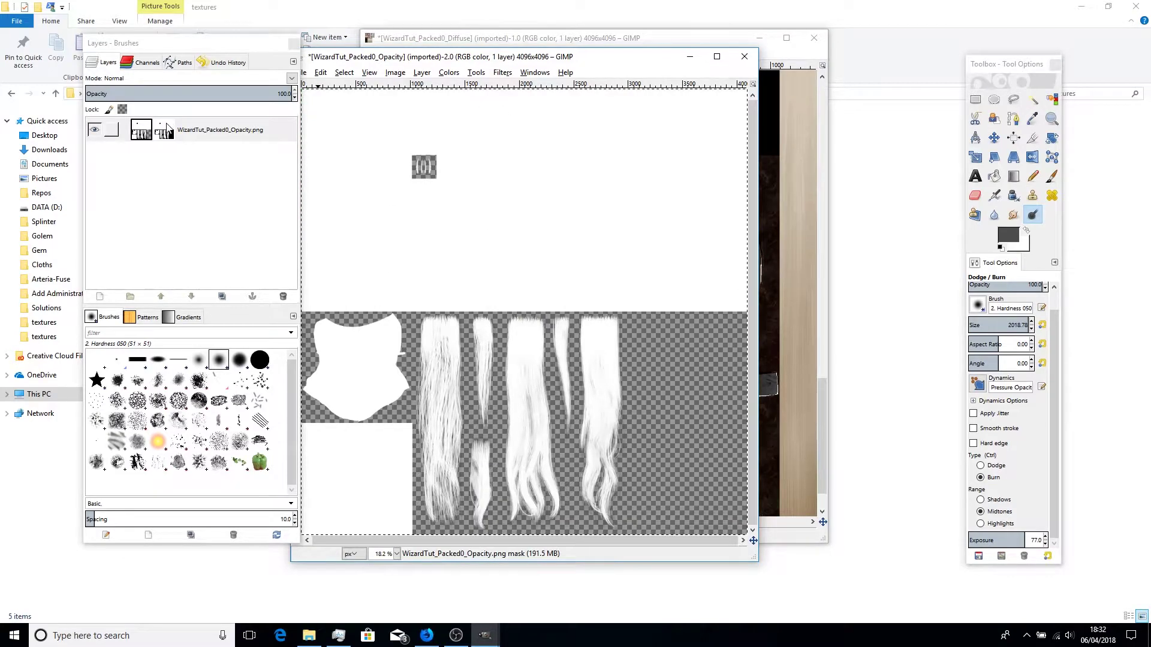
left_click(168, 128)
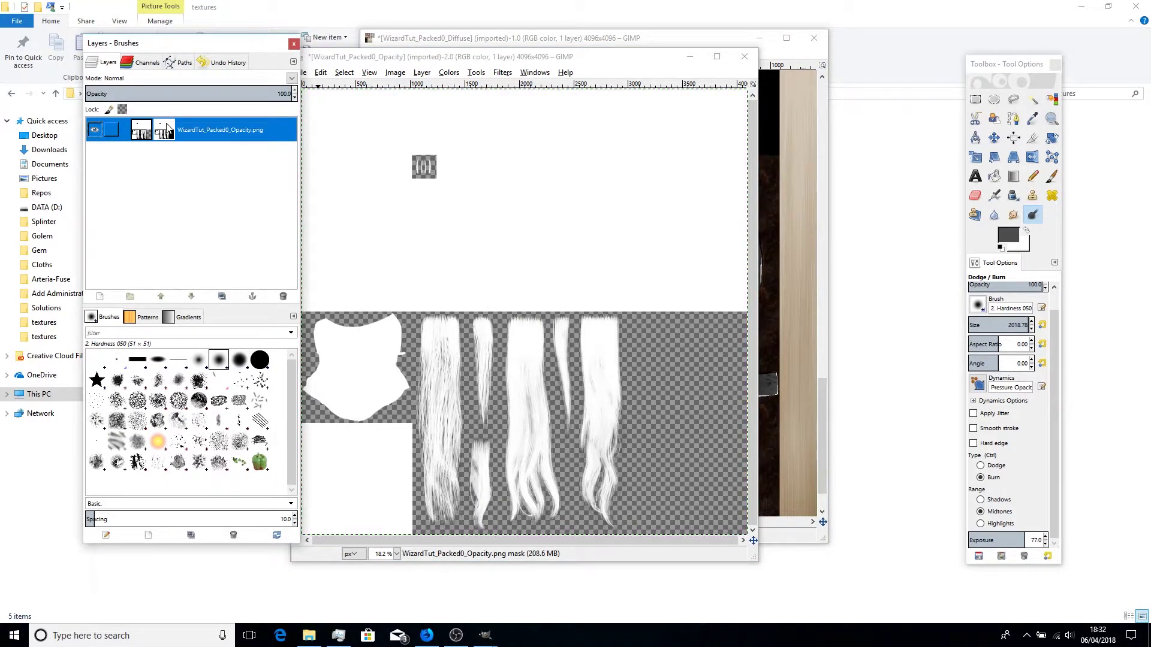
key("ctrl+c")
left_click(555, 43)
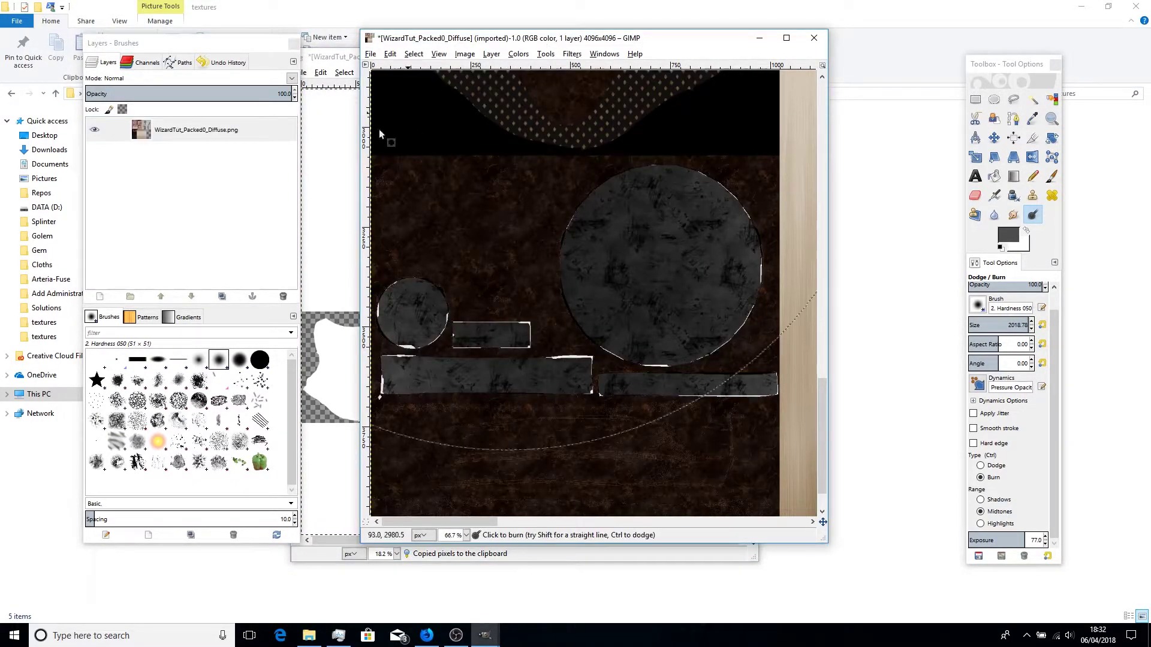
Step: Add a White (full opacity) layer mask to the WizardTut_Packed0_Diffuse layer
right_click(175, 129)
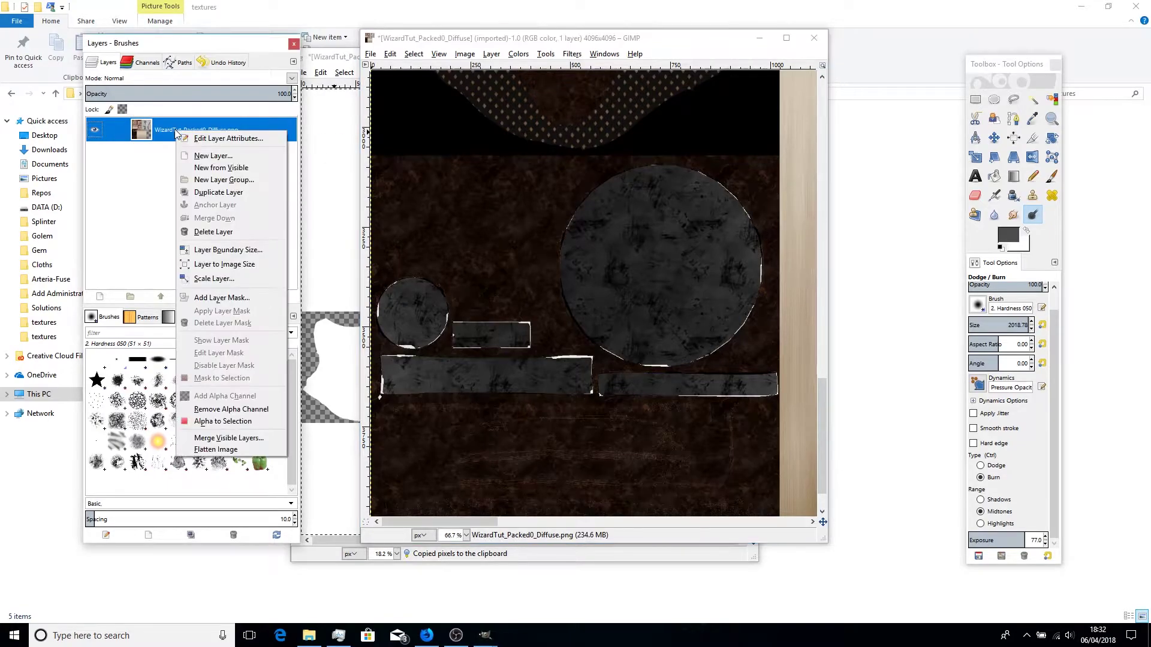
left_click(240, 298)
left_click(198, 260)
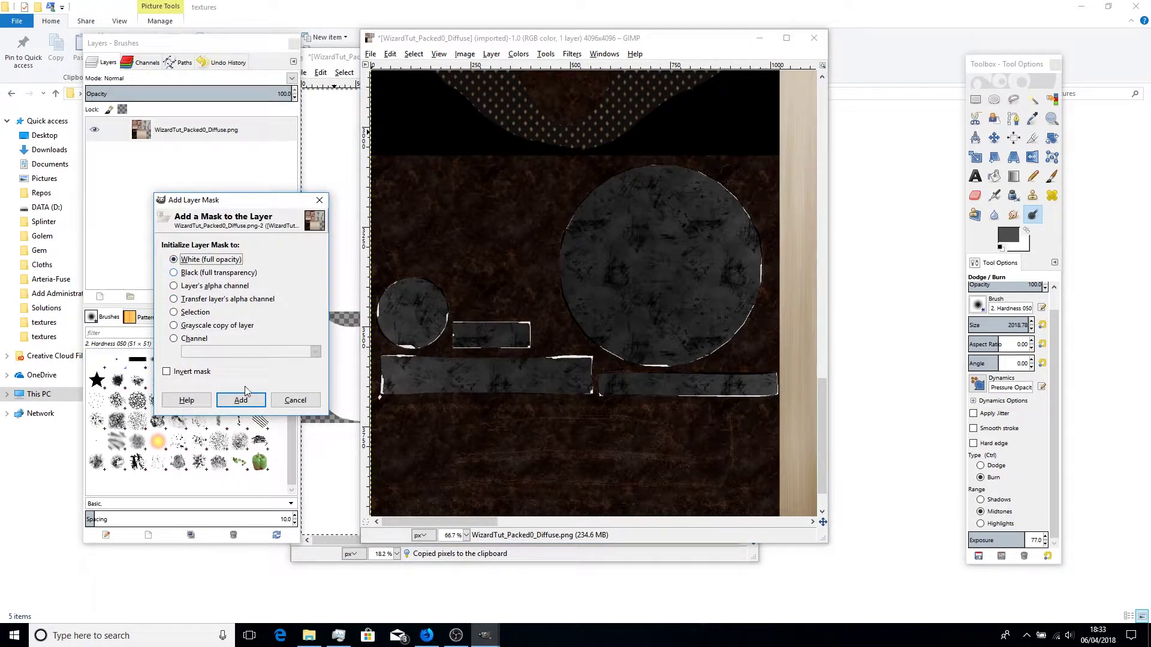
left_click(241, 400)
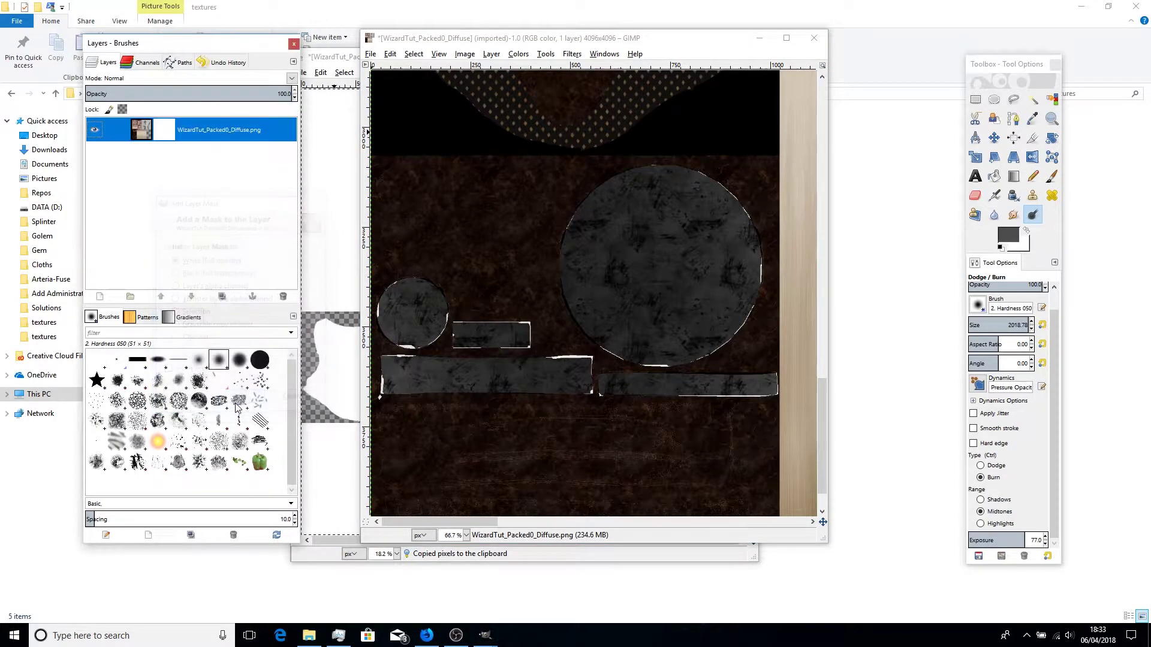
Step: Paste the copied opacity mask into the diffuse layer's mask, anchor it and inspect the image's channels
left_click(165, 138)
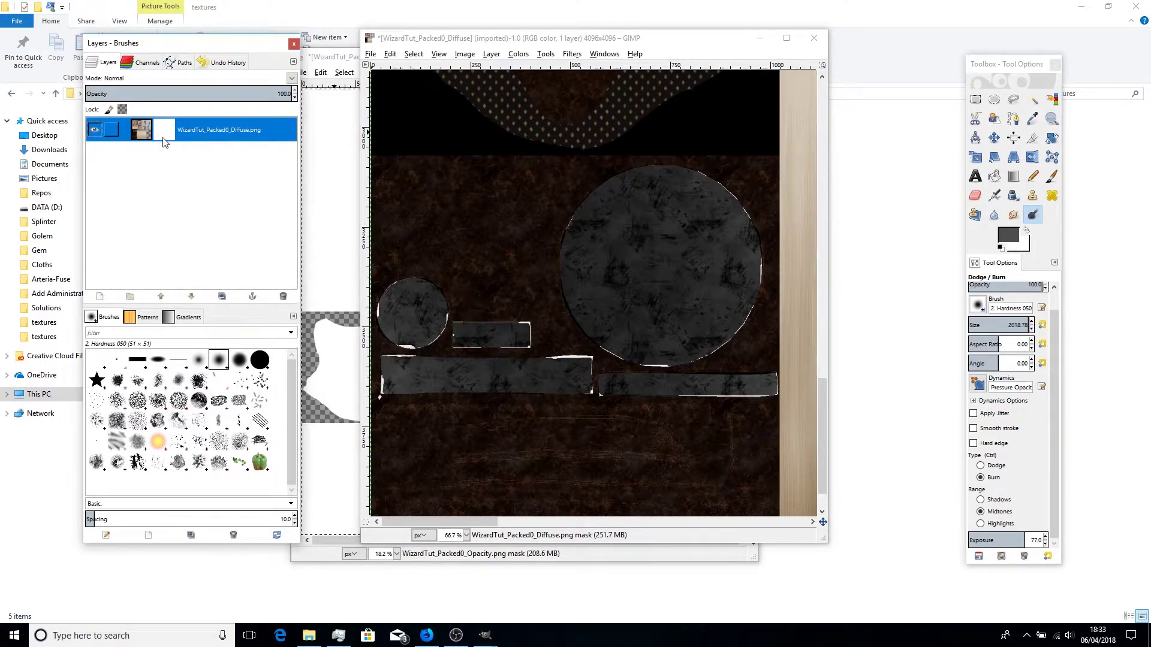
key("ctrl+v")
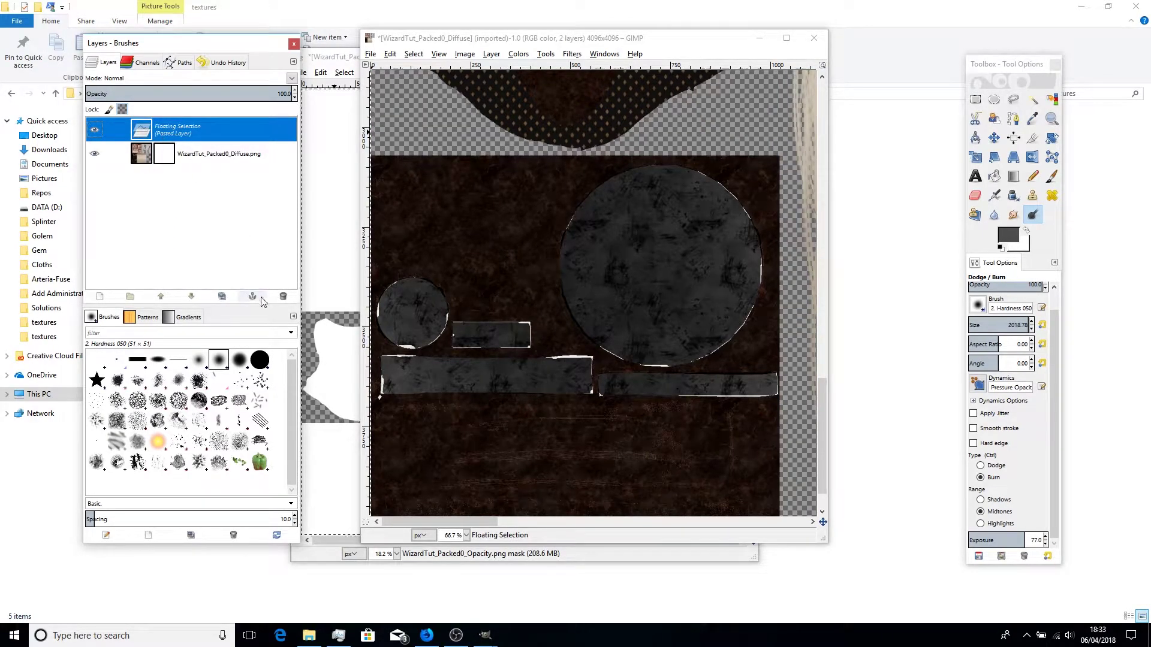
left_click(249, 295)
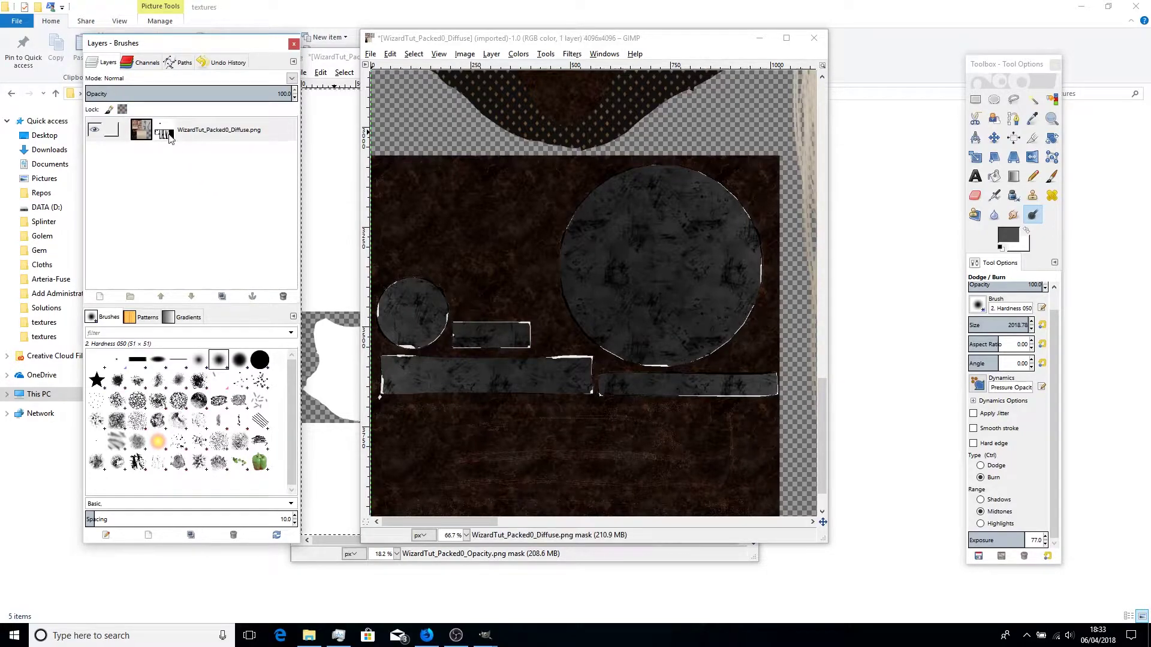
left_click(135, 63)
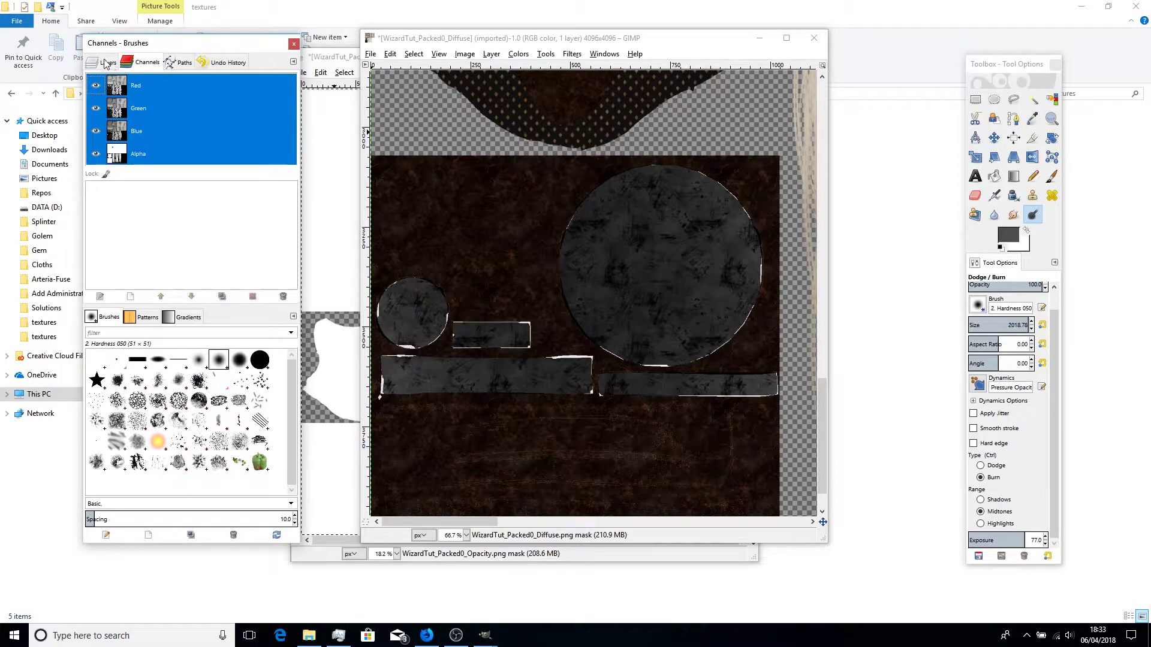
Step: Export the masked diffuse image as WizardTut_Packed0_diff.tif with no compression, saving color values from transparent pixels
left_click(105, 63)
left_click(373, 54)
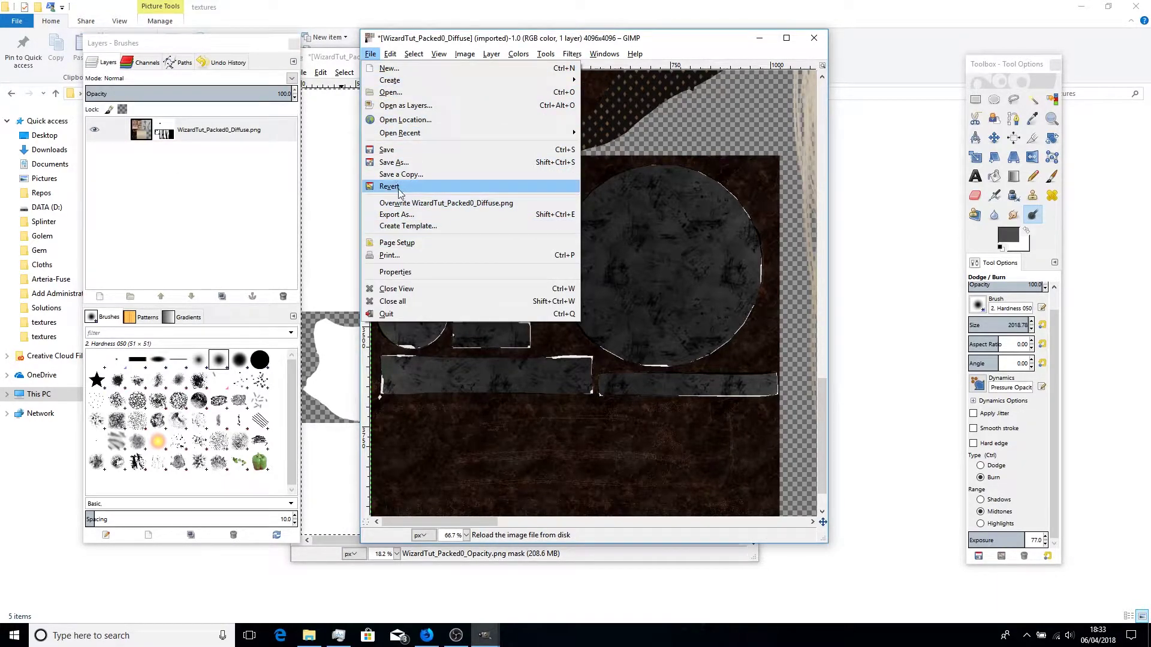
left_click(401, 214)
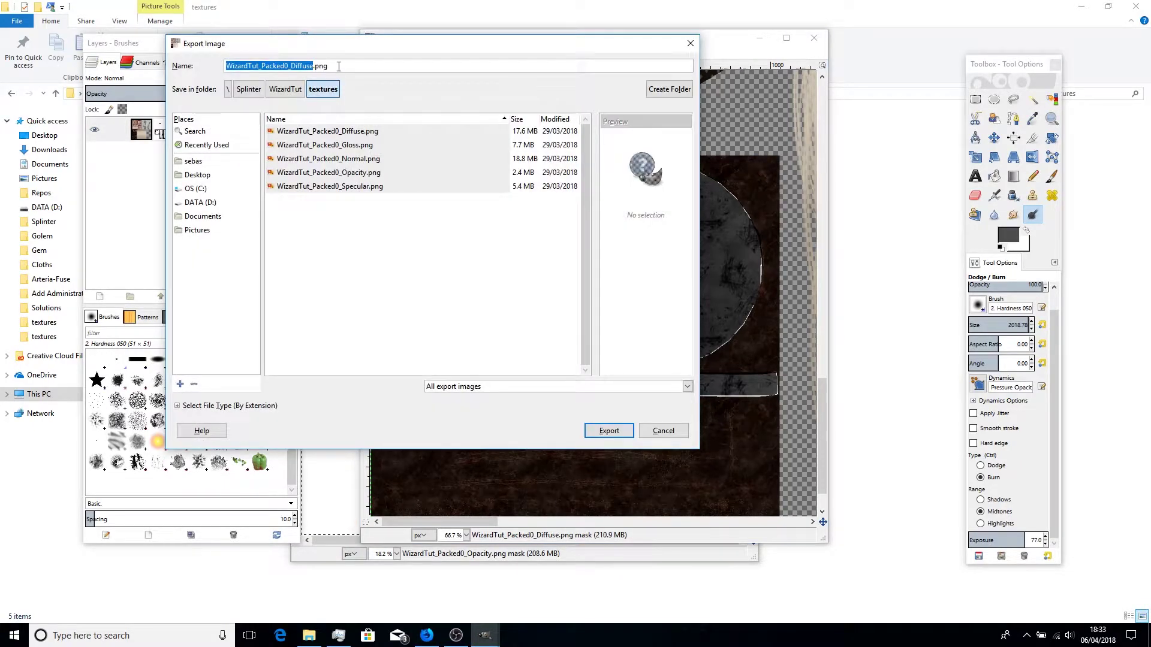
left_click_drag(329, 65, 293, 66)
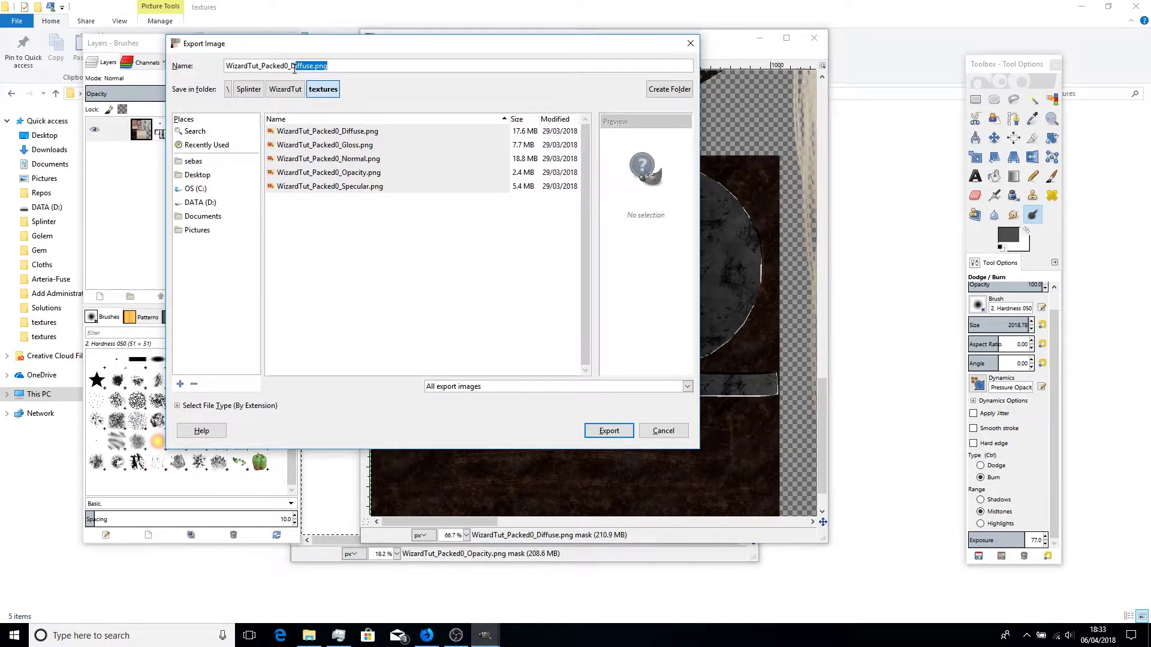
key("BackSpace")
key("BackSpace")
left_click(603, 431)
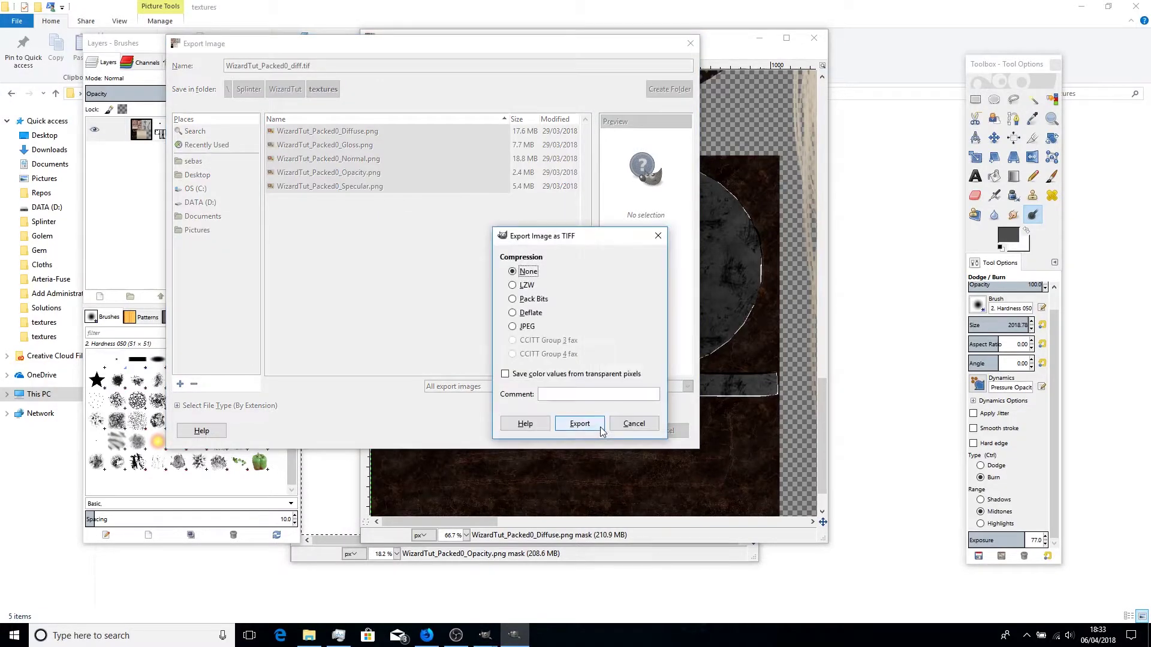
left_click(528, 375)
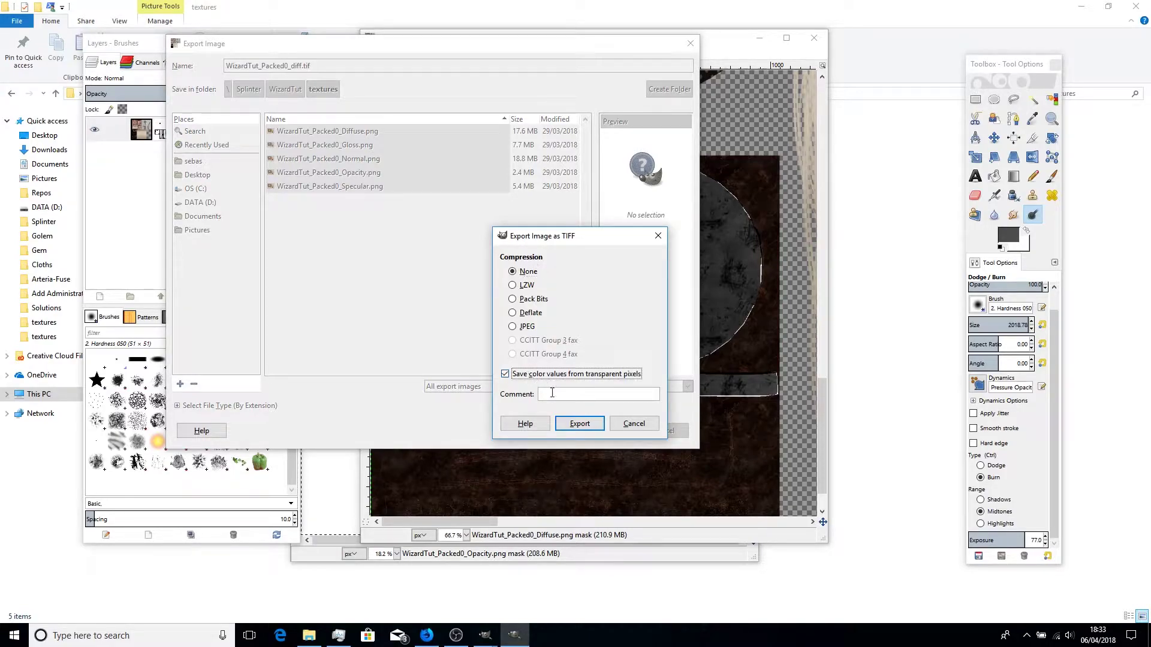
left_click(580, 423)
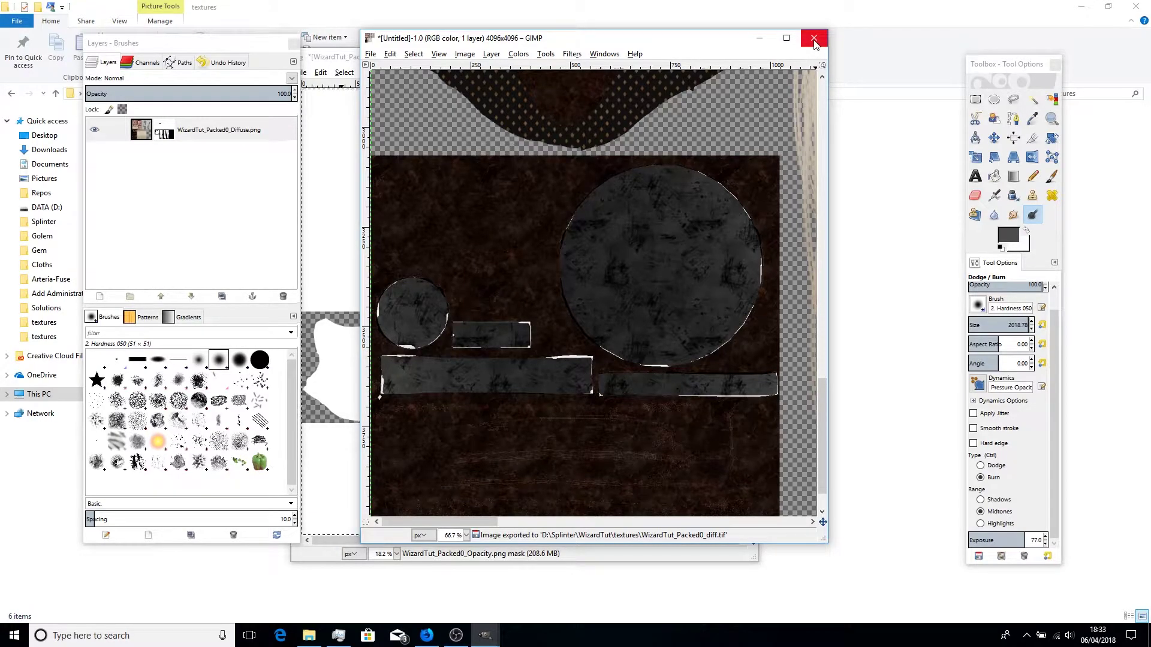
Step: Close the diffuse and WizardTut_Packed0_Opacity images, discarding their unsaved changes
left_click(815, 41)
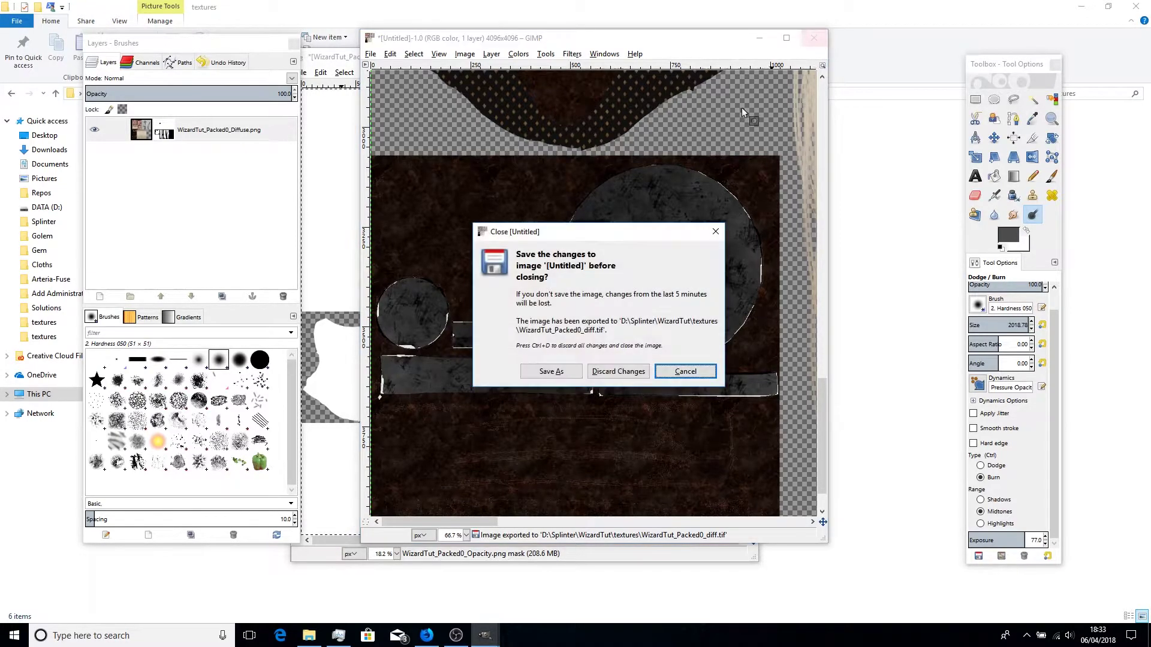
left_click(623, 374)
left_click(744, 57)
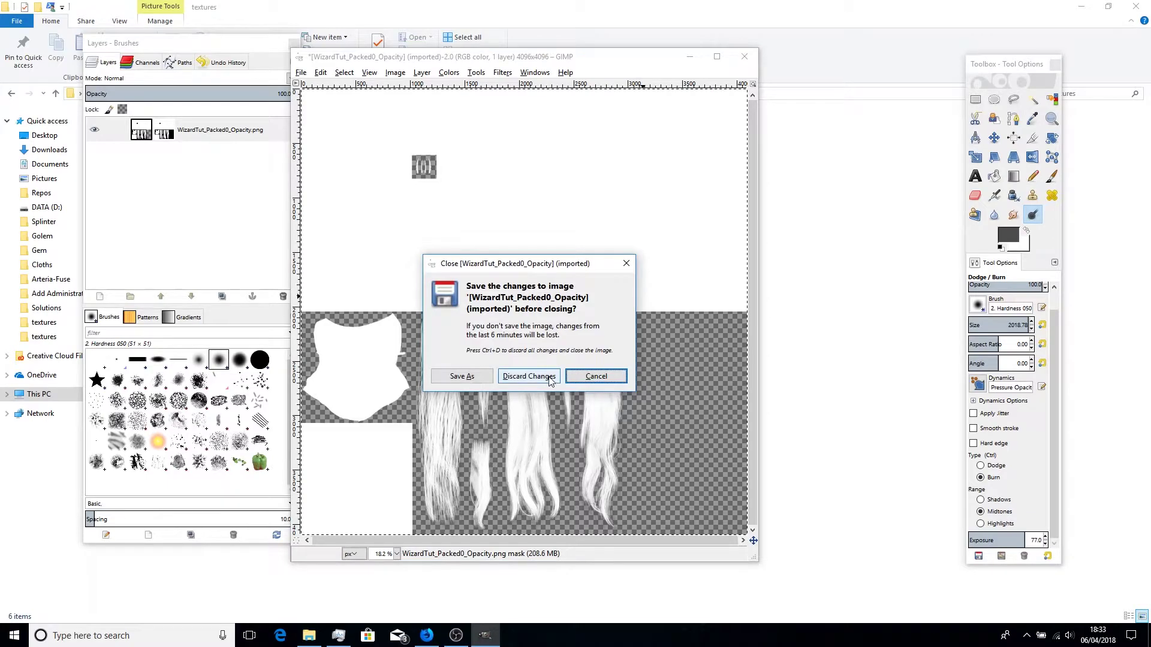
left_click(529, 375)
Step: Open WizardTut_Packed0_Normal.png from the textures folder
left_click_drag(420, 60, 513, 62)
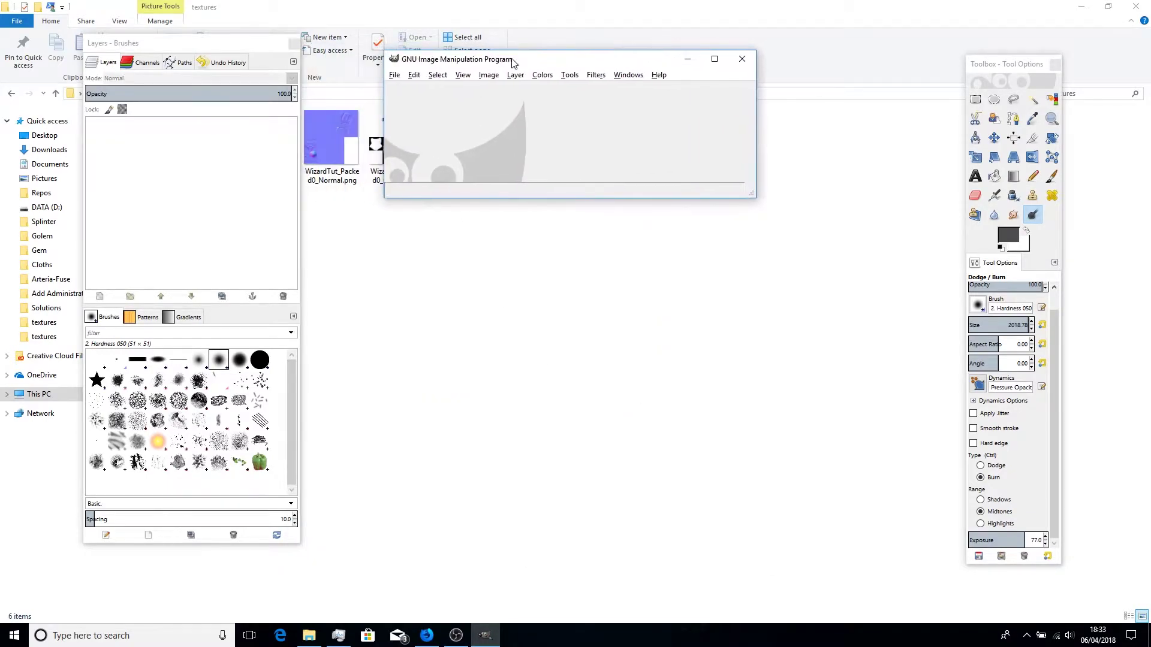
left_click(397, 74)
left_click(414, 111)
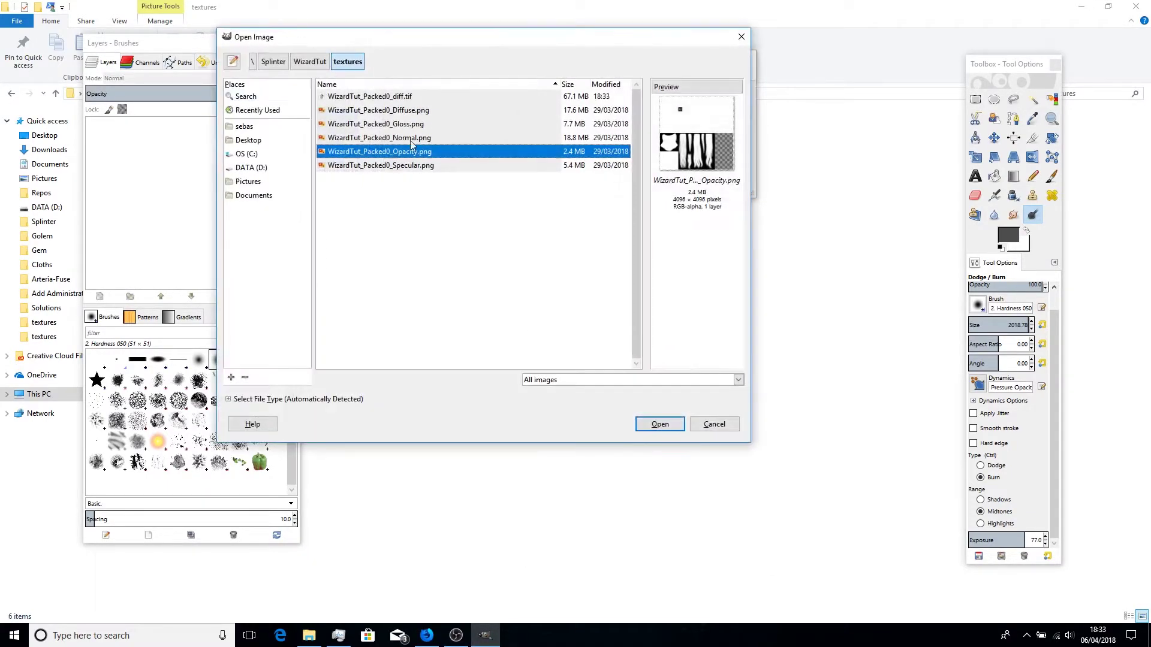
left_click(418, 139)
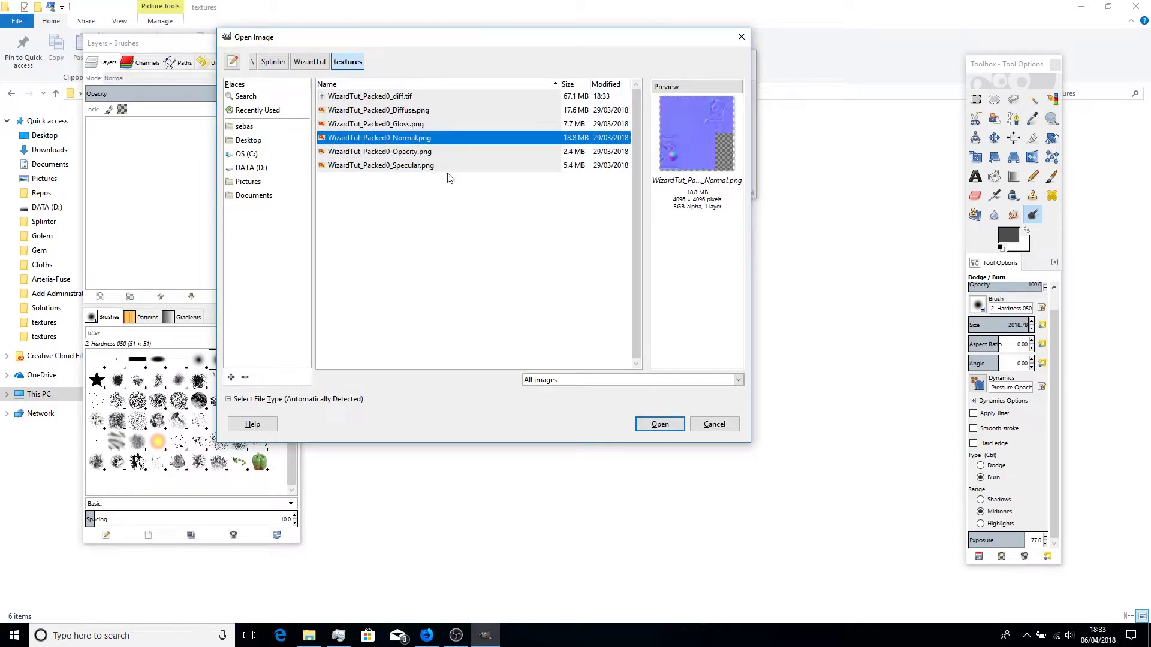
left_click(653, 424)
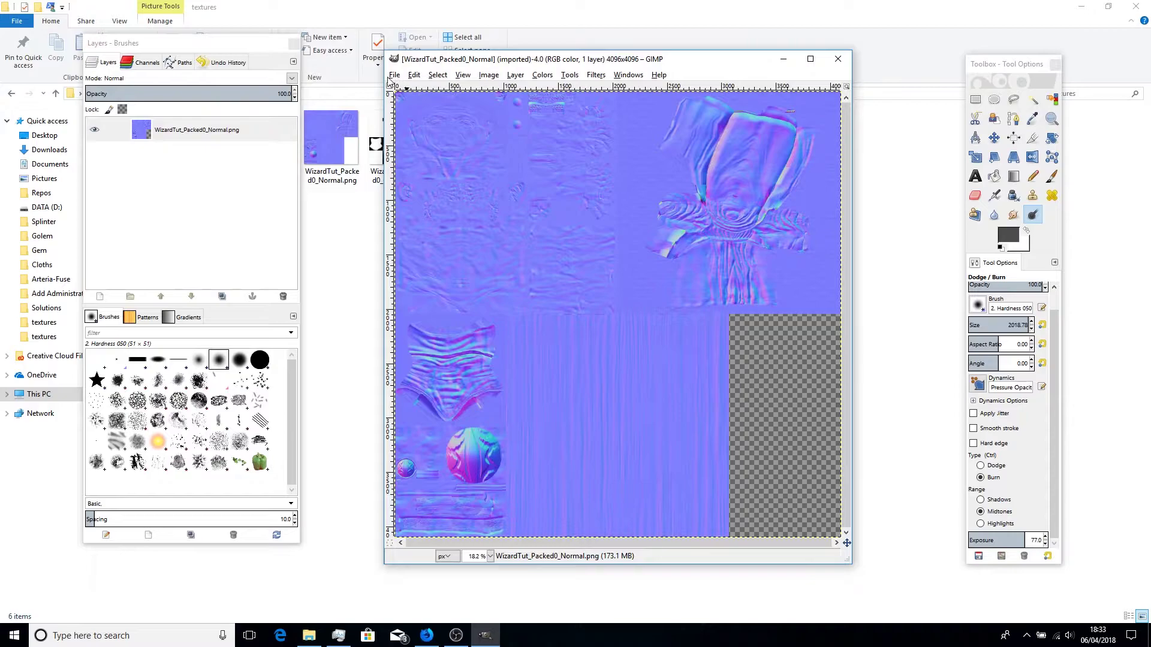
Step: Open WizardTut_Packed0_Gloss.png as well and position its window so both images stay reachable
left_click(394, 74)
left_click(423, 112)
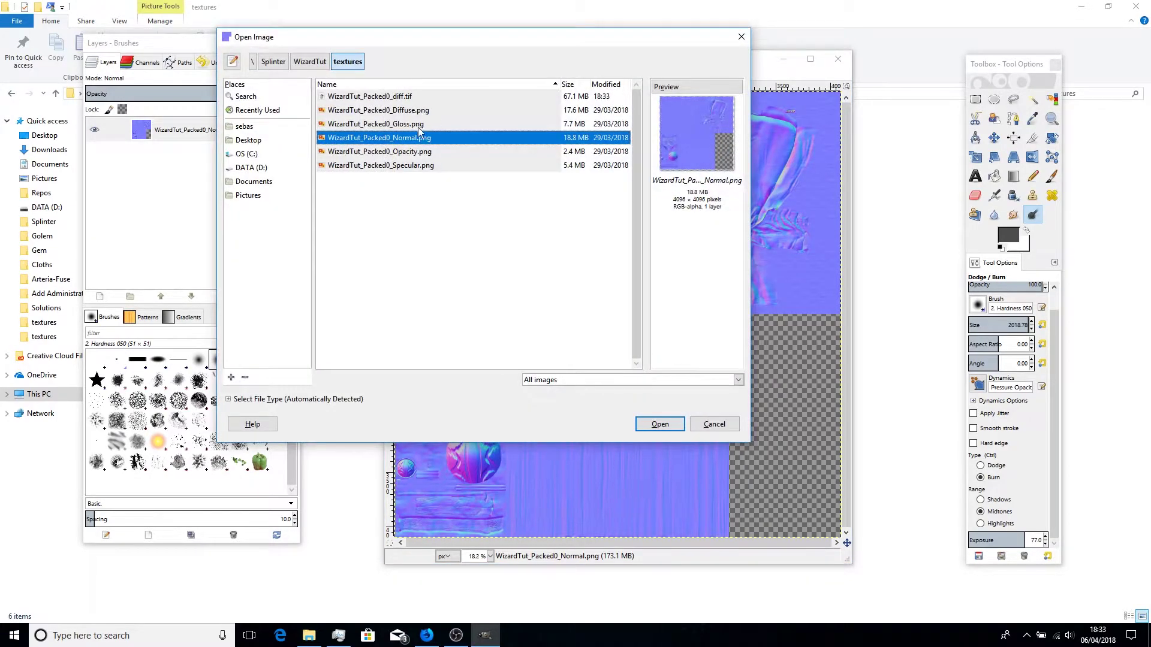
double_click(419, 124)
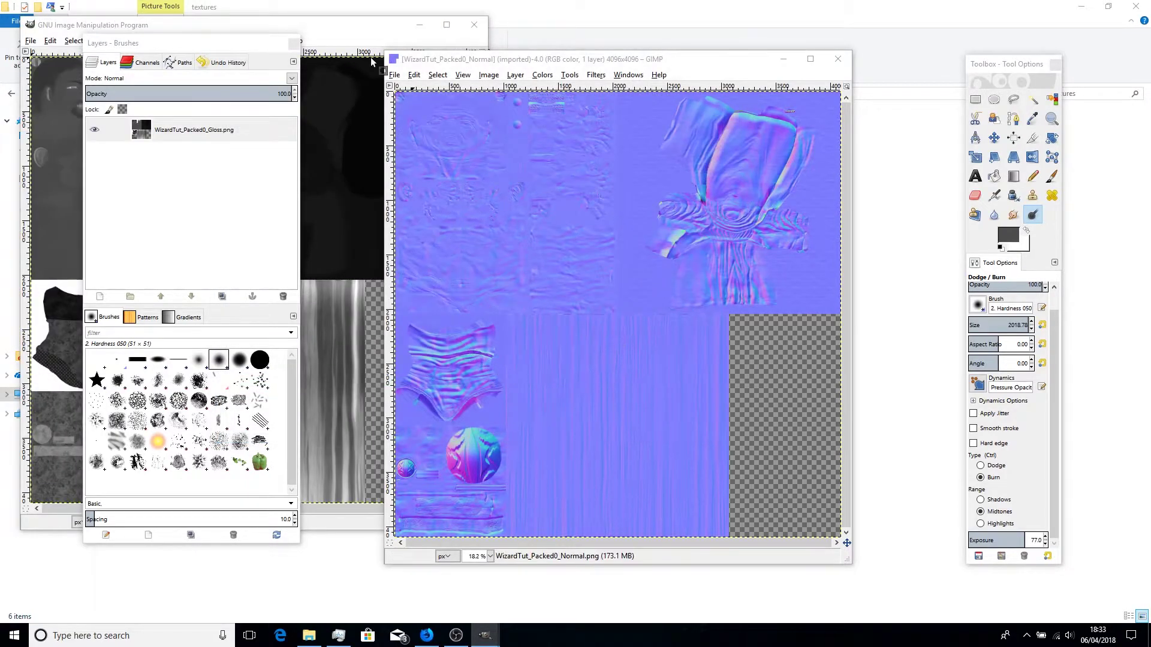
left_click_drag(348, 26, 728, 120)
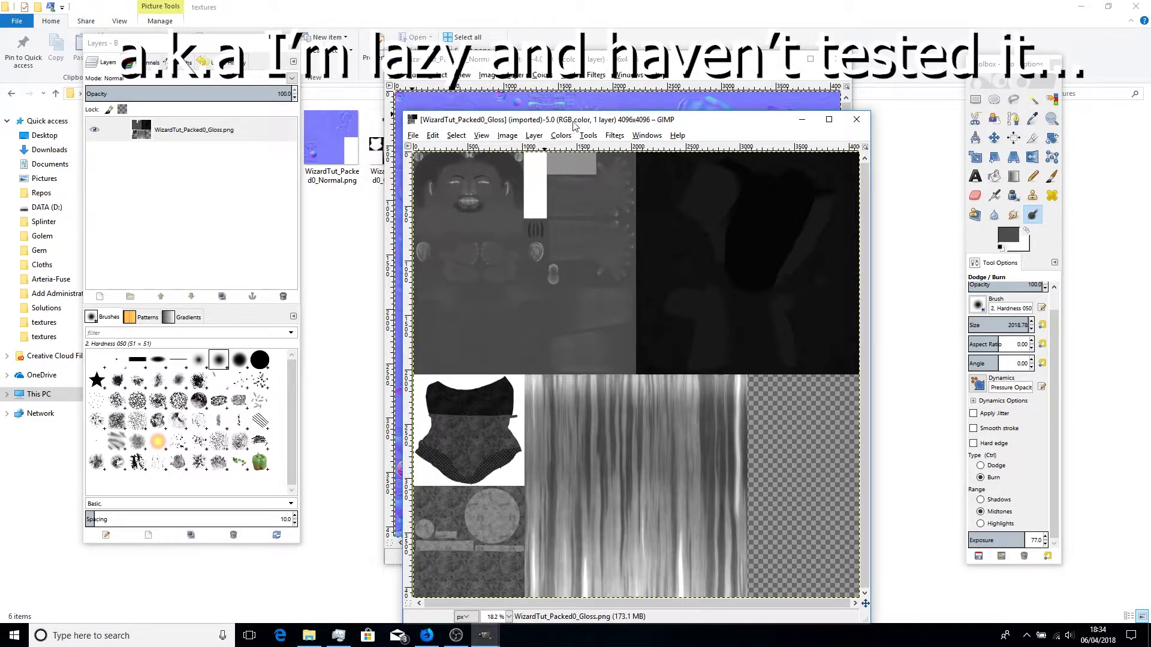
left_click_drag(610, 124, 486, 38)
Step: Add a layer mask made from a Grayscale copy of layer to the WizardTut_Packed0_Gloss layer and copy that mask
left_click(234, 128)
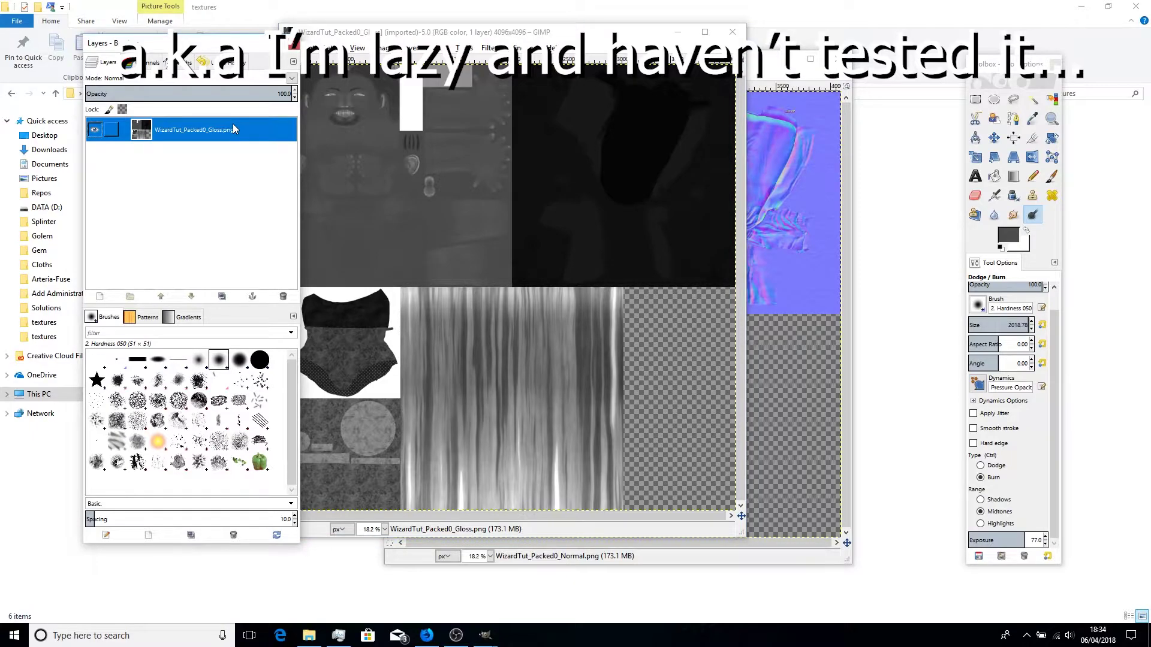
right_click(233, 129)
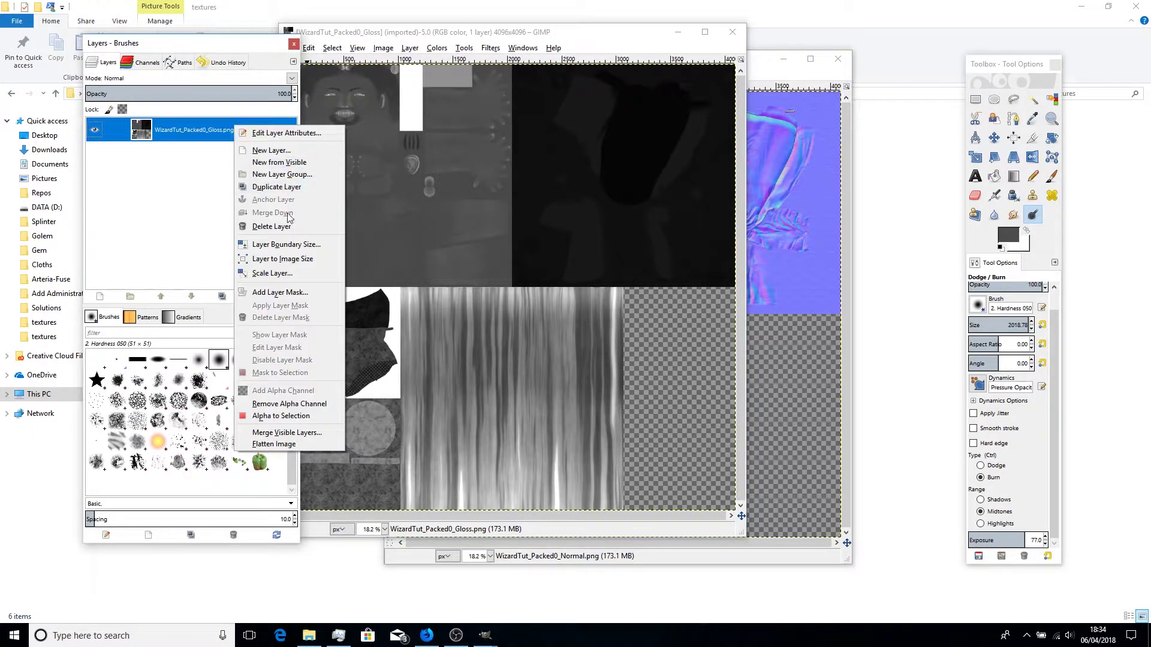
left_click(287, 293)
left_click(250, 329)
left_click(291, 400)
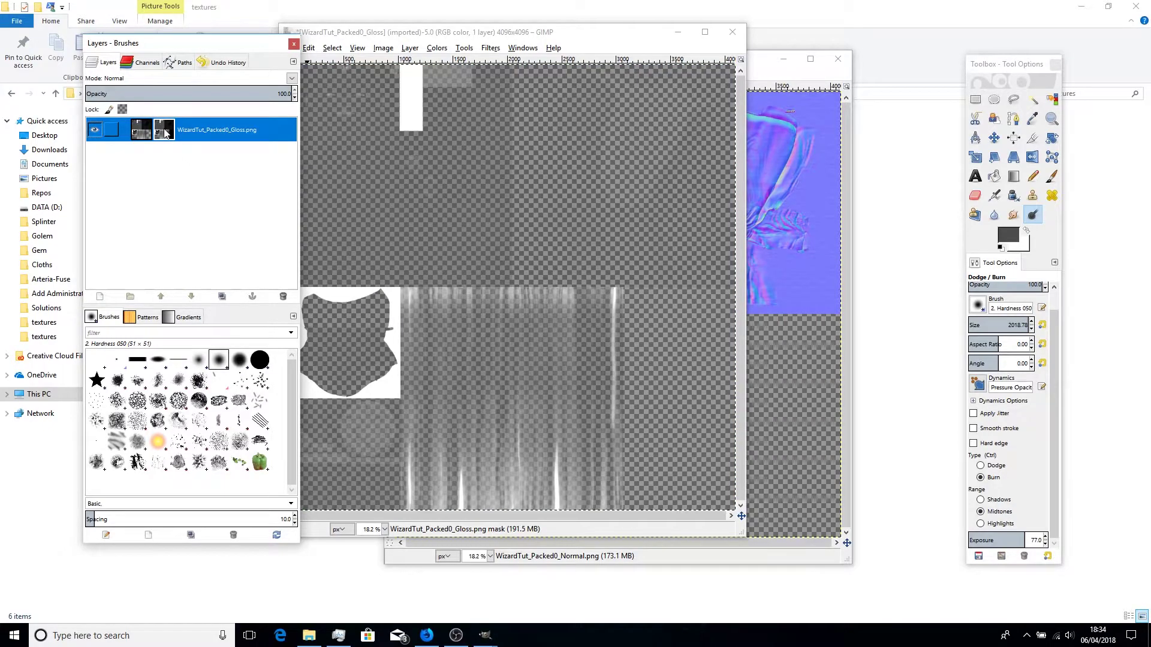
Step: Add a White (full opacity) layer mask to the WizardTut_Packed0_Normal layer and paste the copied gloss mask into it, anchored
left_click(767, 60)
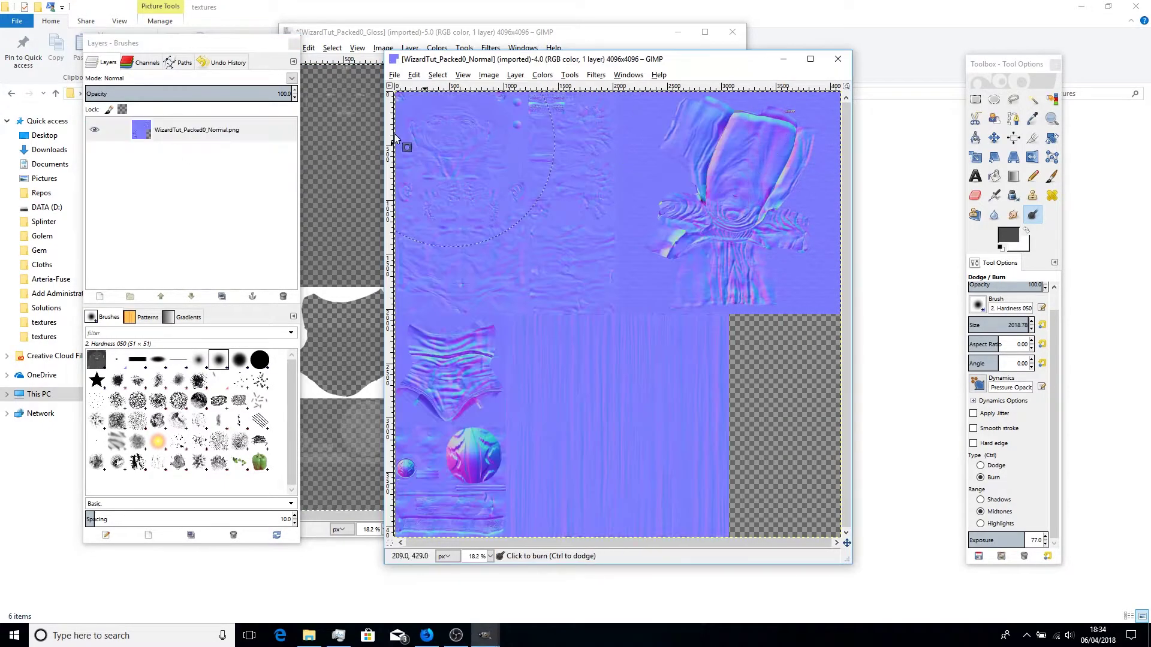
right_click(184, 141)
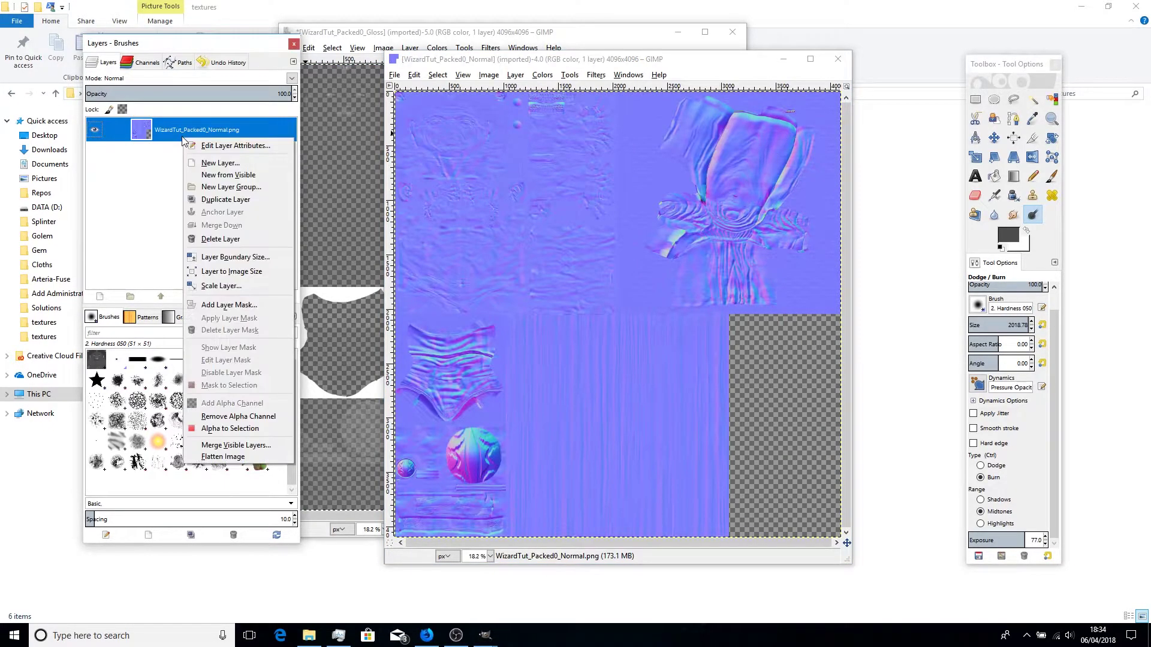
left_click(243, 307)
left_click(202, 269)
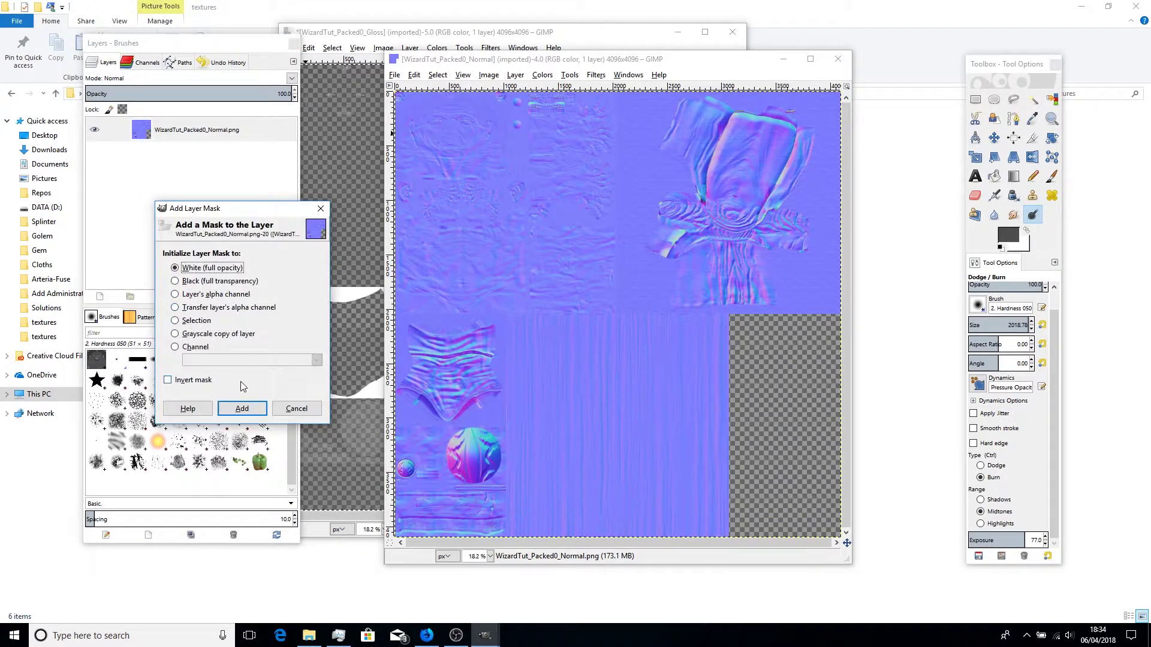
left_click(241, 408)
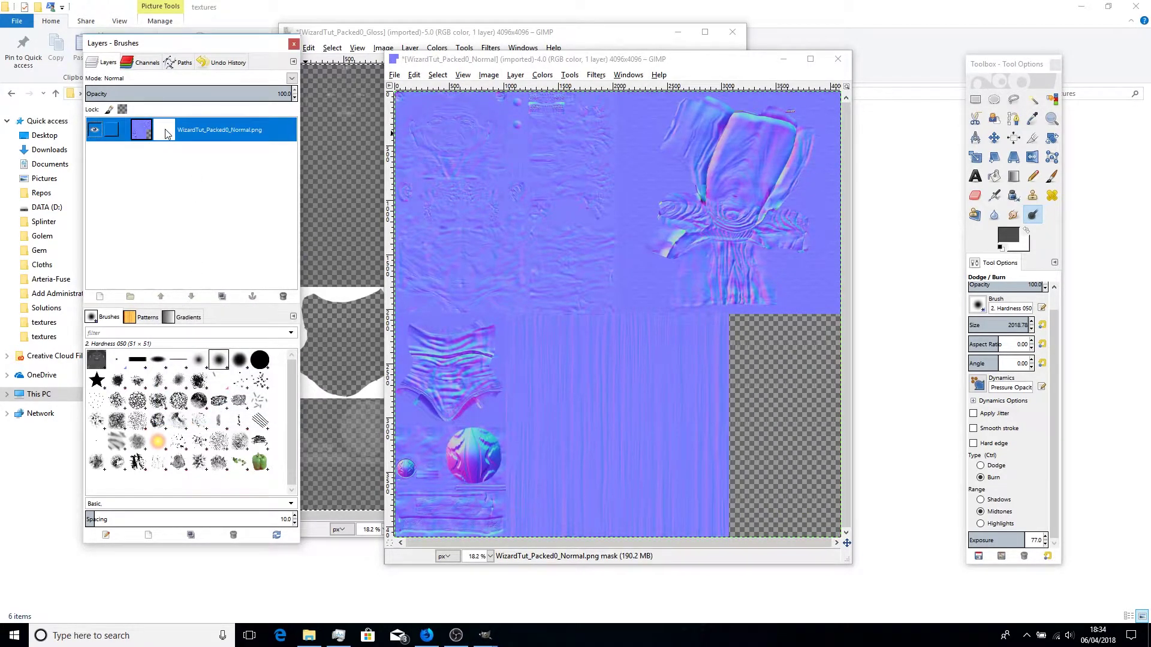
key("ctrl+v")
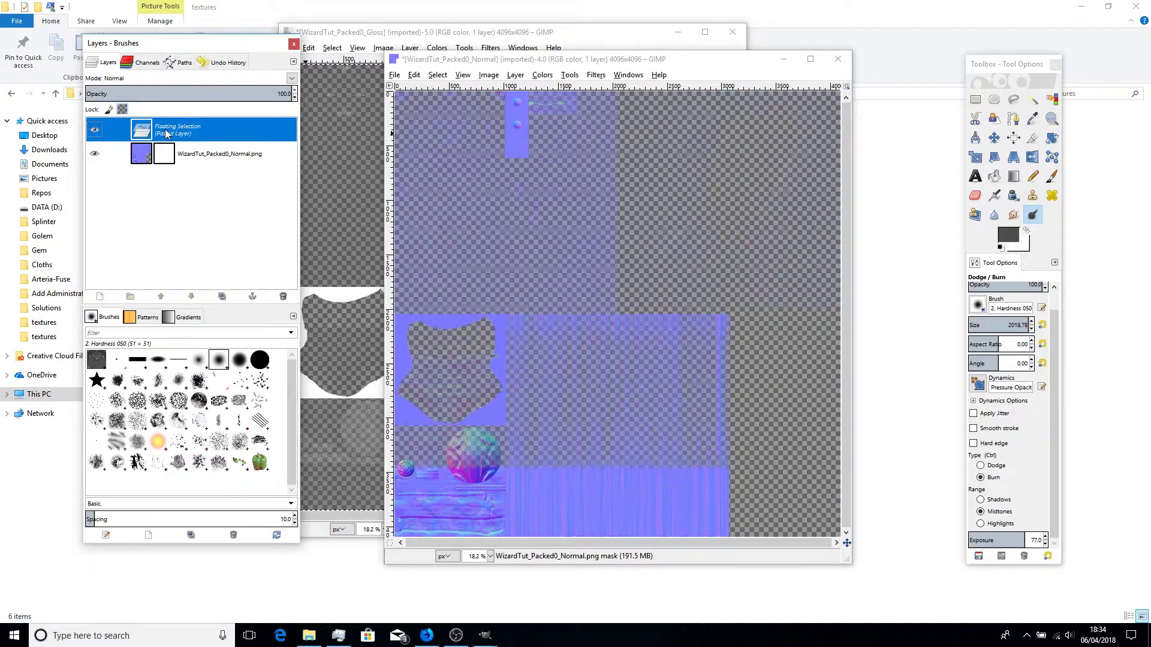
left_click(252, 297)
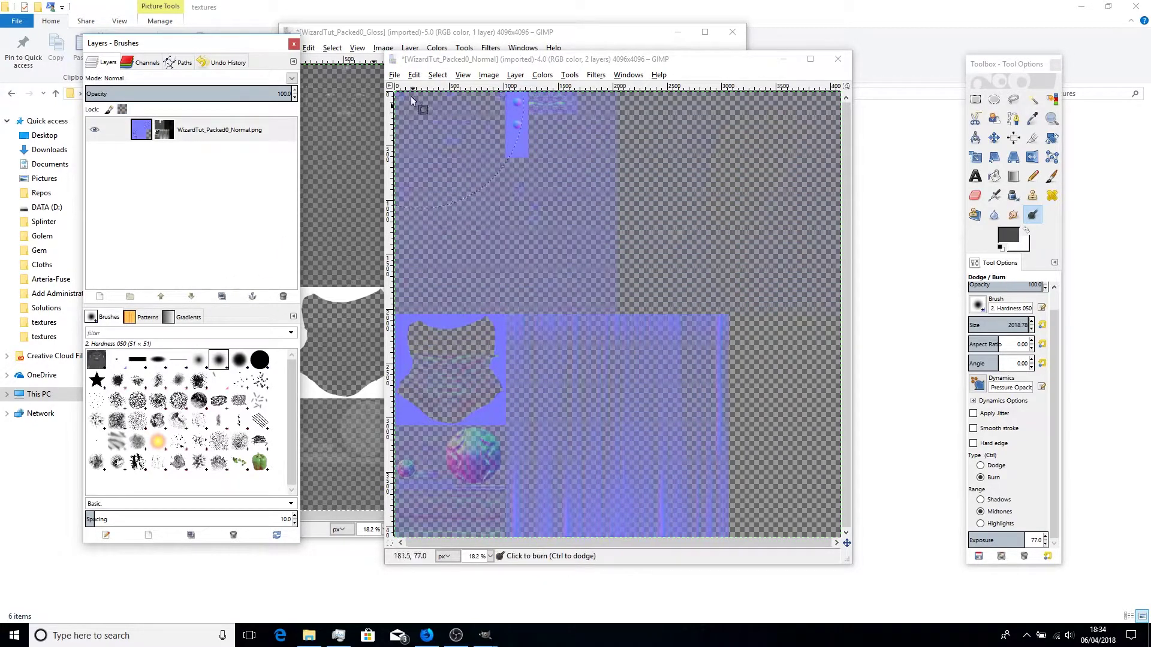
Step: Export the masked normal image as WizardTut_Packed0_ddna.tif with no compression and color values from transparent pixels saved
left_click(394, 75)
left_click(422, 236)
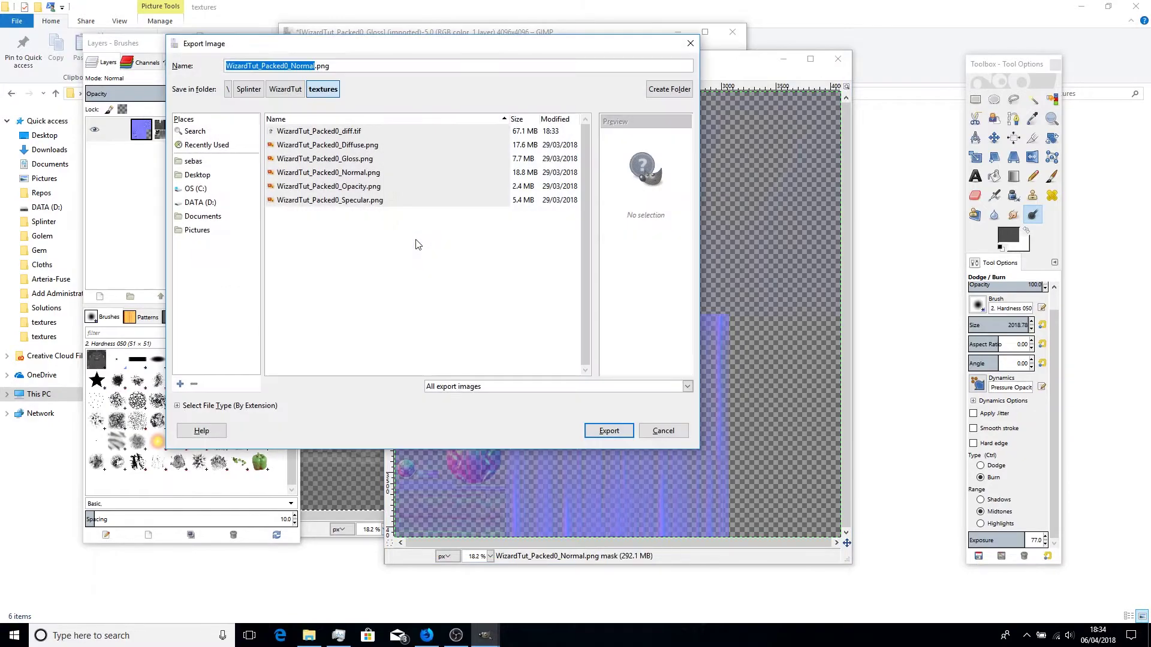
left_click_drag(331, 66, 298, 71)
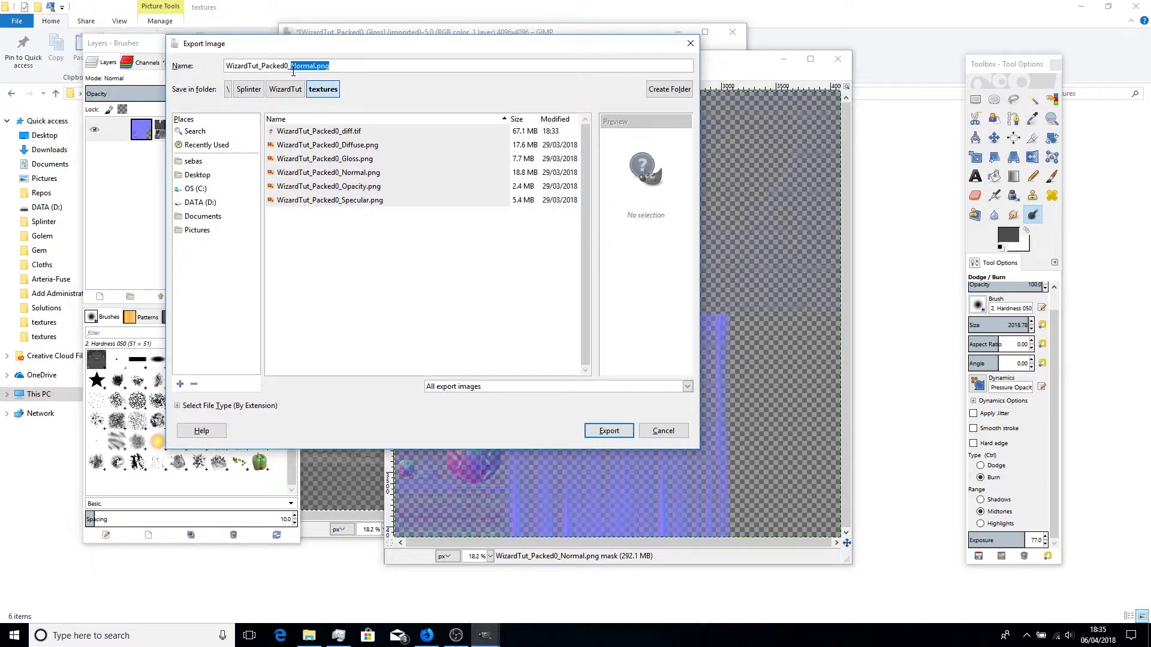
type("ddn")
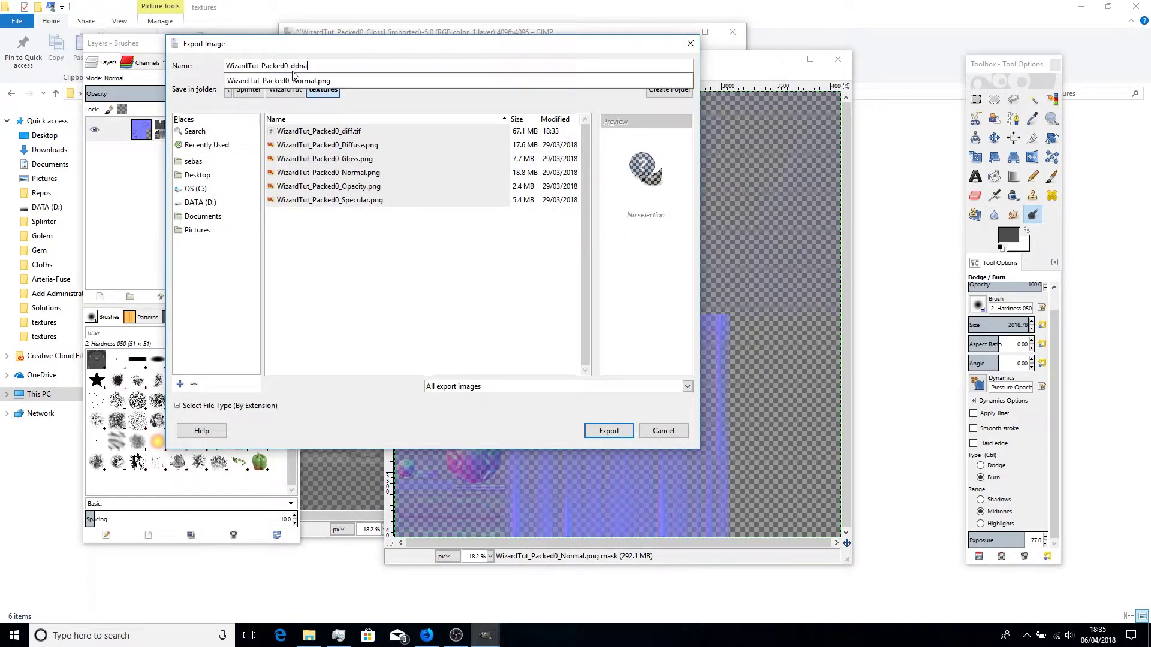
type("a.tif")
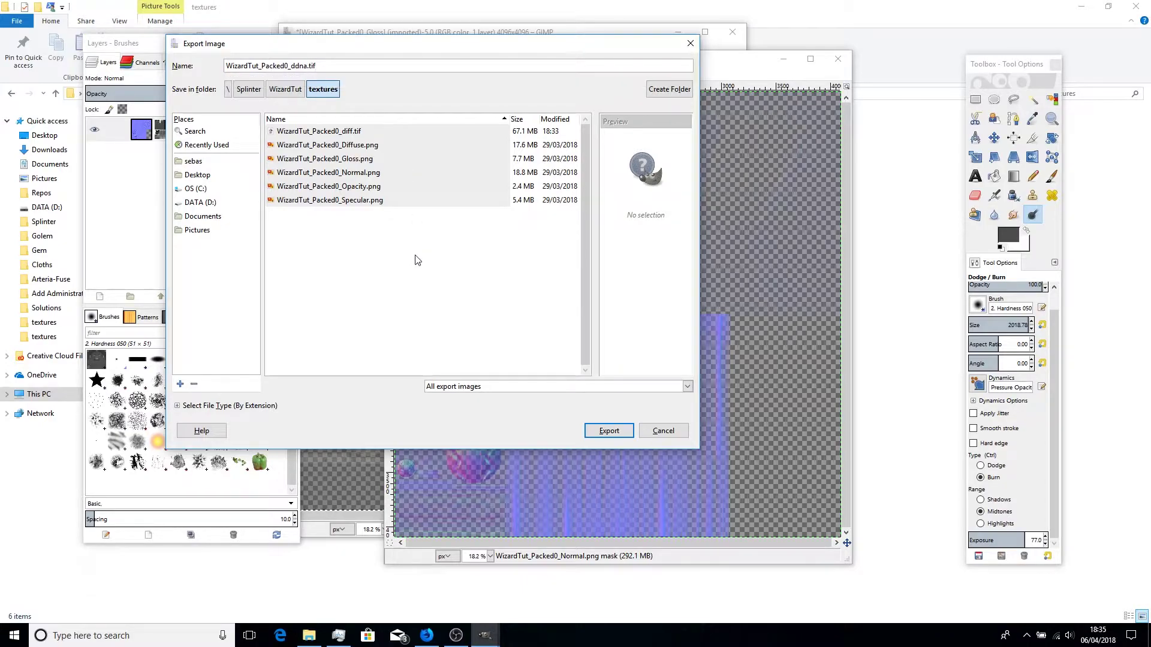
left_click(418, 259)
left_click(609, 433)
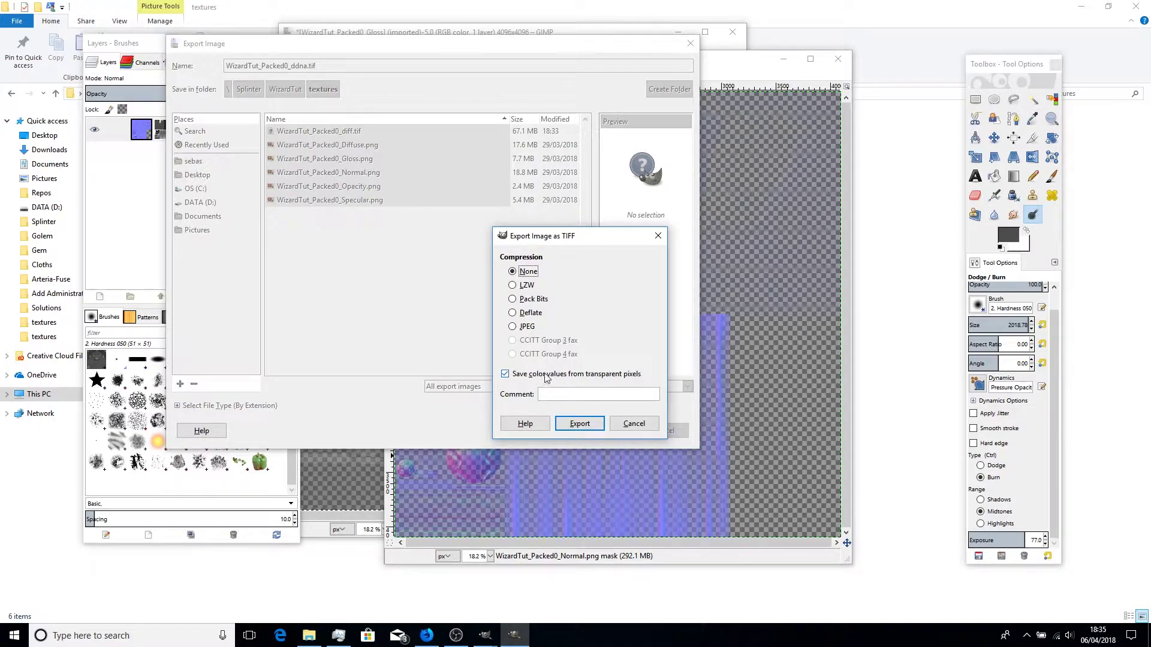
left_click(579, 423)
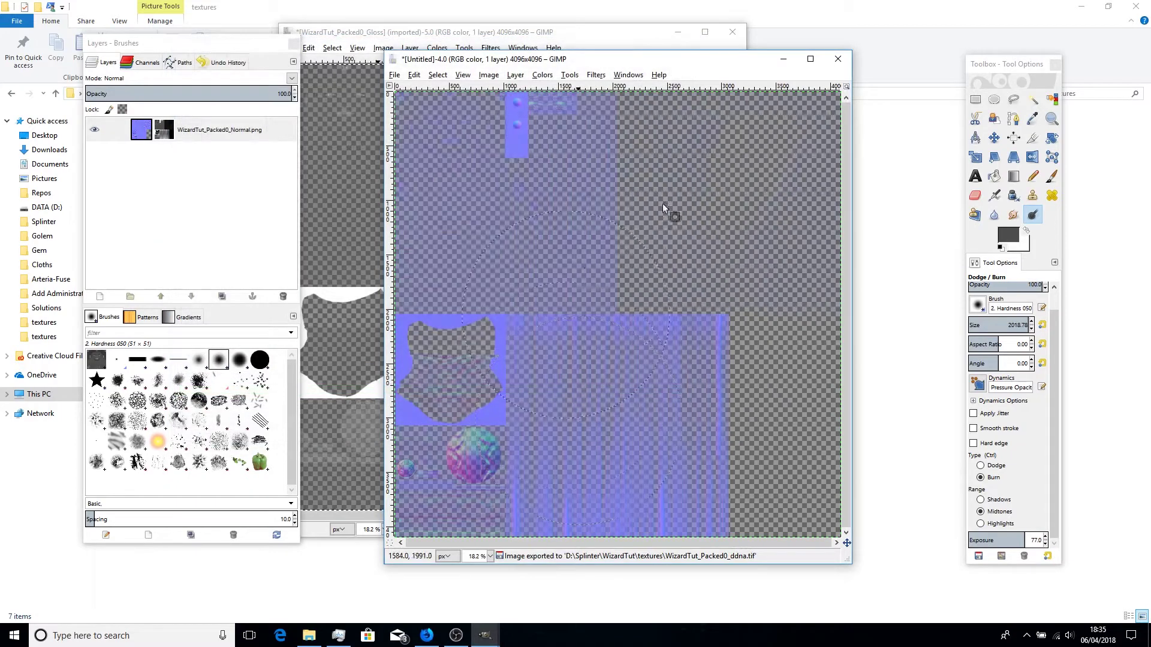
Step: Close the normal and WizardTut_Packed0_Gloss images, discarding their unsaved changes
left_click(837, 59)
left_click(625, 392)
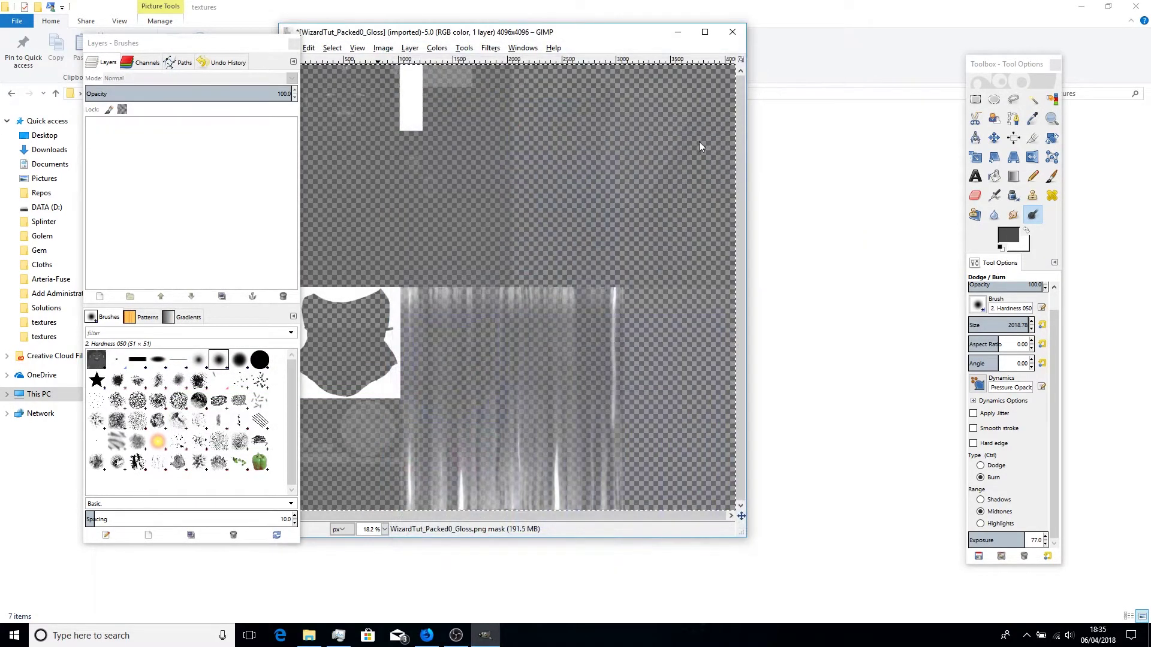
left_click(733, 32)
left_click(547, 360)
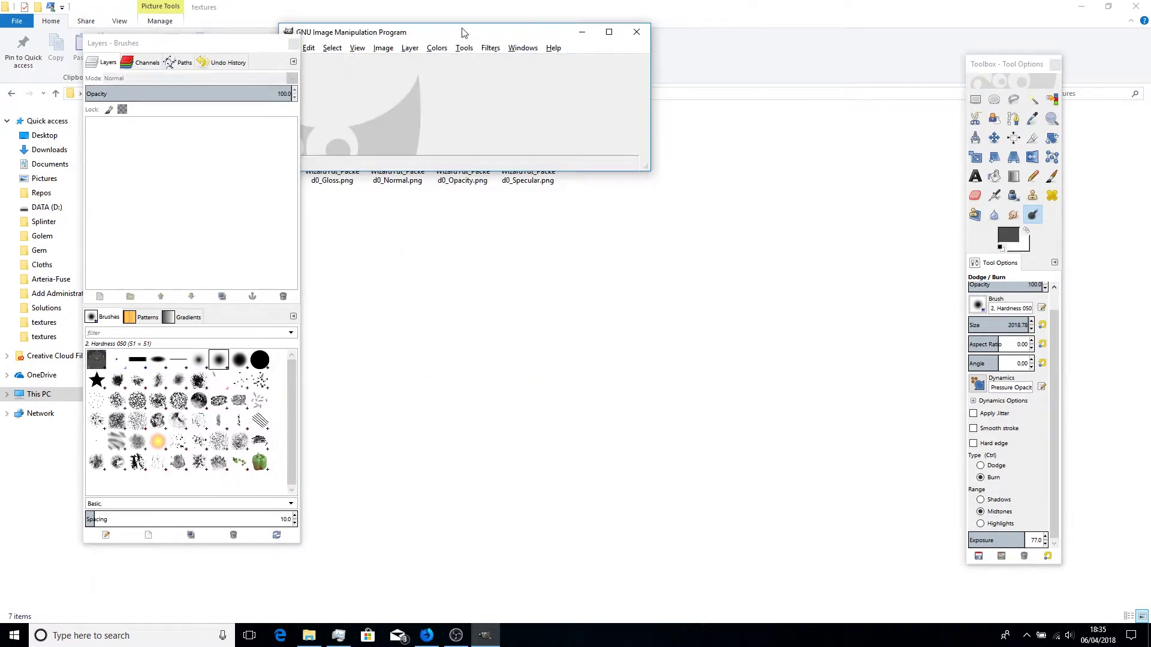
Step: Open WizardTut_Packed0_Specular.png from the textures folder
left_click_drag(462, 31, 637, 49)
left_click(463, 64)
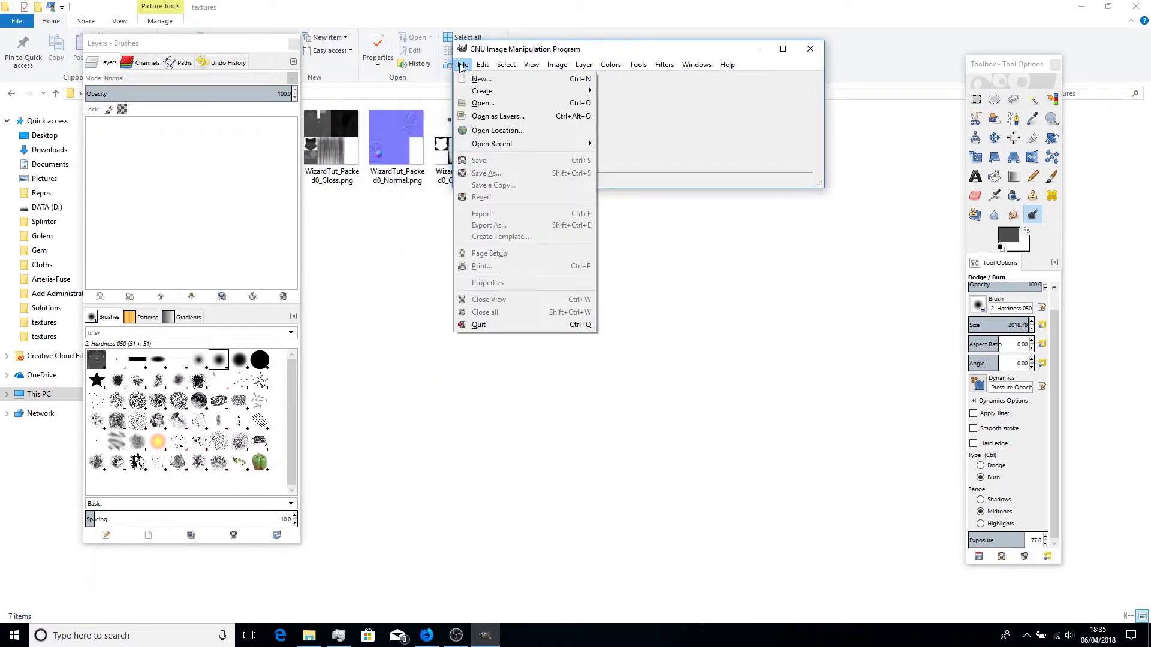
left_click(484, 104)
left_click(375, 180)
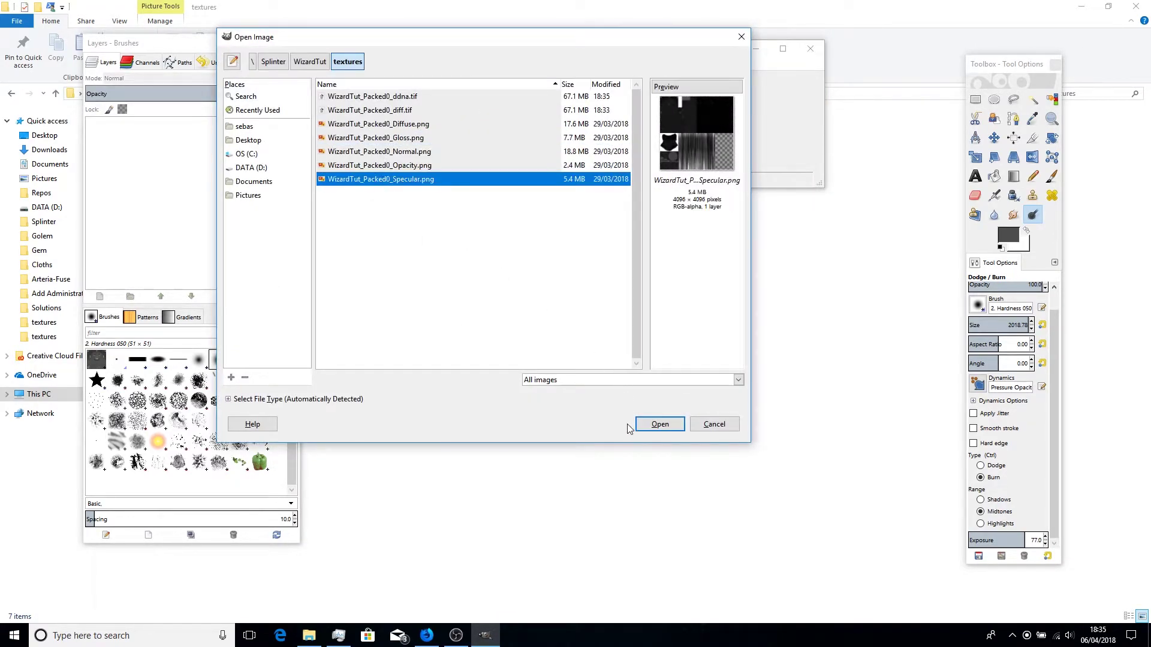
left_click(659, 424)
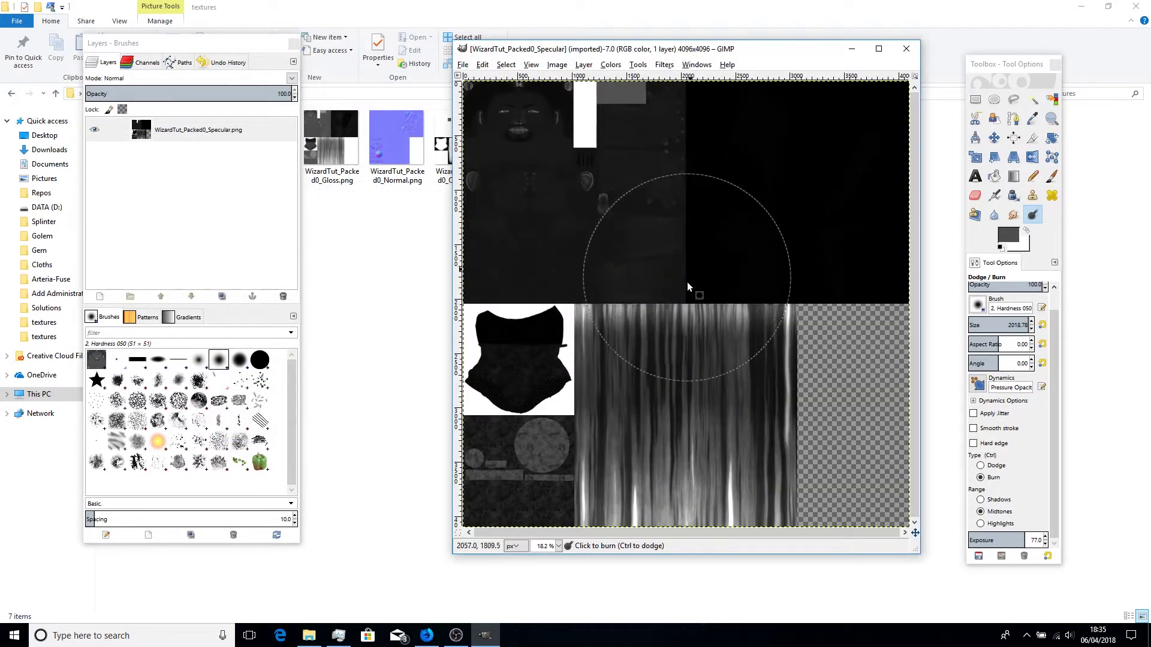
Step: Select the two circles and three bars in the lower-left block of the specular map with Scissors Select
left_click_drag(672, 53, 624, 36)
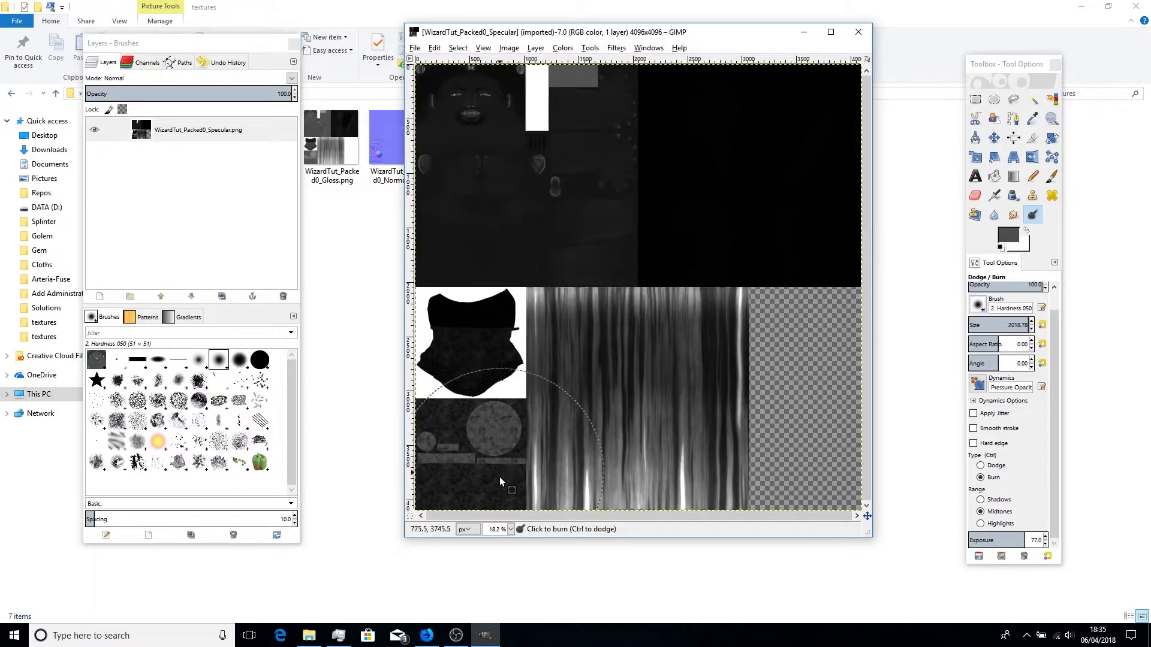
left_click(510, 530)
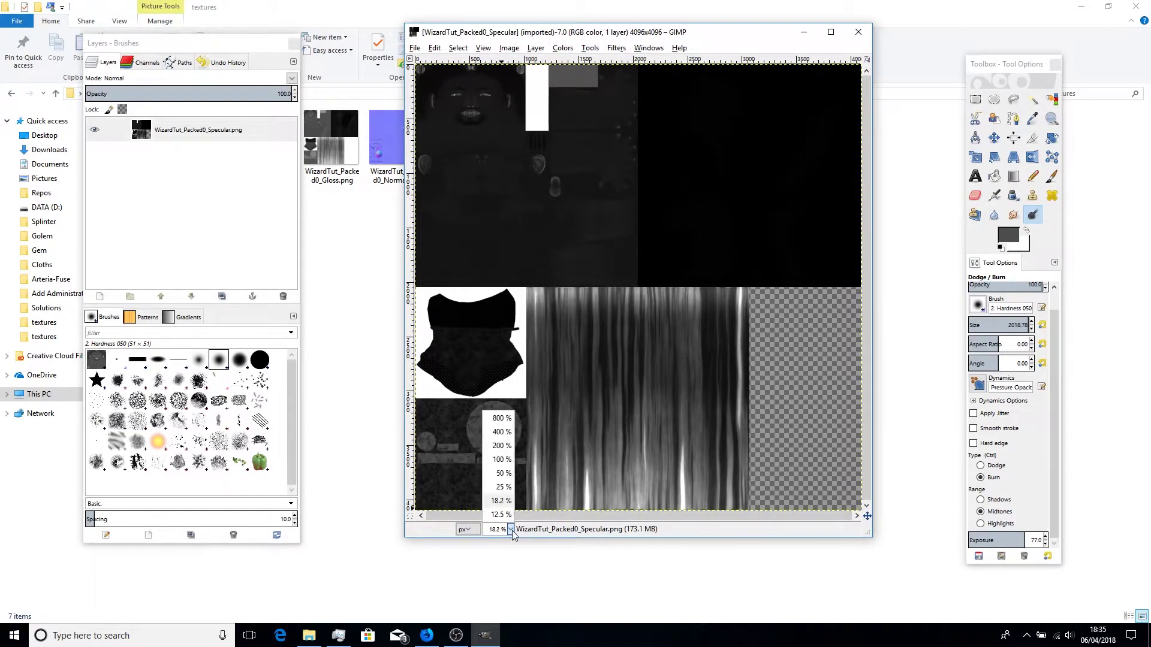
left_click(502, 473)
left_click(1050, 120)
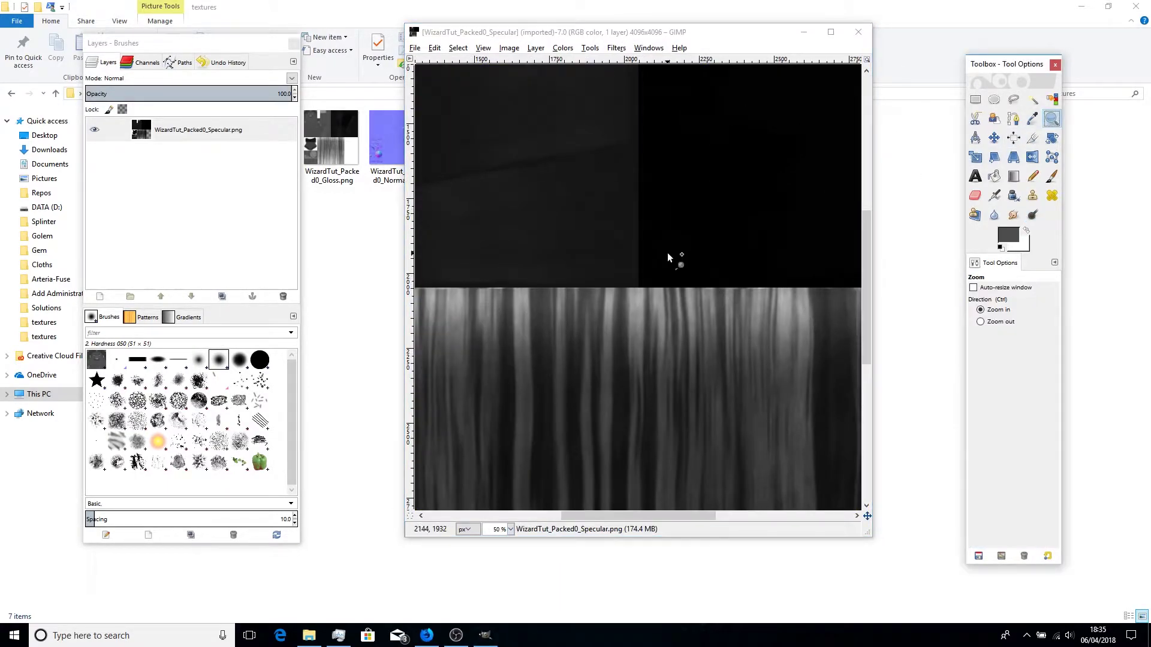
left_click(673, 256)
left_click_drag(671, 515, 441, 505)
scroll(607, 373, "down", 10)
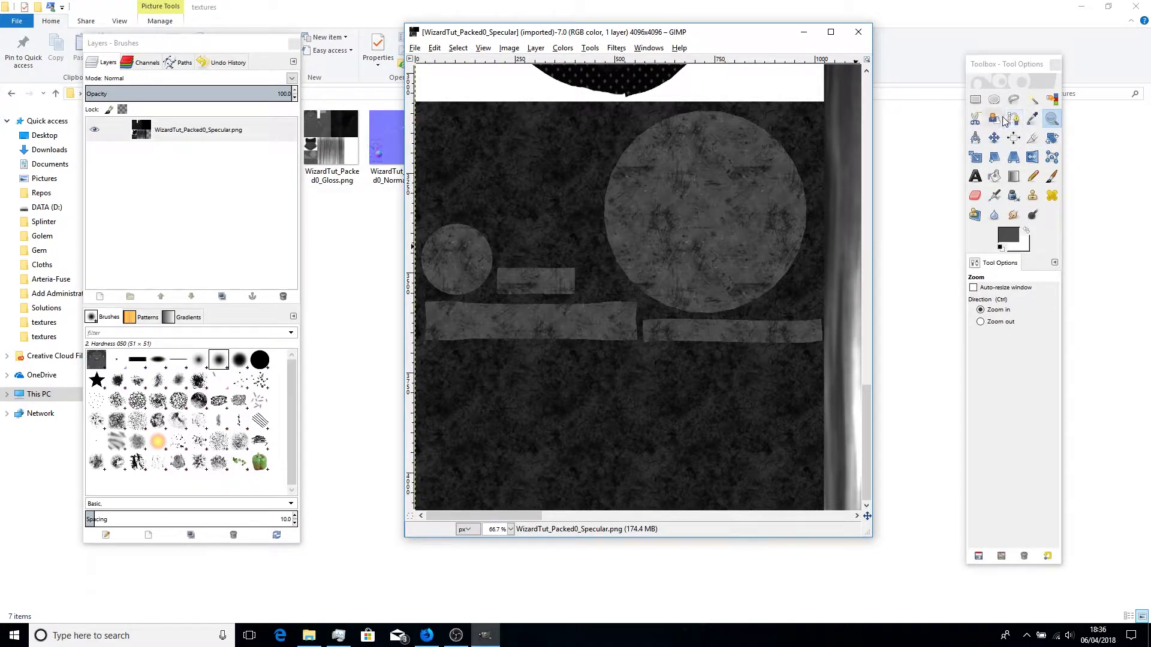
left_click(976, 119)
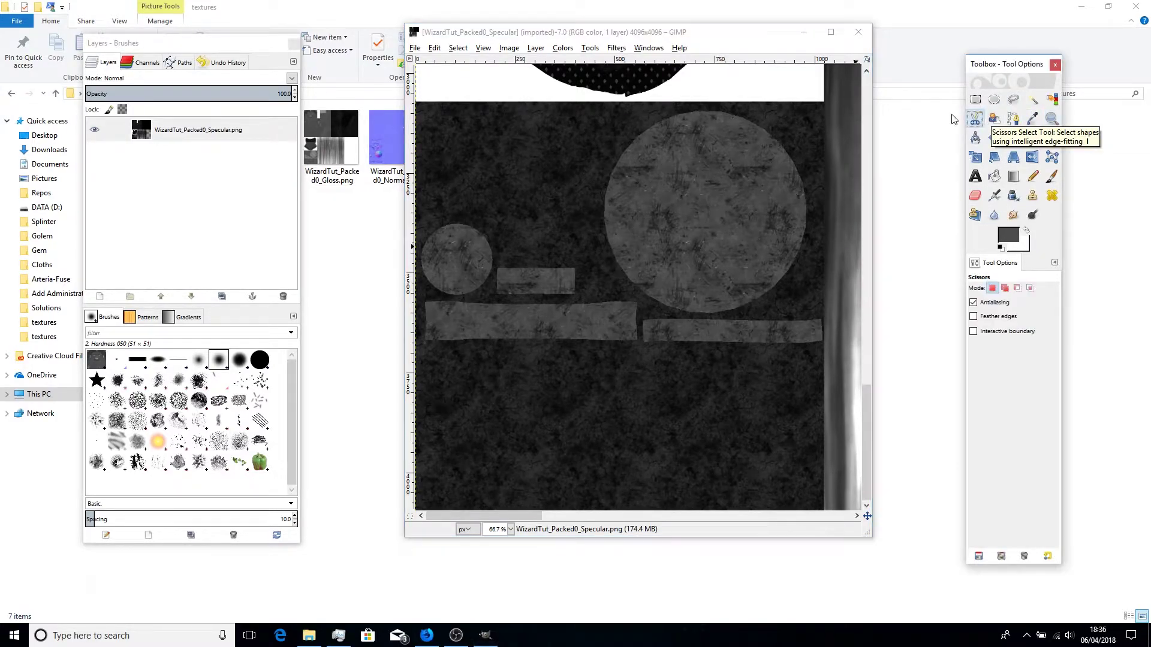
left_click(709, 112)
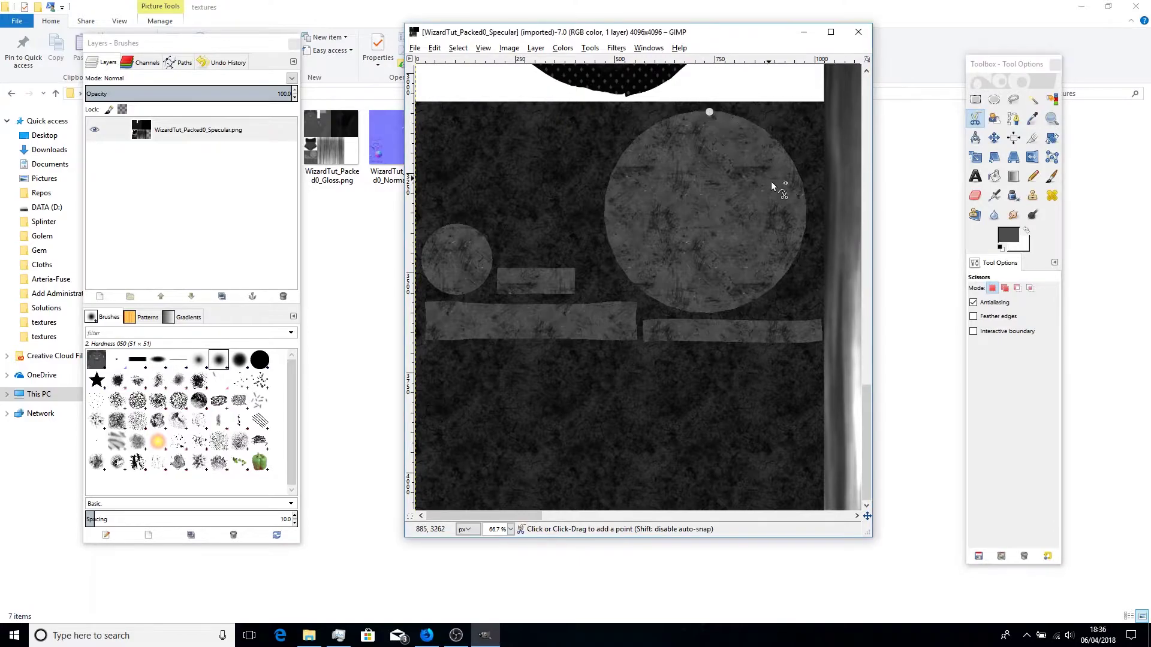
left_click(804, 209)
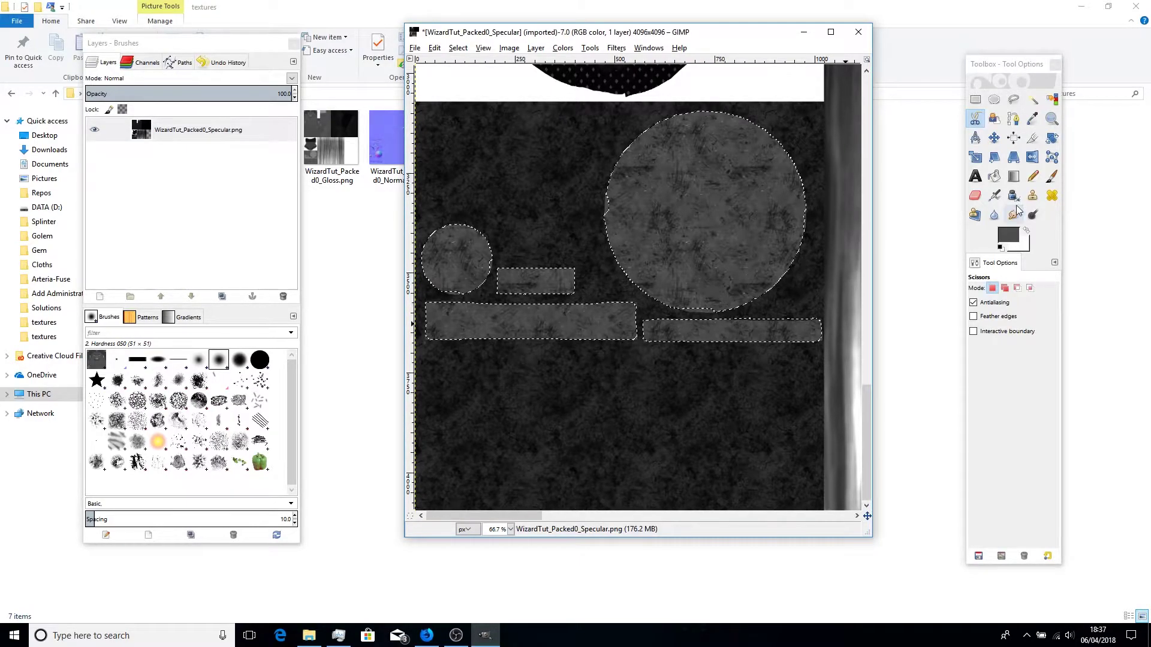
Step: Lighten the selected circles and bars with the Dodge tool, using the Shadows range and exposure 100
left_click(1028, 217)
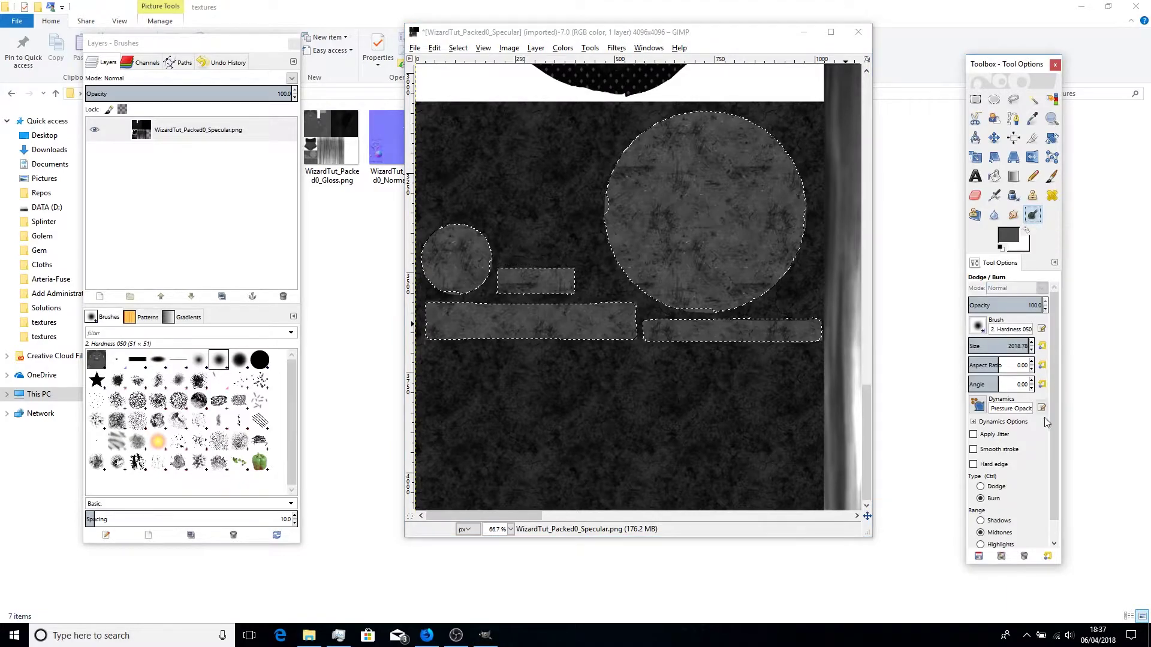
left_click(983, 466)
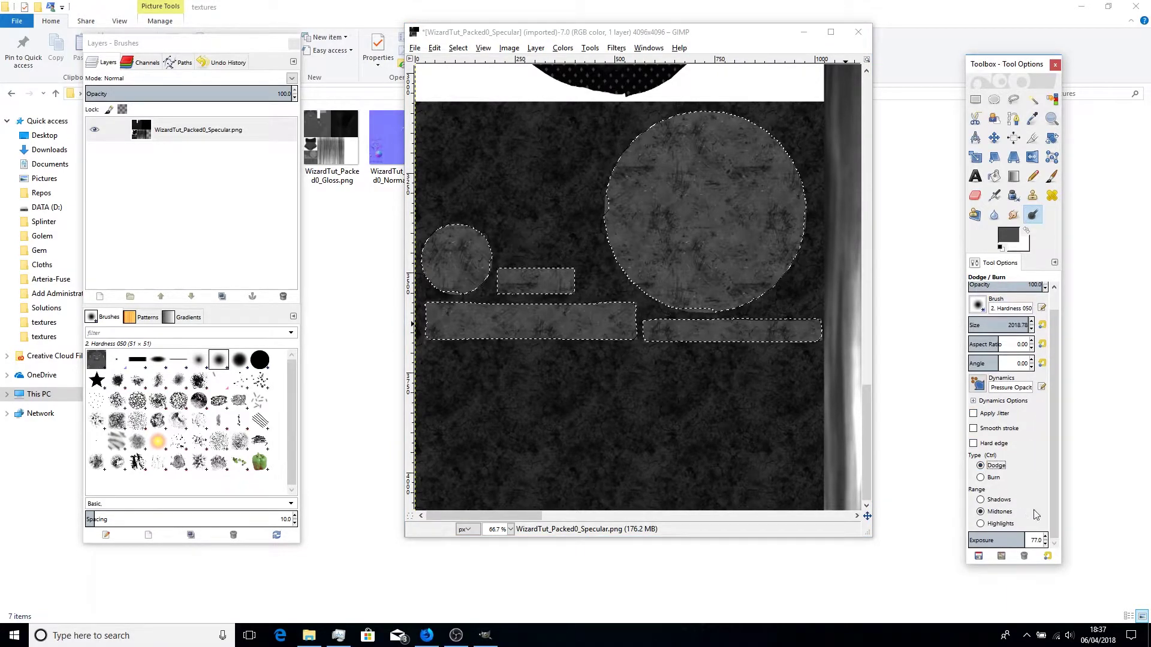
left_click_drag(1033, 543, 1101, 550)
left_click(995, 500)
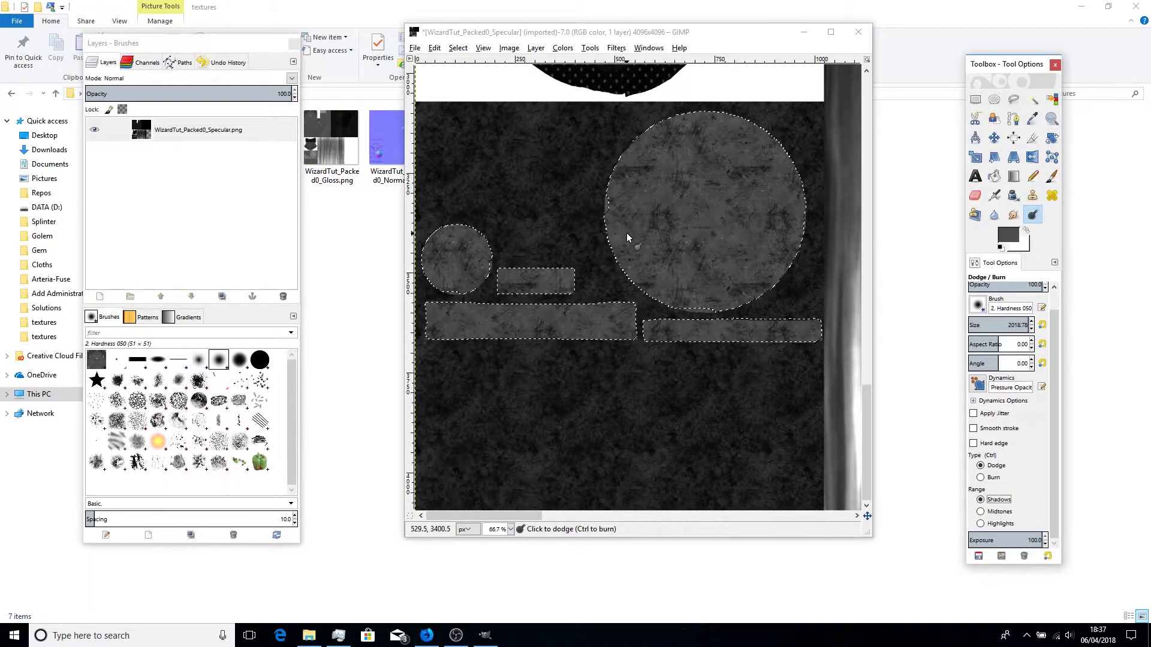
mouse_move(627, 232)
left_mouse_down()
mouse_move(677, 248)
mouse_move(634, 256)
mouse_move(670, 254)
mouse_move(604, 207)
mouse_move(689, 321)
mouse_move(609, 222)
mouse_move(817, 375)
left_mouse_up()
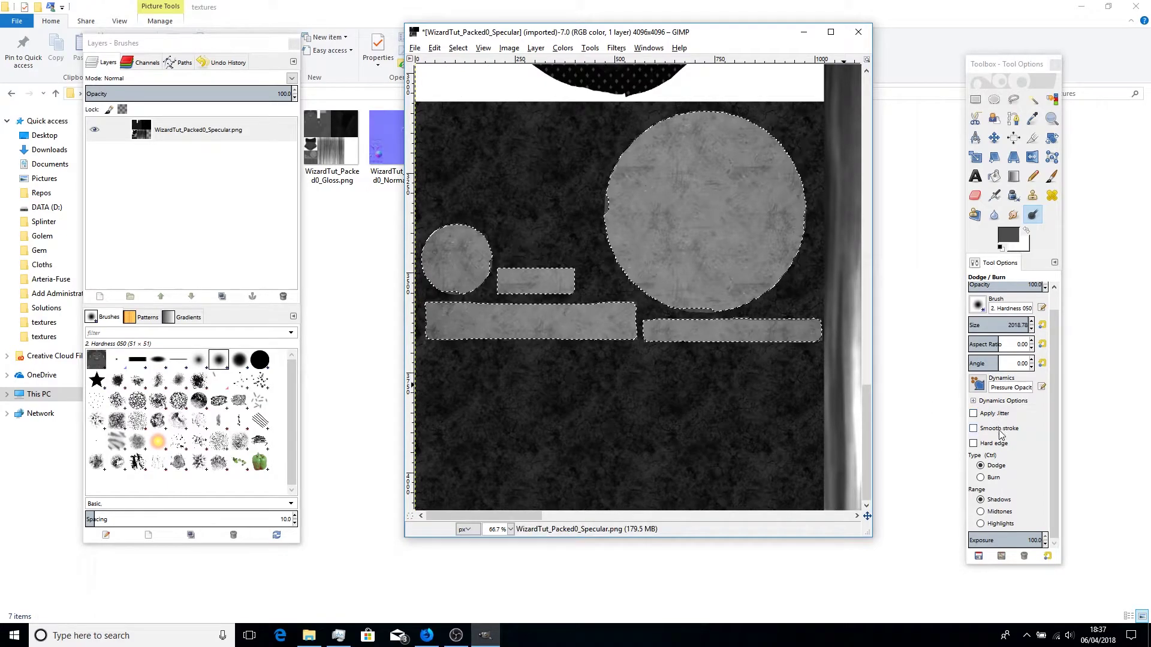
Step: Dodge the selected shapes in the Midtones range and switch the range to Highlights
left_click(981, 511)
mouse_move(597, 264)
left_mouse_down()
mouse_move(606, 274)
mouse_move(608, 262)
left_mouse_up()
left_click(998, 523)
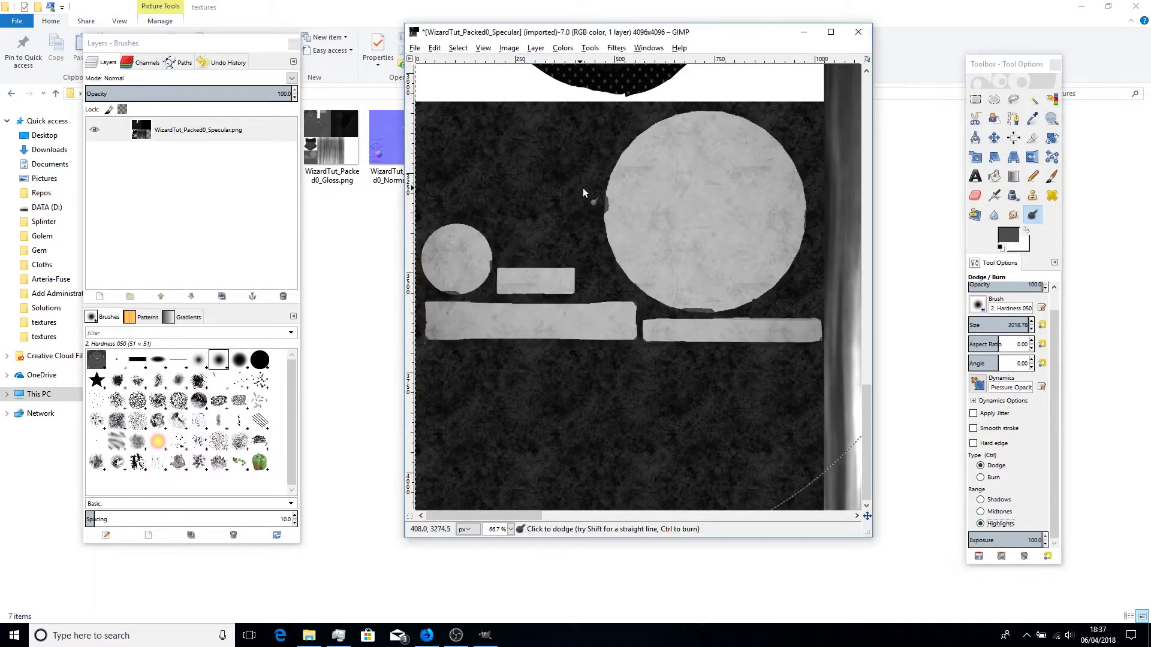
Step: Try several Highlights dodge strokes over the selected shapes and undo them
mouse_move(583, 188)
left_mouse_down()
mouse_move(649, 230)
mouse_move(632, 212)
mouse_move(667, 272)
mouse_move(611, 251)
mouse_move(613, 217)
left_mouse_up()
left_click_drag(662, 266, 628, 251)
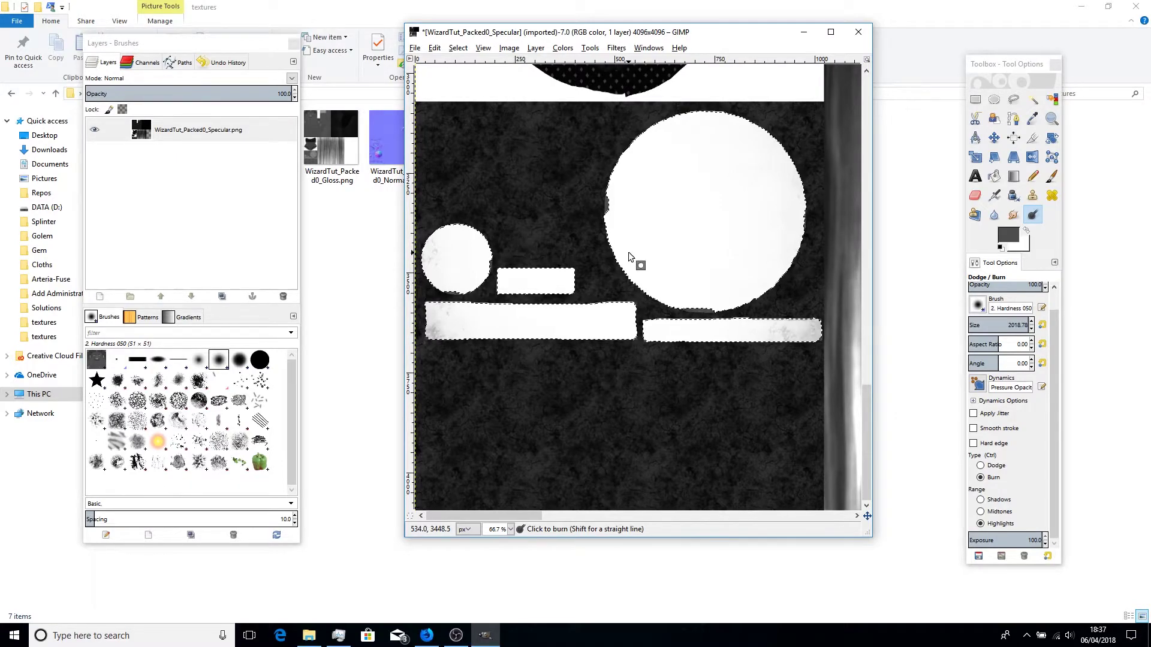
key("ctrl+z")
key("ctrl+z")
key("ctrl+z")
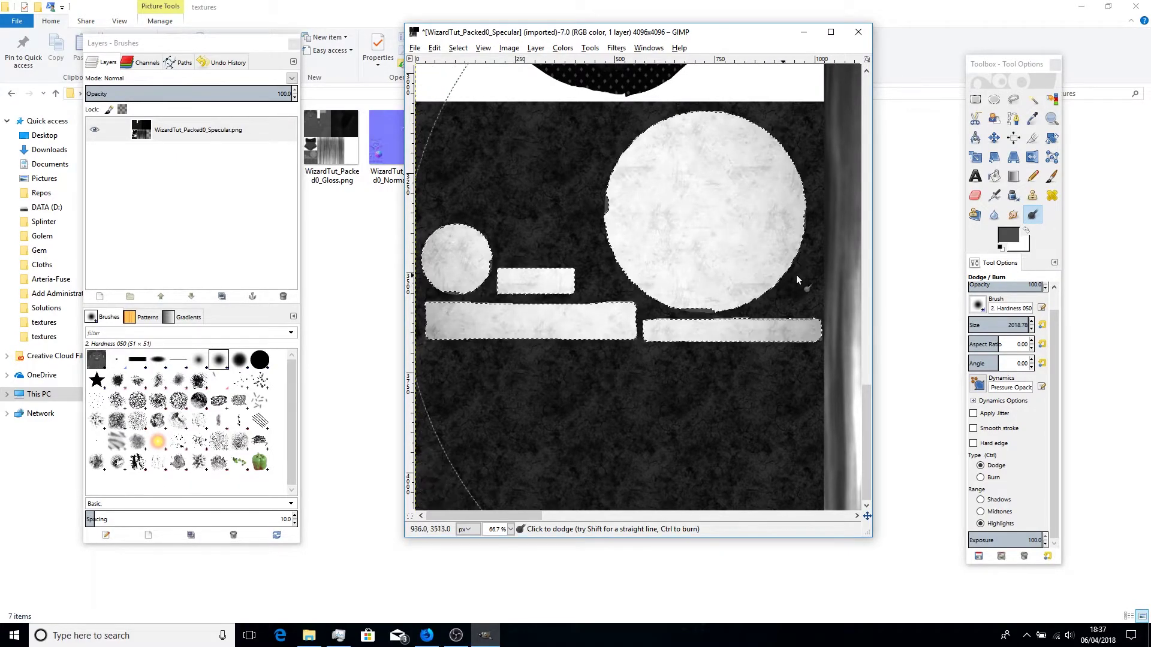
left_click(795, 275)
key("ctrl+z")
key("ctrl+z")
key("ctrl+z")
key("ctrl+z")
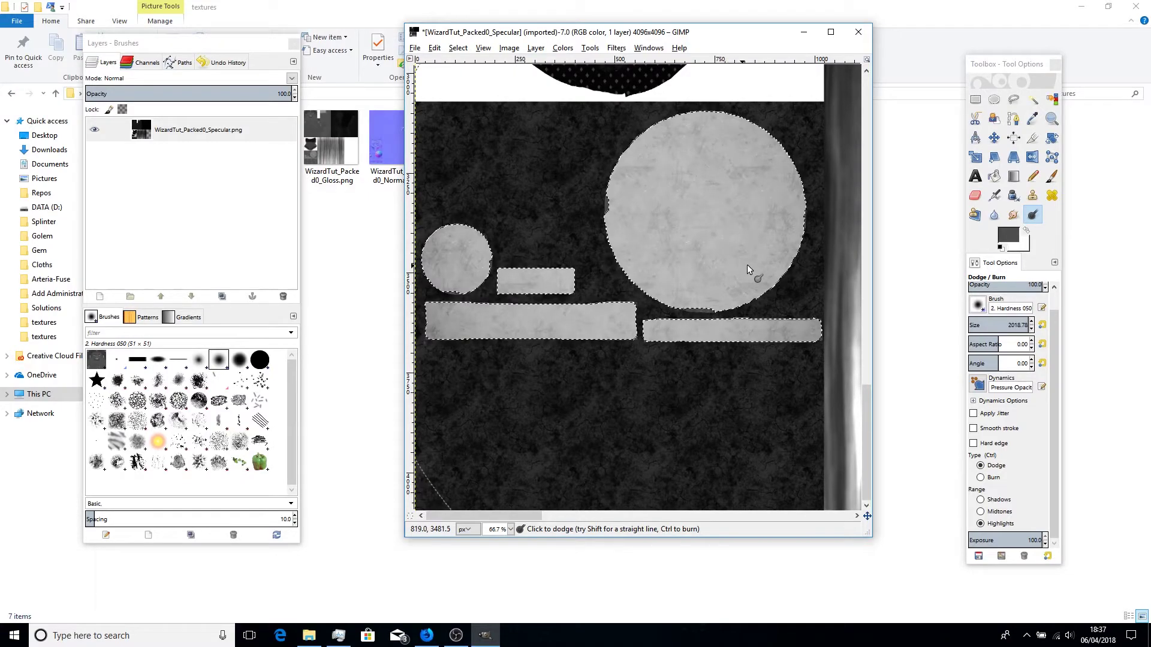
Step: Dodge the large circle and the bars in the Highlights range, undoing the excess brightening
left_click(732, 277)
left_click(603, 242)
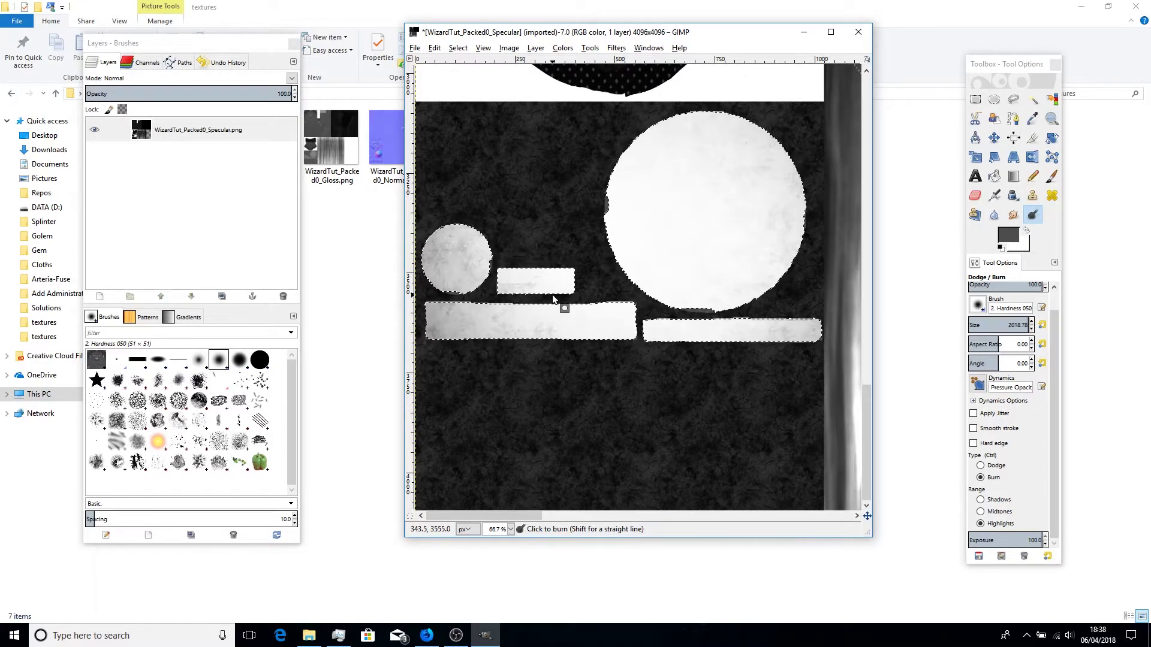
key("ctrl+z")
key("ctrl+z")
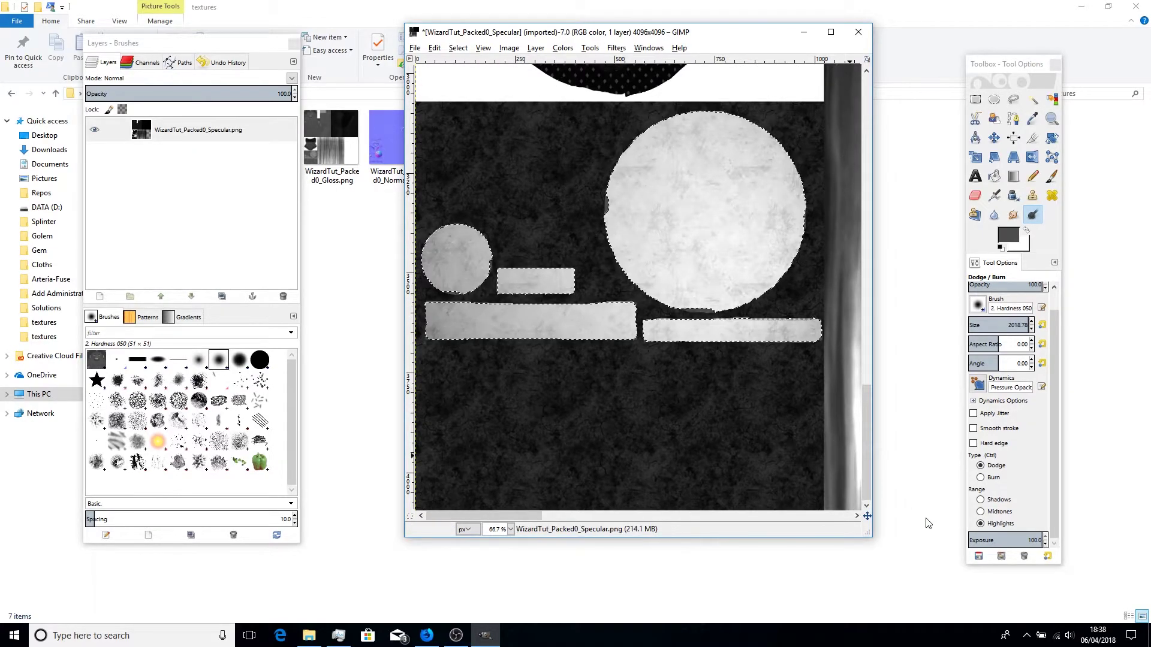
Step: Even out the selected circles and bars with Dodge strokes in the Shadows range, keeping the selection
left_click(981, 500)
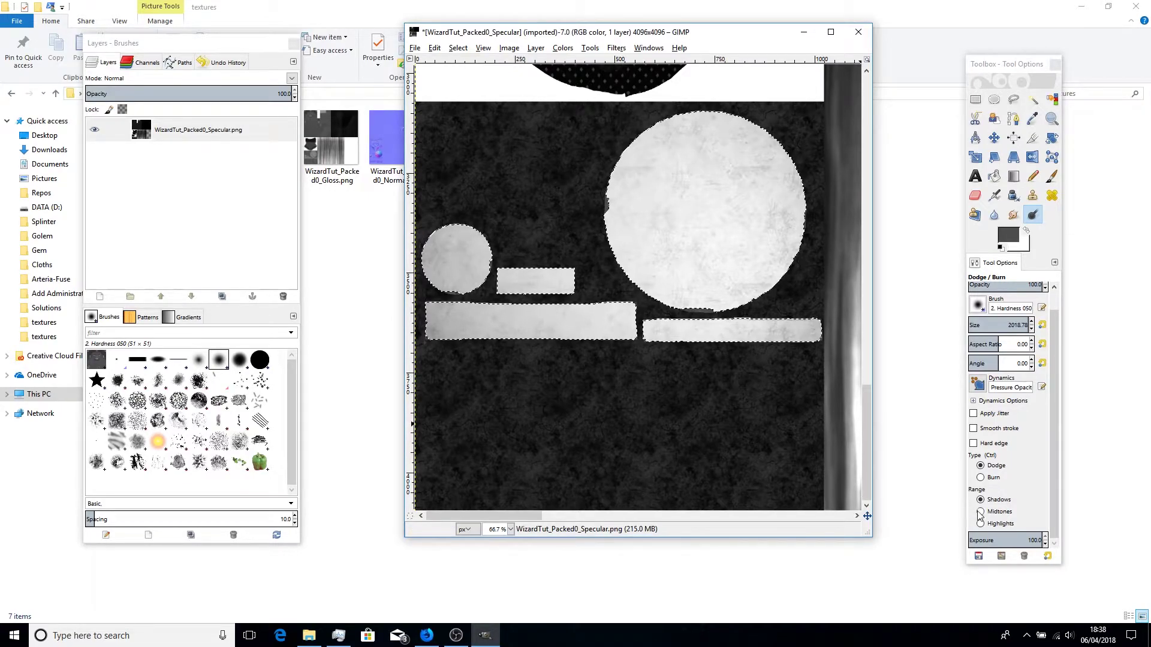
left_click(723, 329, "ctrl")
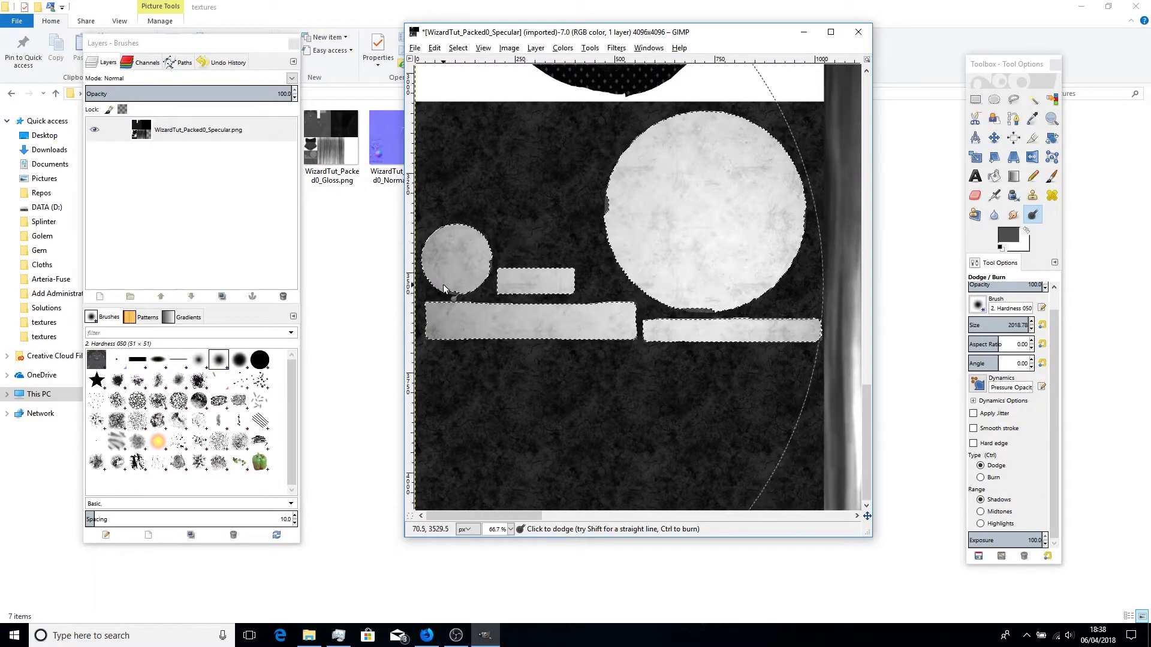
left_click(620, 270)
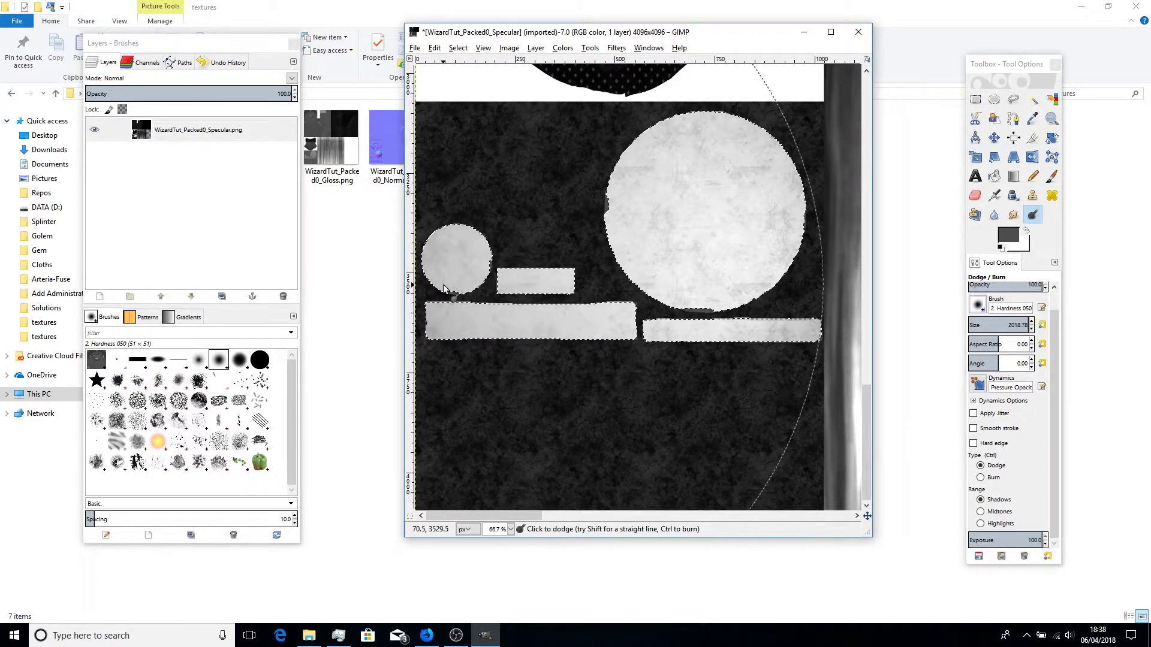
key("ctrl+shift+a")
key("ctrl+z")
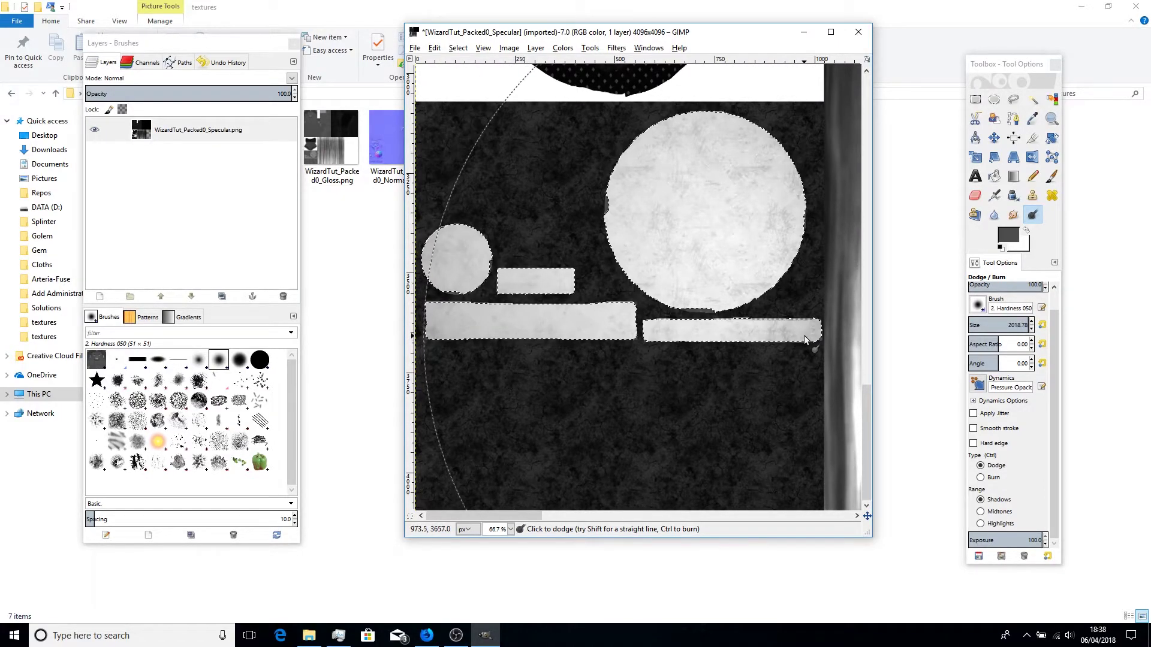
left_click(836, 340)
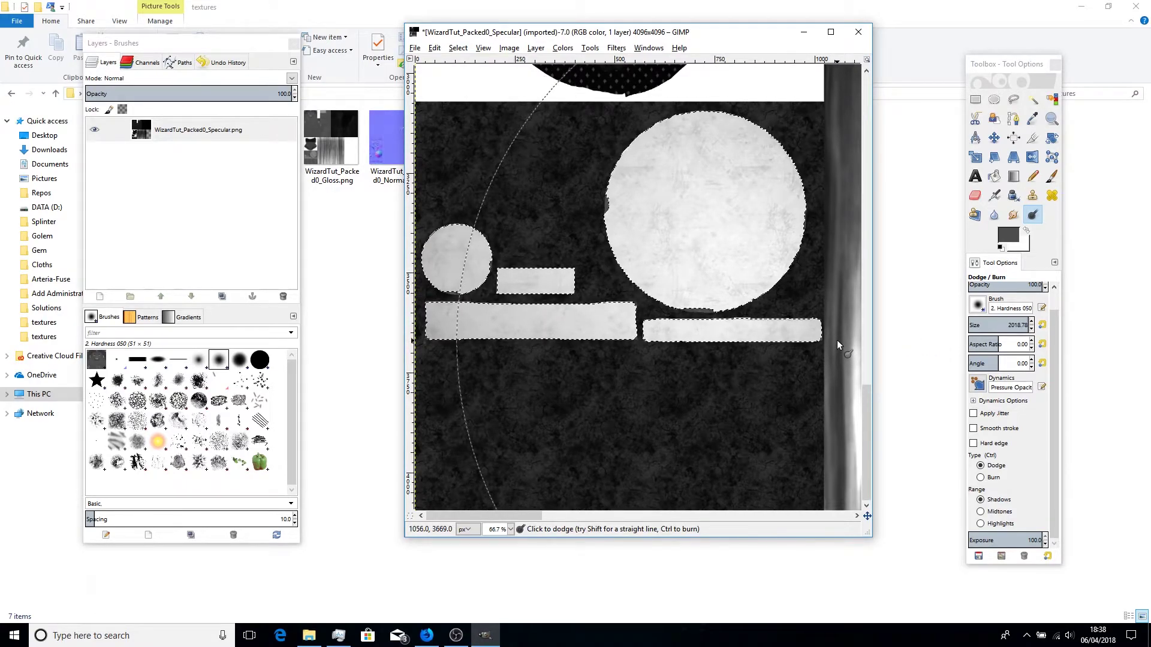
key("ctrl+shift+a")
key("ctrl+z")
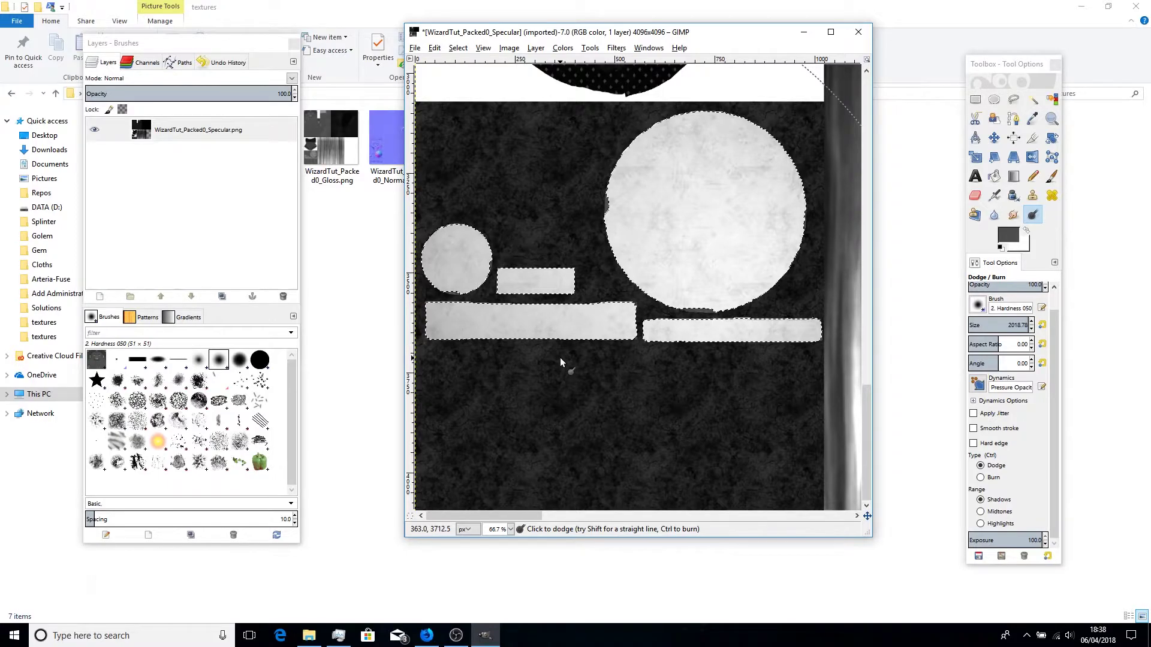
Step: Export the specular map as WizardTut_Packed0_spec.tif with no compression and color values from transparent pixels saved
left_click(415, 48)
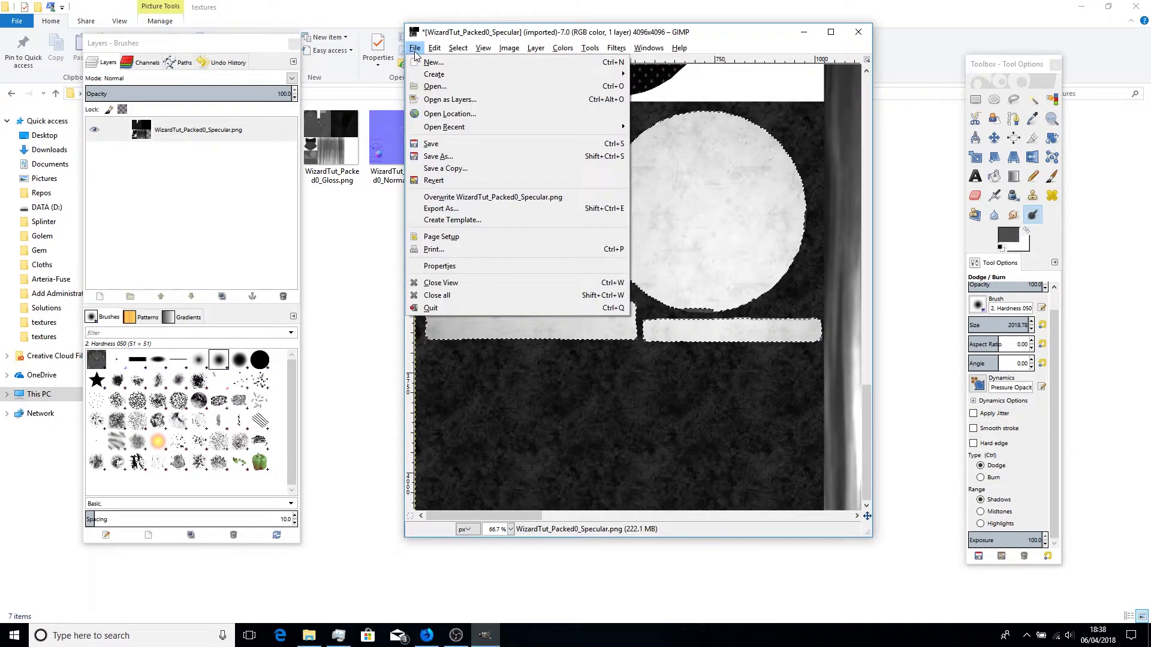
left_click(443, 210)
left_click_drag(357, 70, 288, 70)
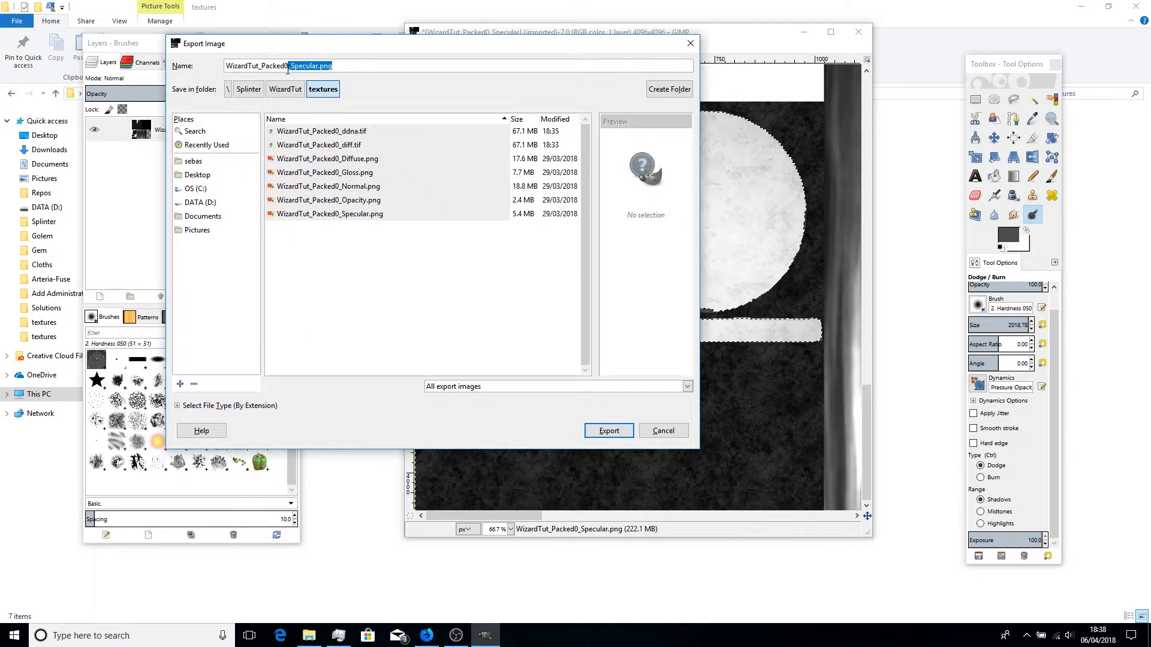
key("BackSpace")
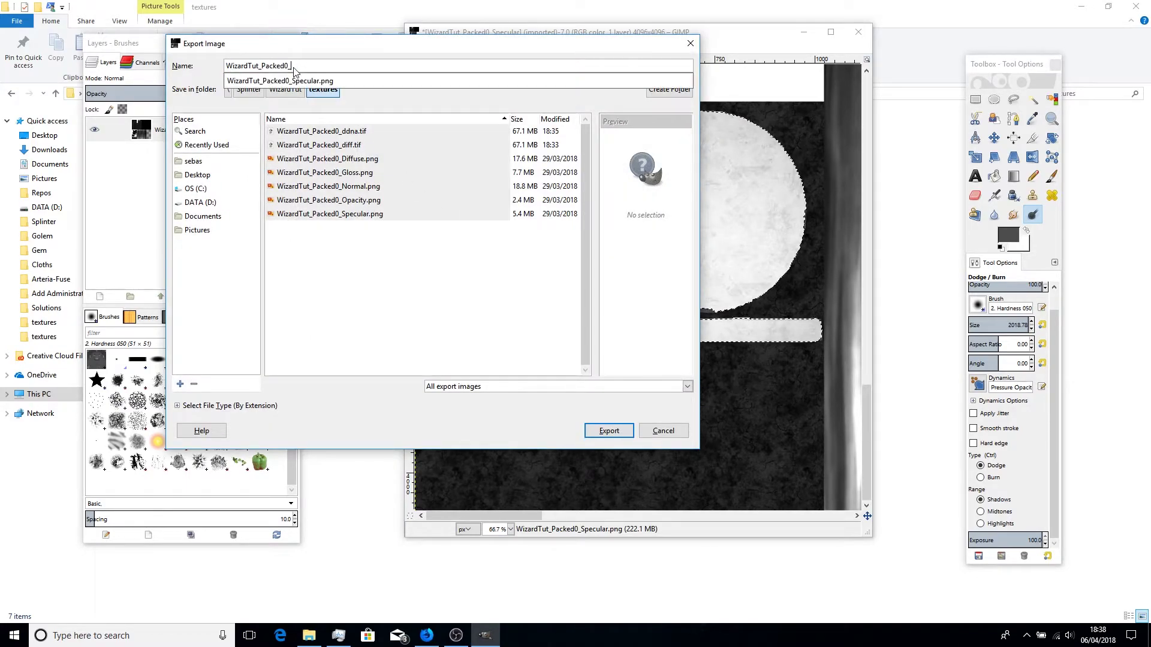
type("spec.tif")
left_click(606, 431)
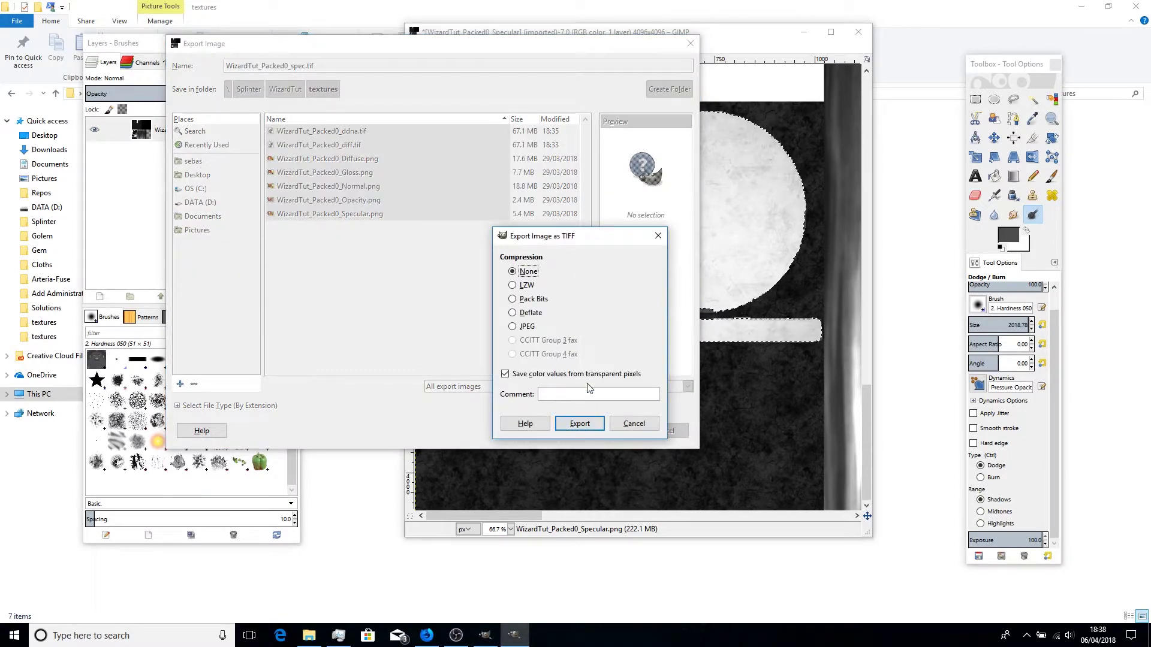
left_click(596, 424)
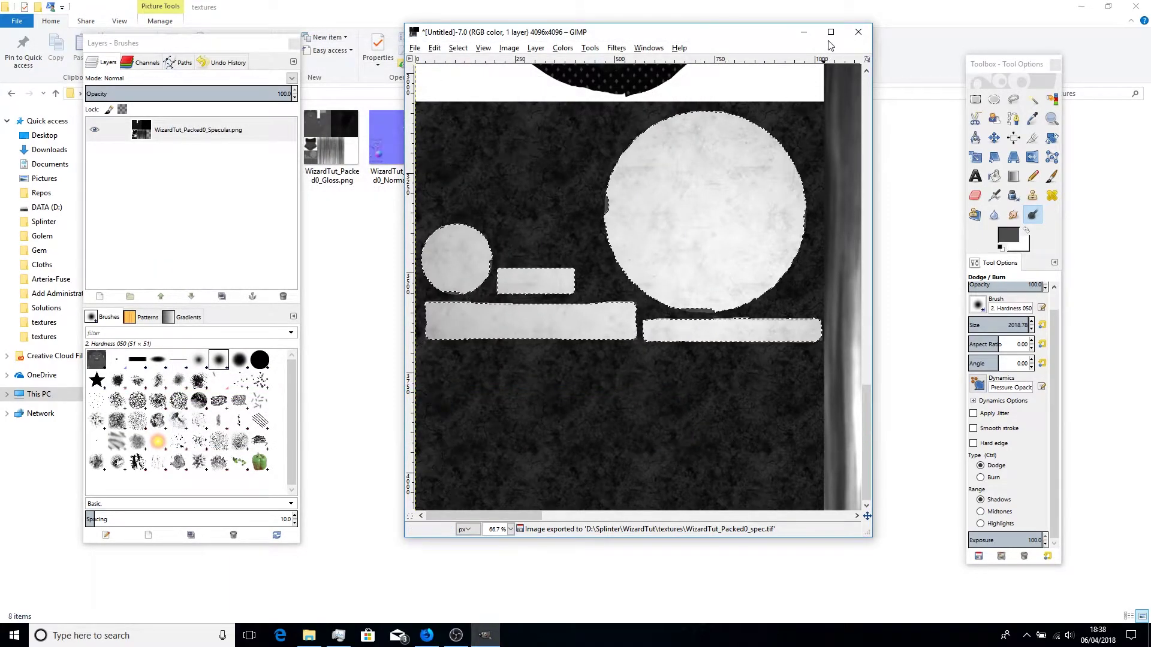
Step: Deselect everything to inspect the edges of the brightened shapes, and restore the selection
key("ctrl+shift+a")
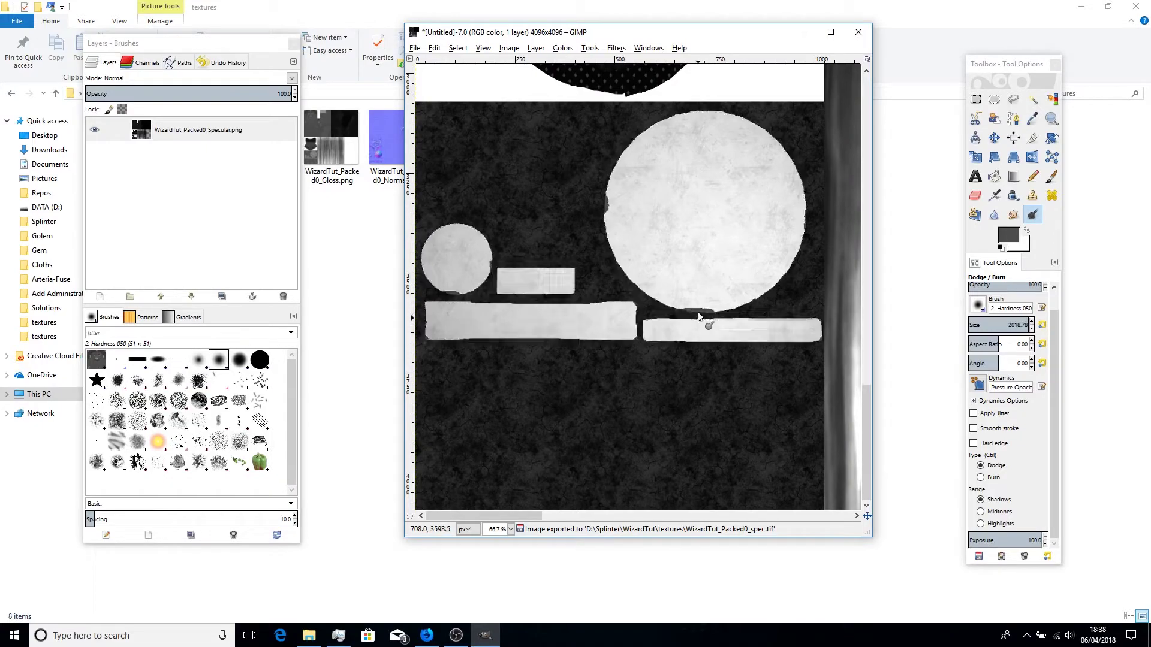
key("ctrl+z")
key("ctrl+shift+a")
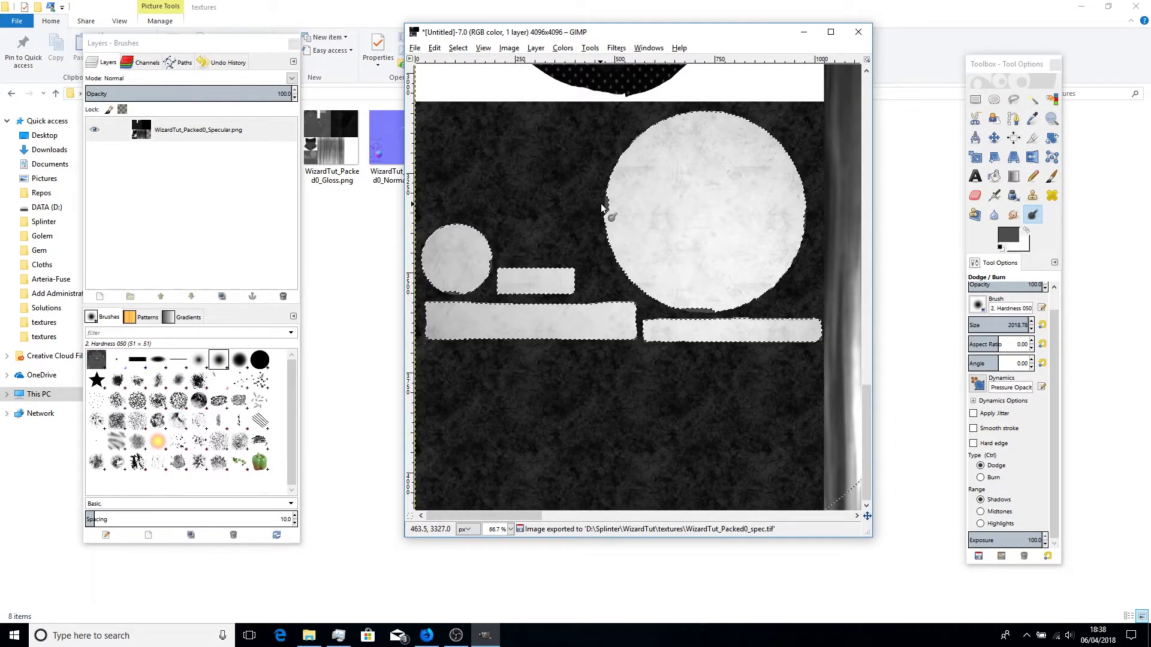
key("ctrl+z")
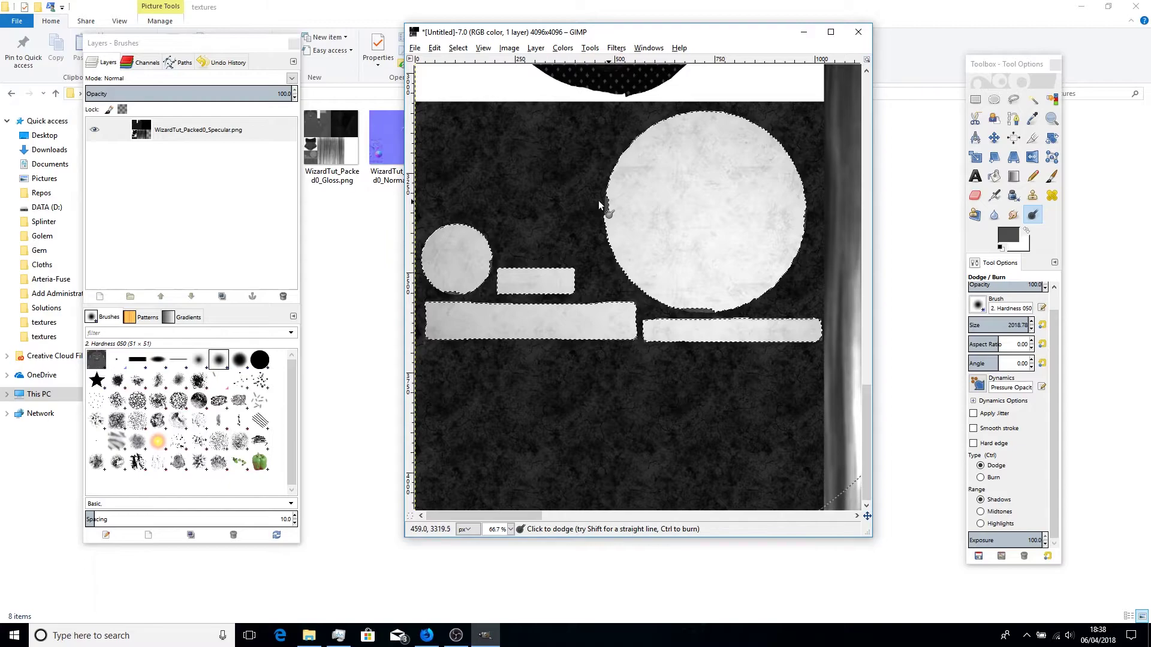
Step: Close the specular image, discarding its unsaved changes, and close GIMP
left_click(859, 32)
left_click(662, 364)
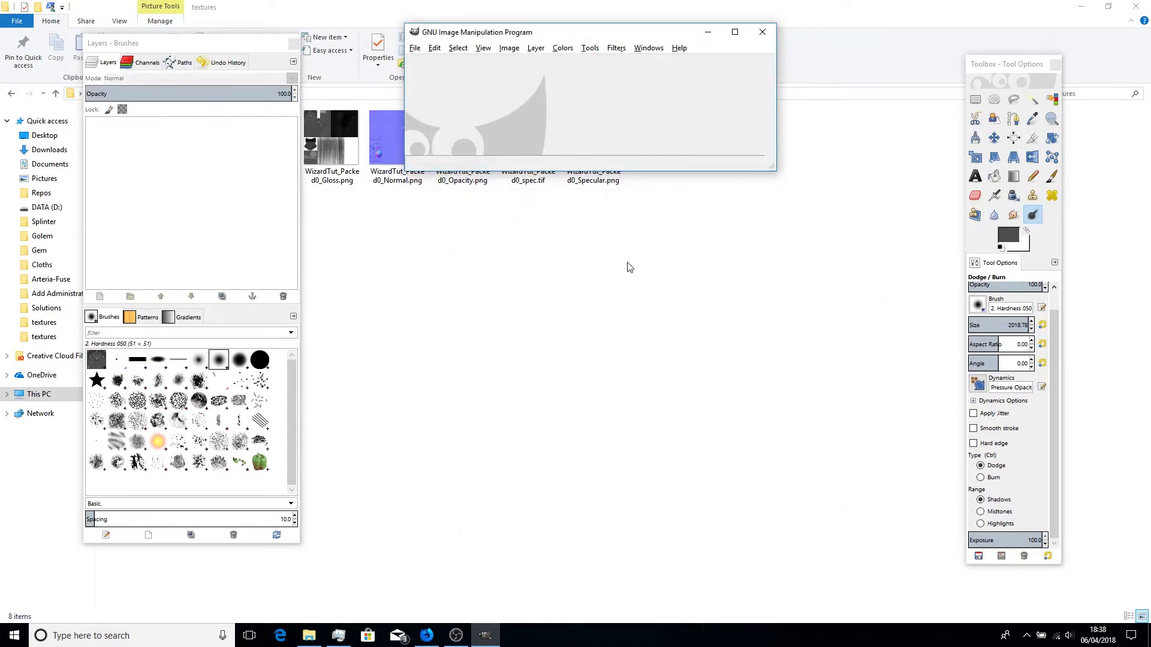
left_click(761, 32)
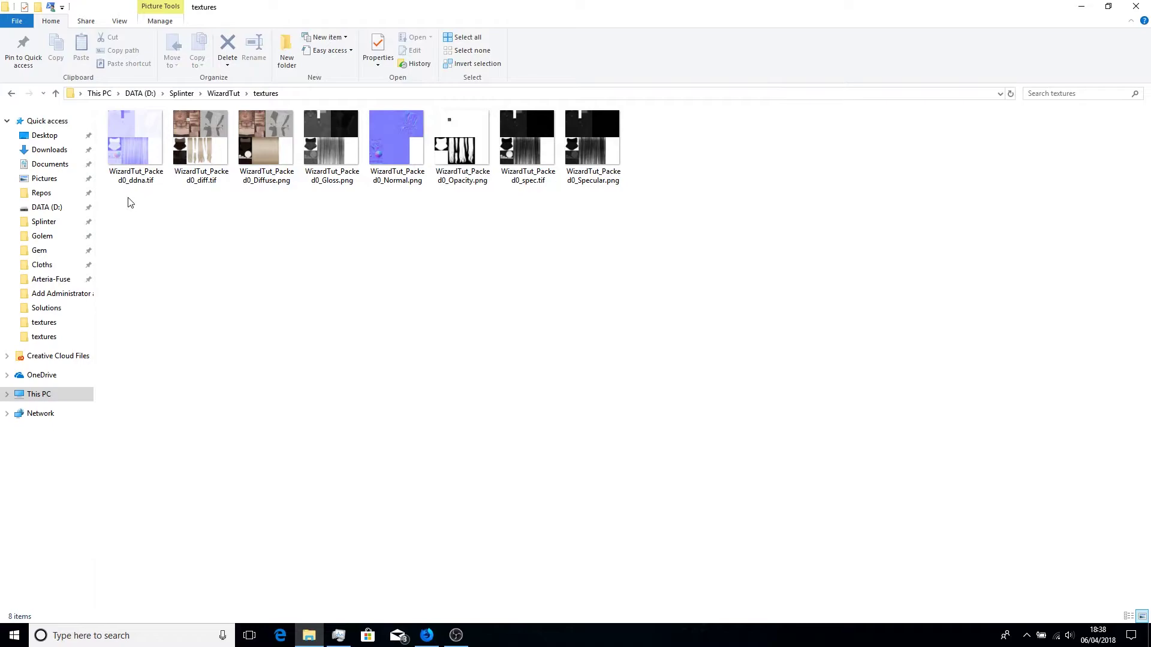
Step: Review the exported WizardTut_Packed0_ddna.tif, WizardTut_Packed0_diff.tif and WizardTut_Packed0_spec.tif files in the textures folder
left_click_drag(118, 209, 209, 117)
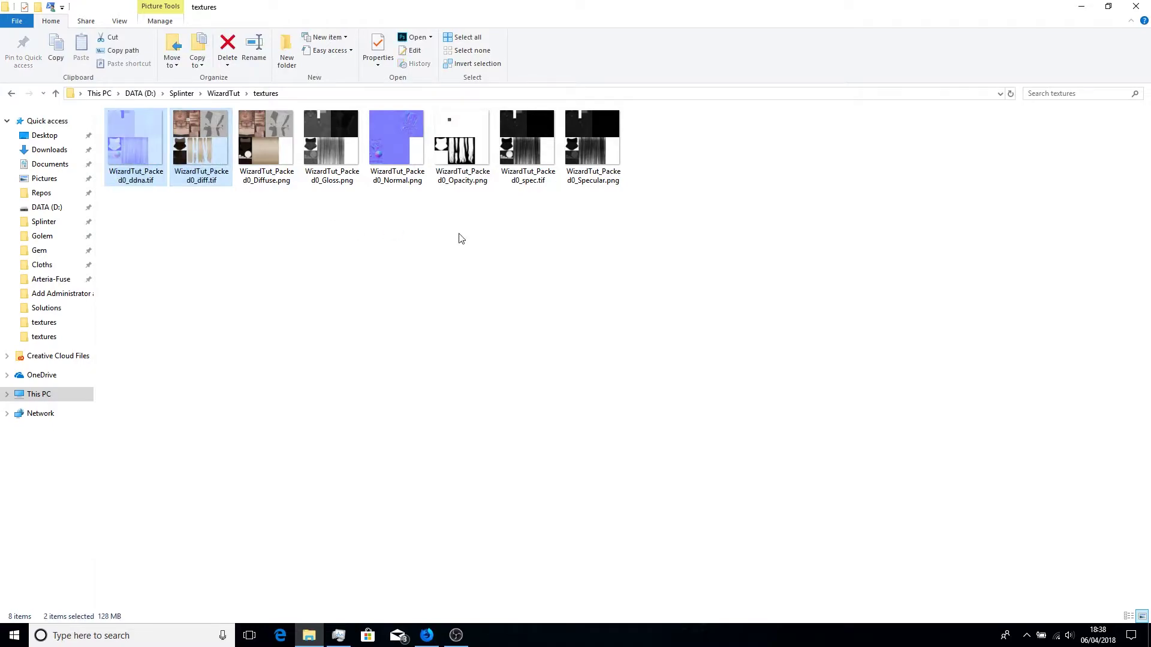
left_click(526, 178, "shift")
left_click(526, 178)
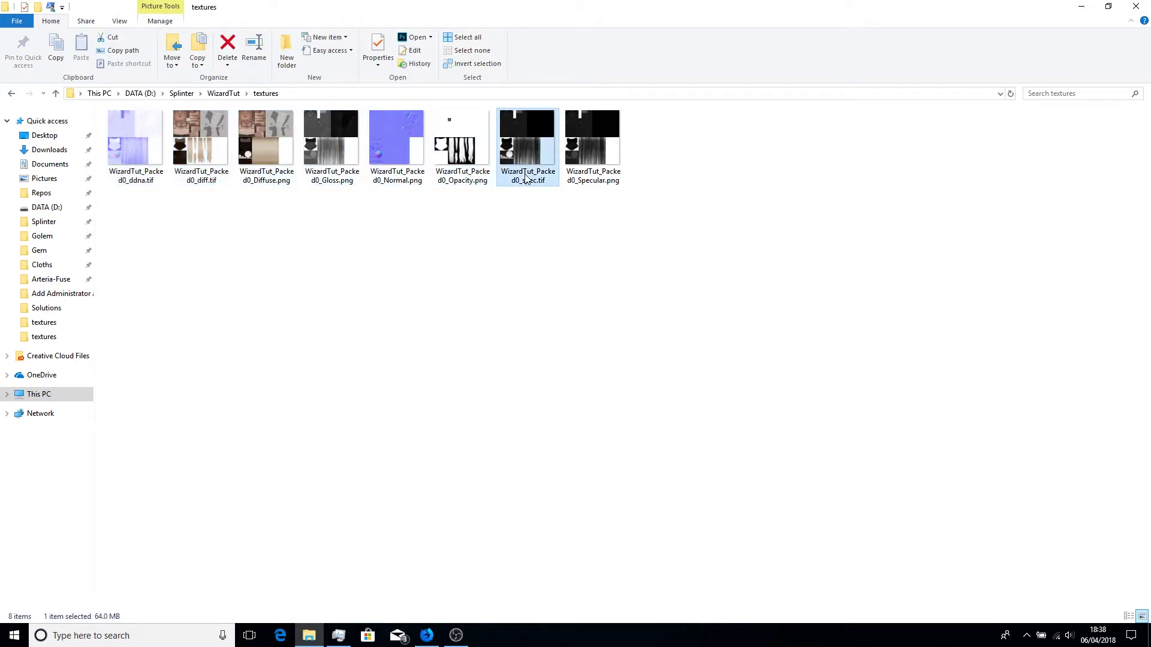
Step: Copy WizardTut_Packed0_ddna.tif, WizardTut_Packed0_diff.tif and WizardTut_Packed0_spec.tif into the Splinter project's Gem\Assets\characters\WizardTut\textures folder
left_click_drag(134, 197, 227, 162, "ctrl")
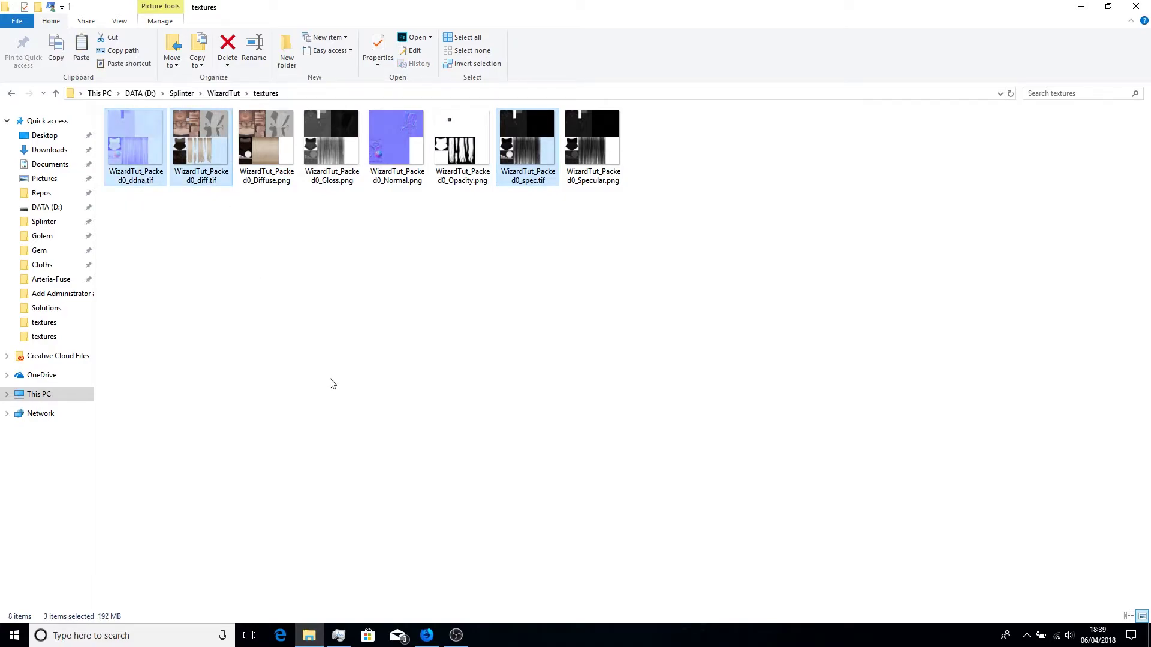
left_click(41, 251)
double_click(167, 131)
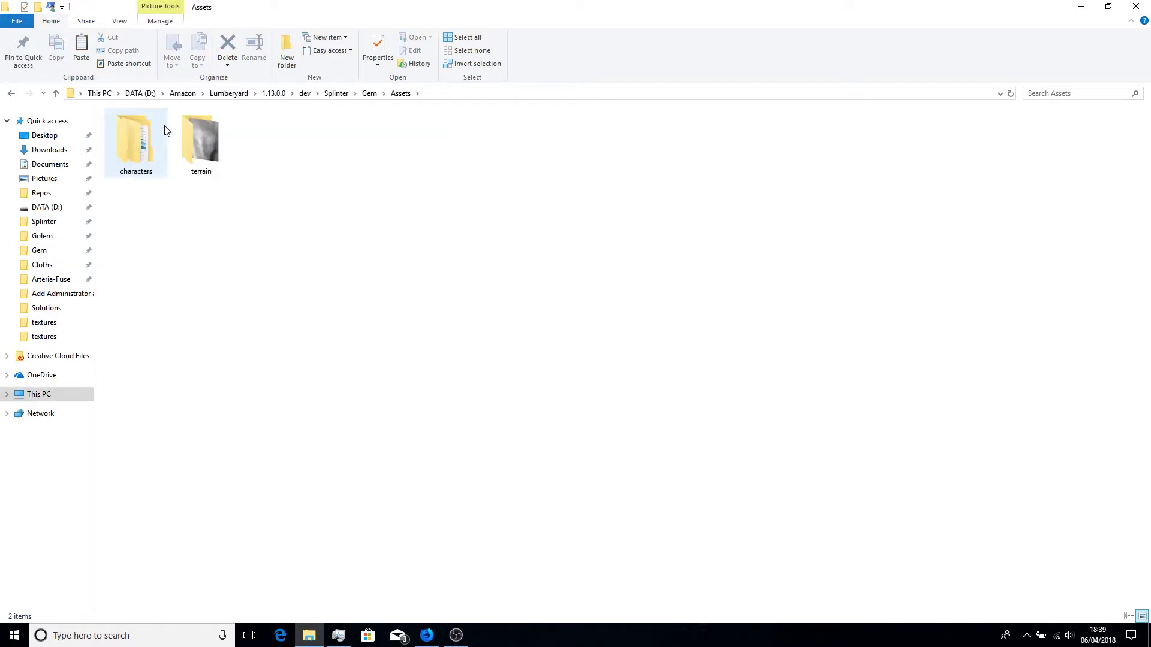
left_click(166, 160)
double_click(166, 159)
double_click(169, 144)
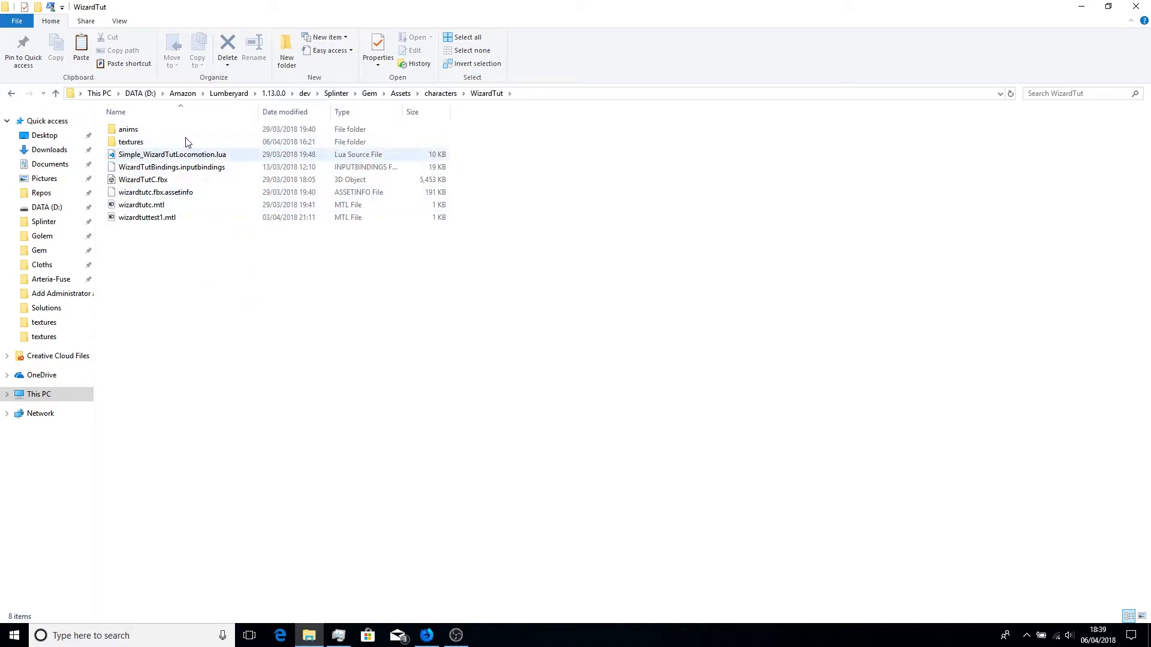
double_click(146, 144)
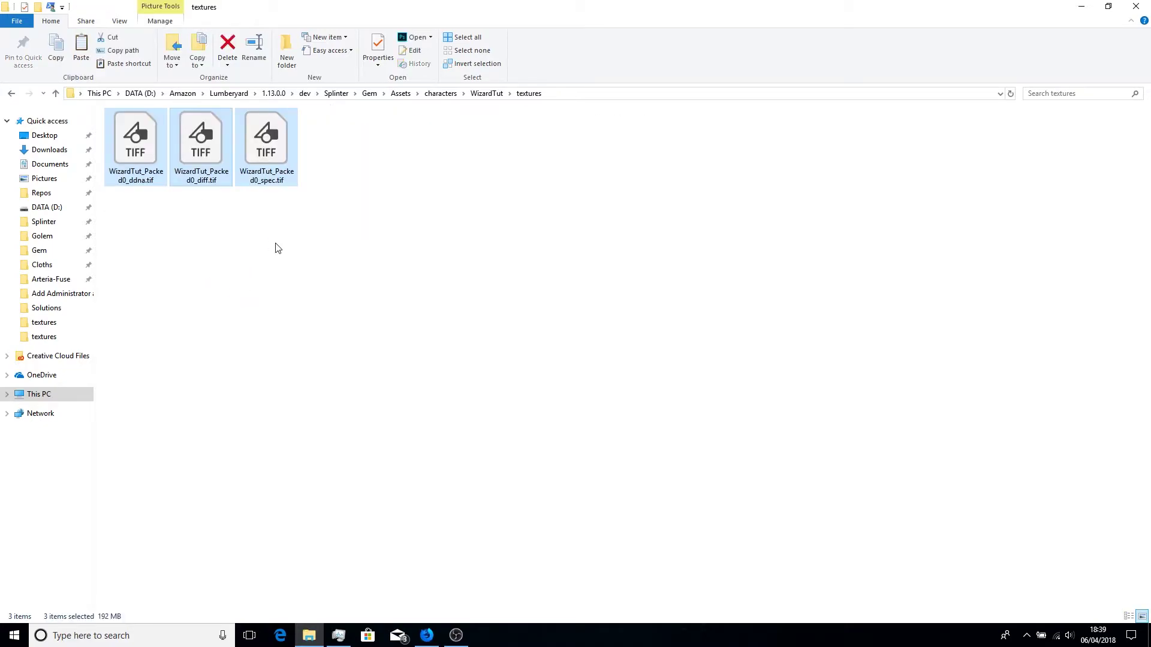
left_click(149, 153)
right_click(149, 154)
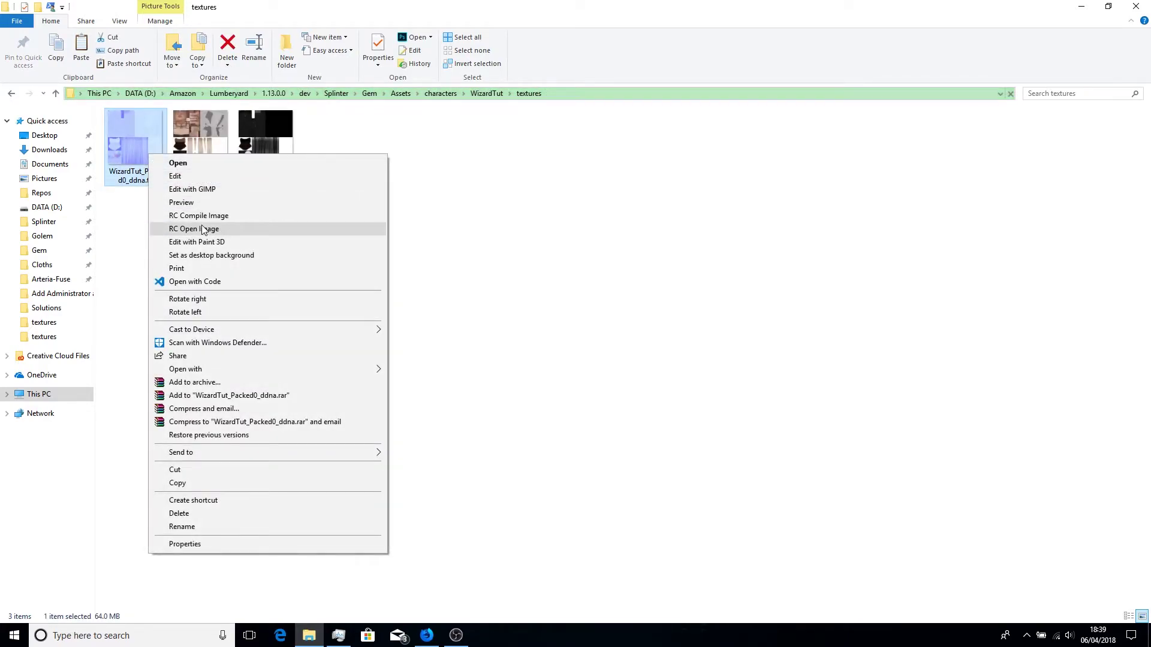
left_click(605, 244)
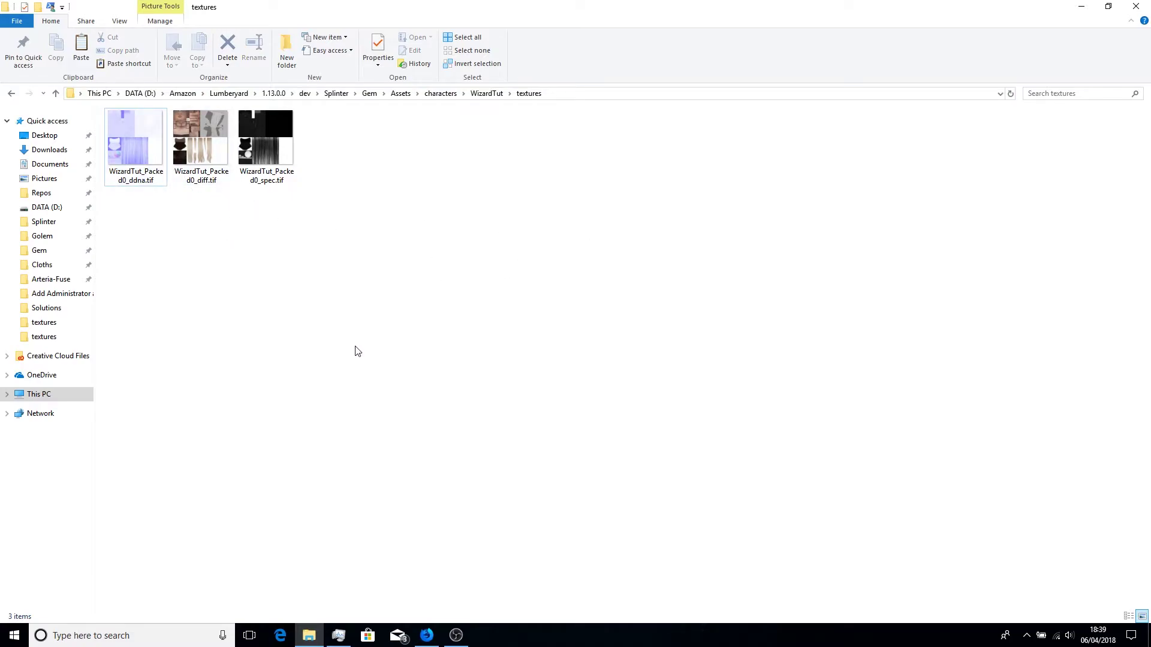
right_click(156, 159)
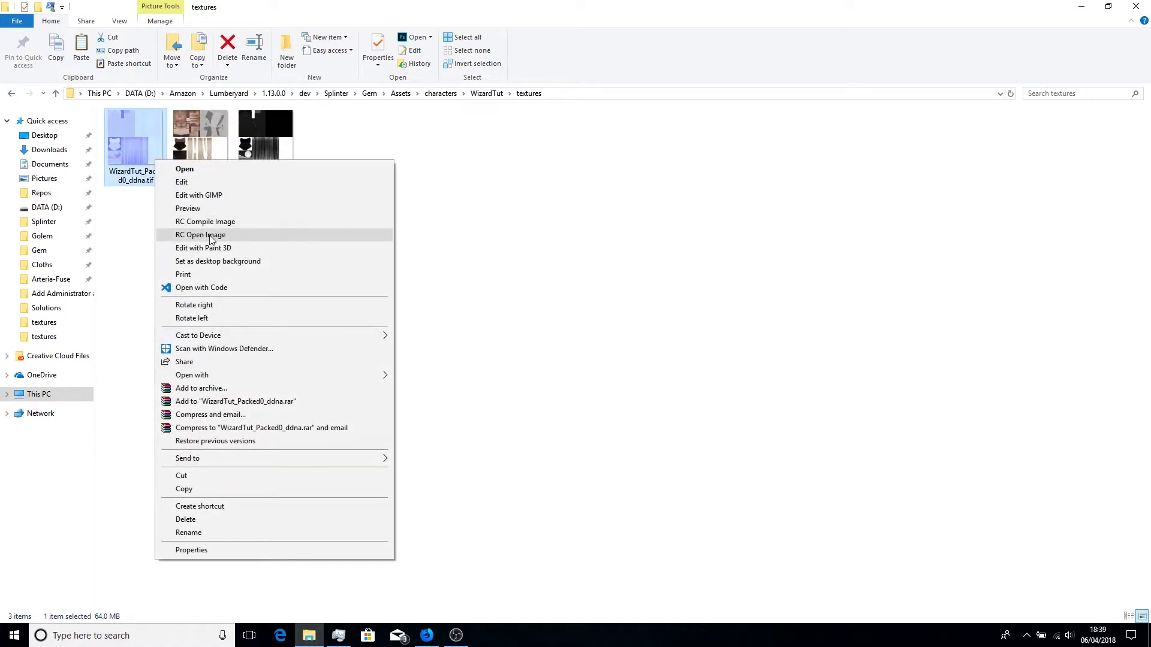
left_click(634, 283)
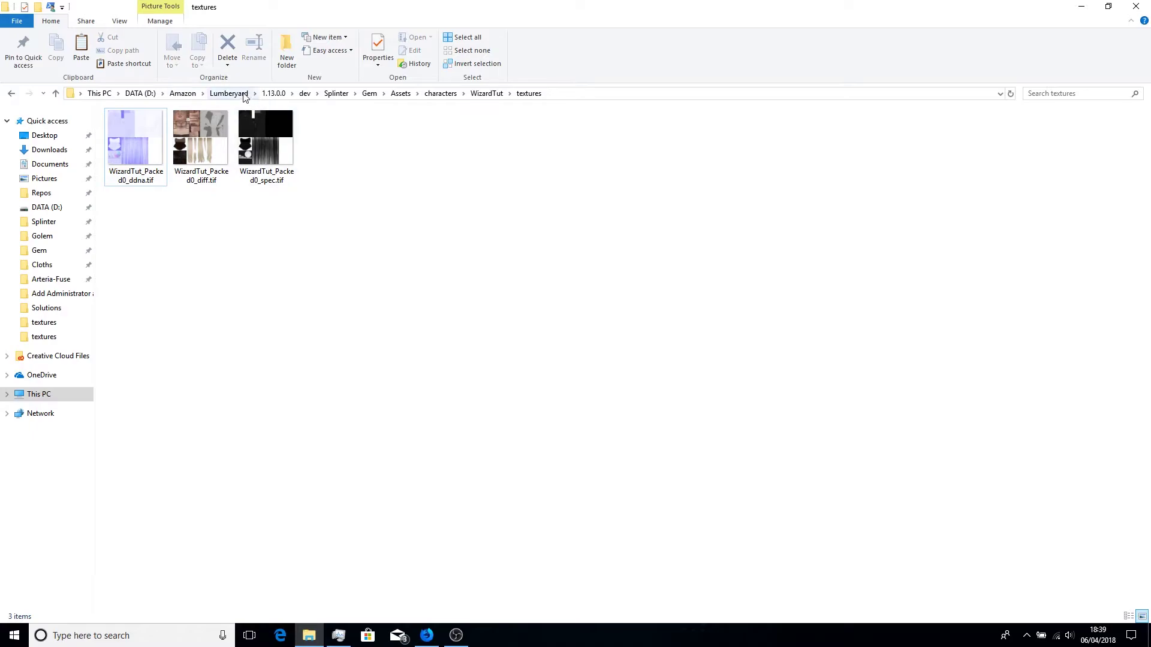
Step: Create a desktop shortcut to rc.exe from Lumberyard's dev\Bin64vc140\rc folder
left_click(305, 94)
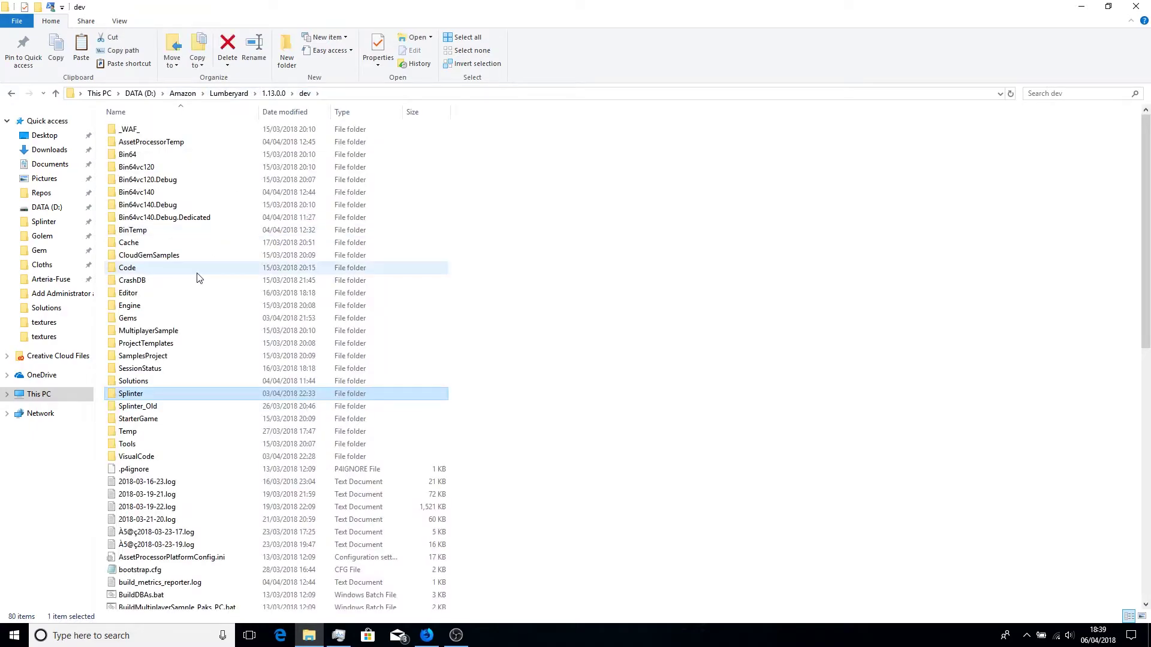
double_click(160, 195)
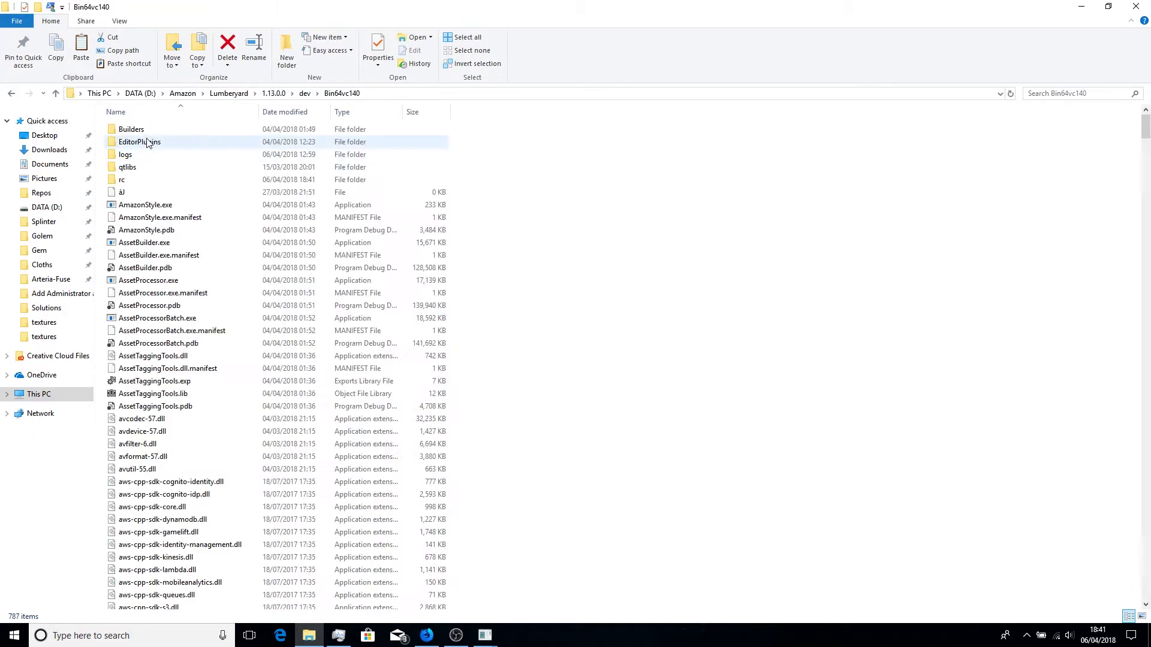
double_click(132, 180)
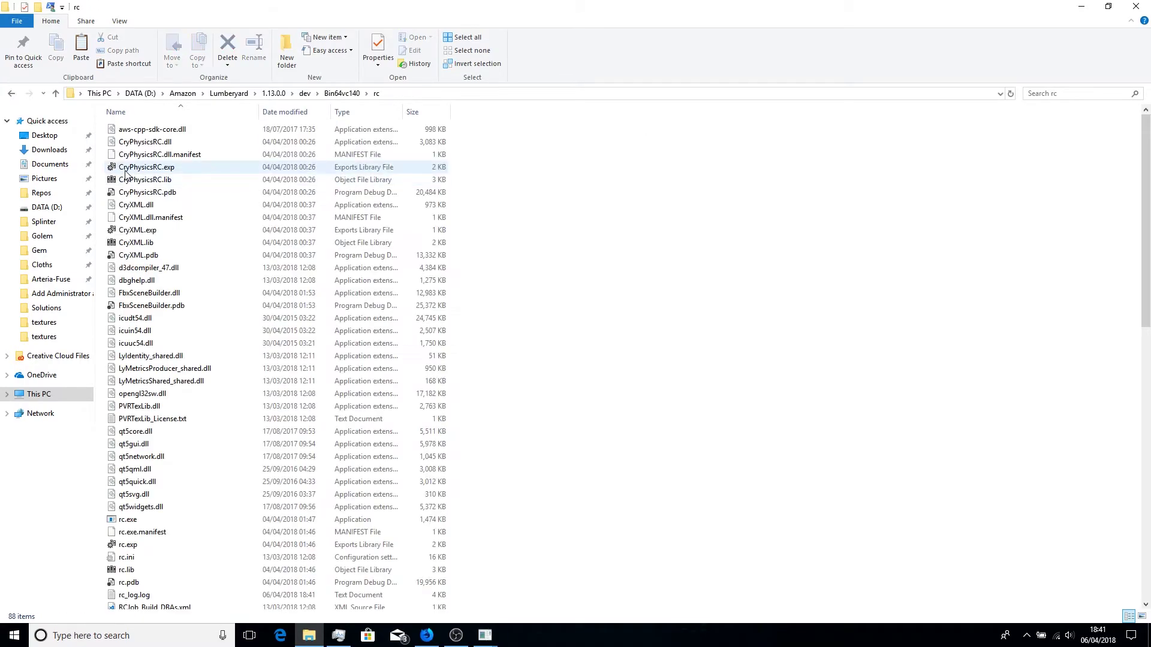
scroll(201, 264, "down", 6)
scroll(199, 264, "down", 2)
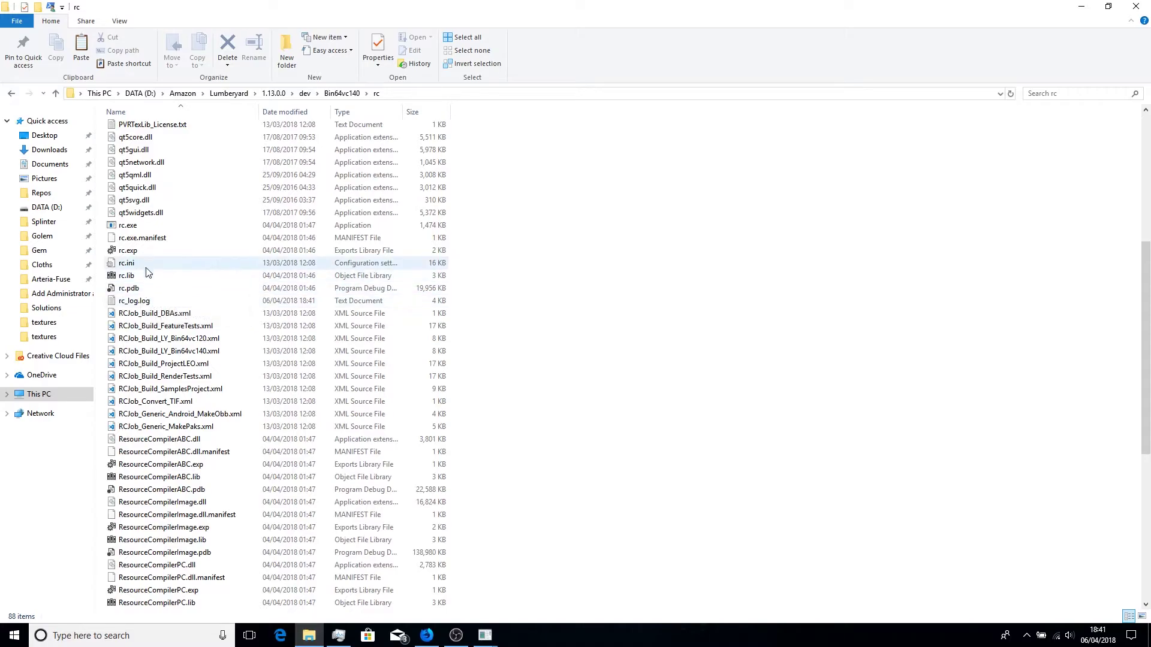
left_click(144, 226)
right_click(143, 226)
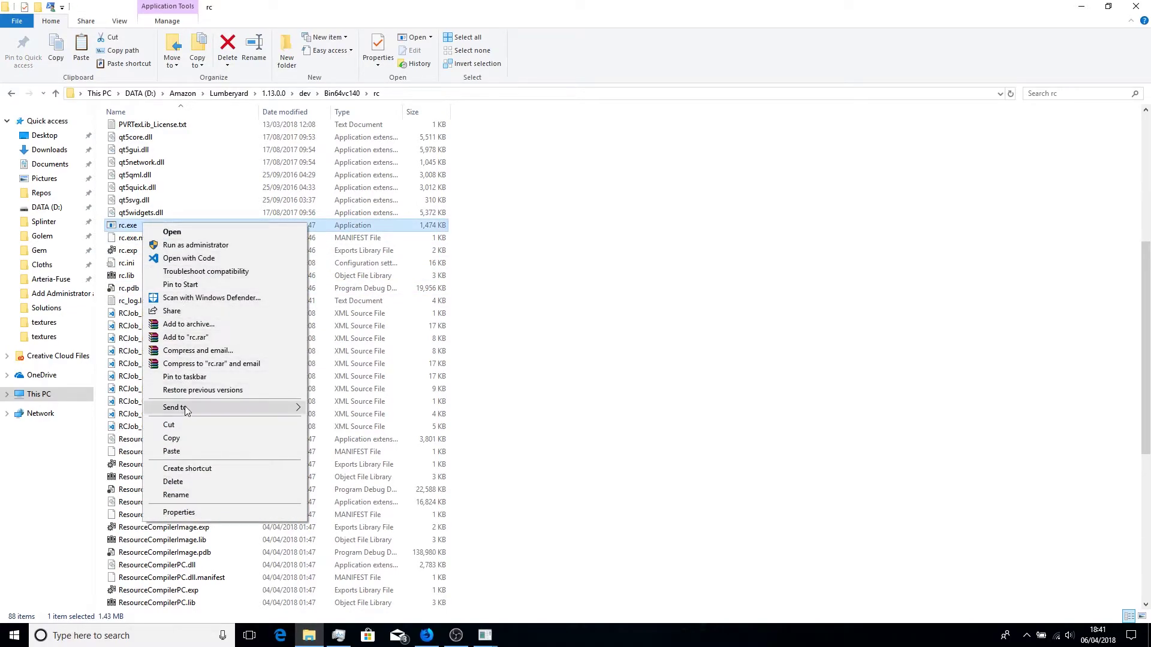
mouse_move(214, 409)
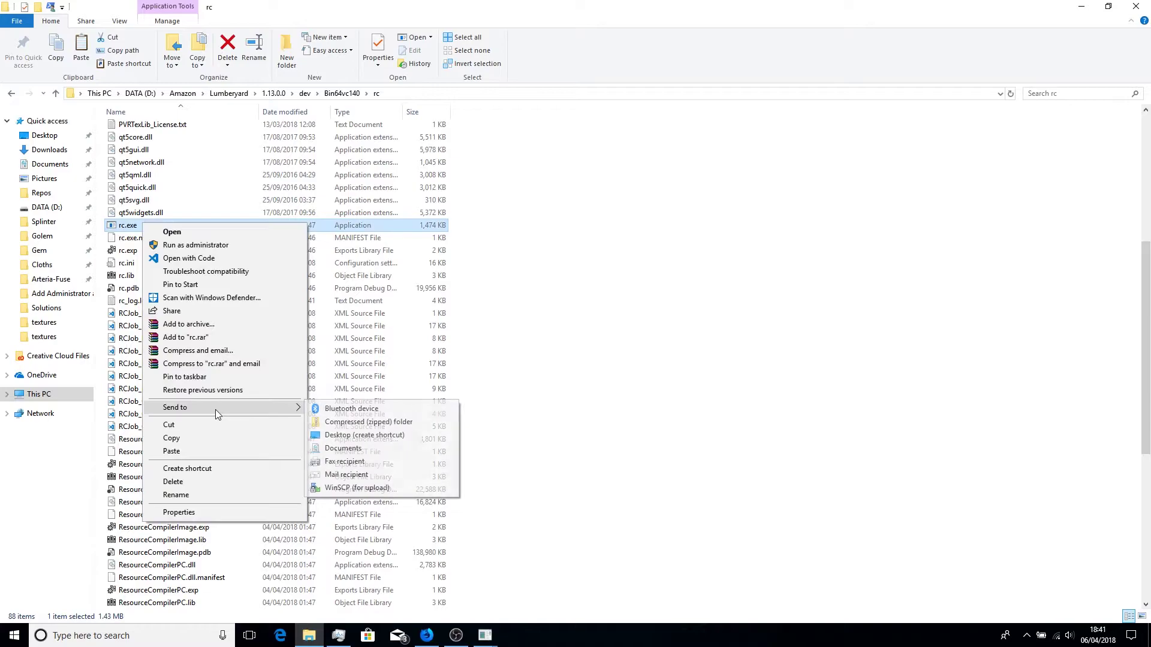
left_click(343, 436)
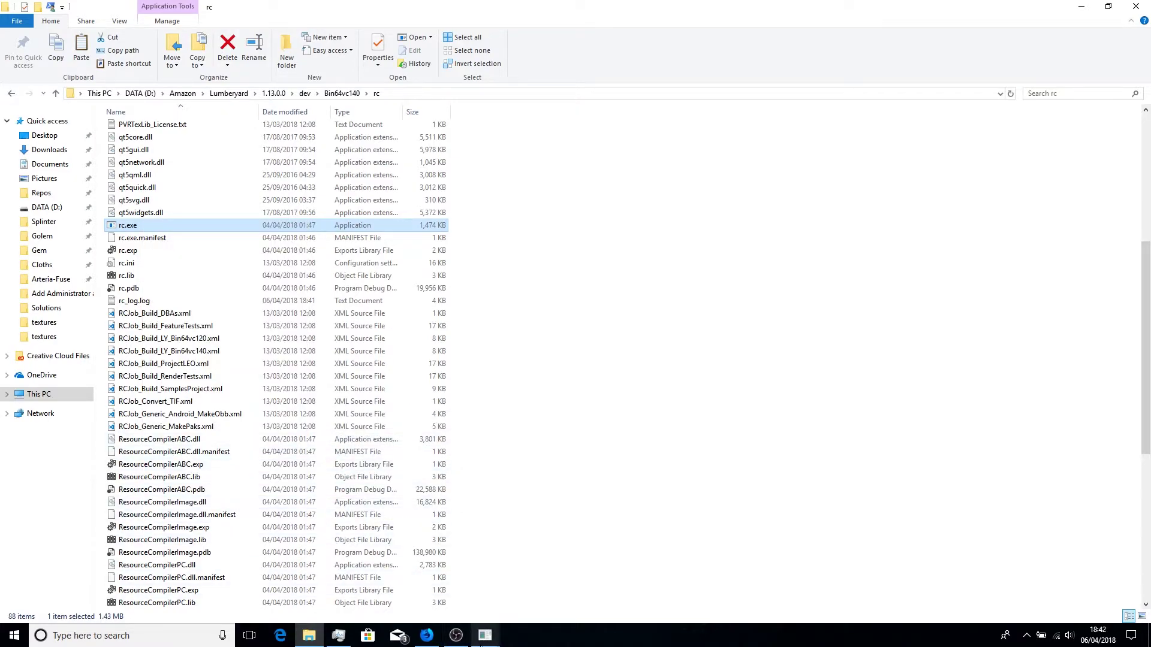
Step: Cancel the open resource compiler dialog for WizardTut_Packed0_ddna.tif and show the desktop
mouse_move(482, 638)
left_click(538, 599)
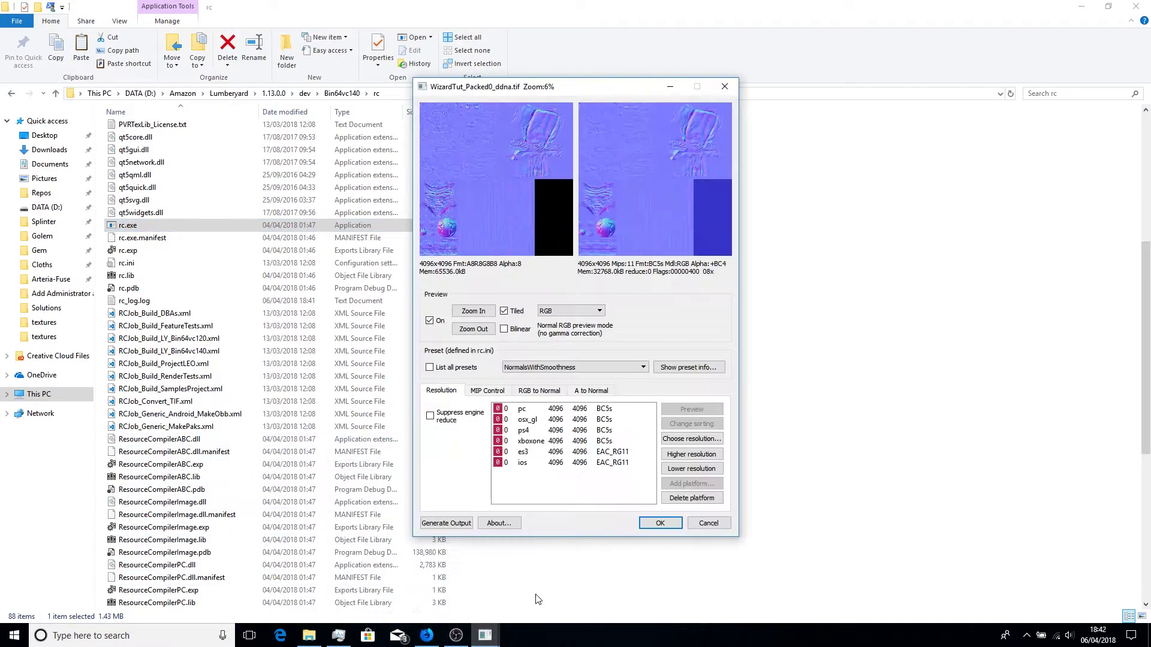
left_click(708, 523)
left_click(1149, 636)
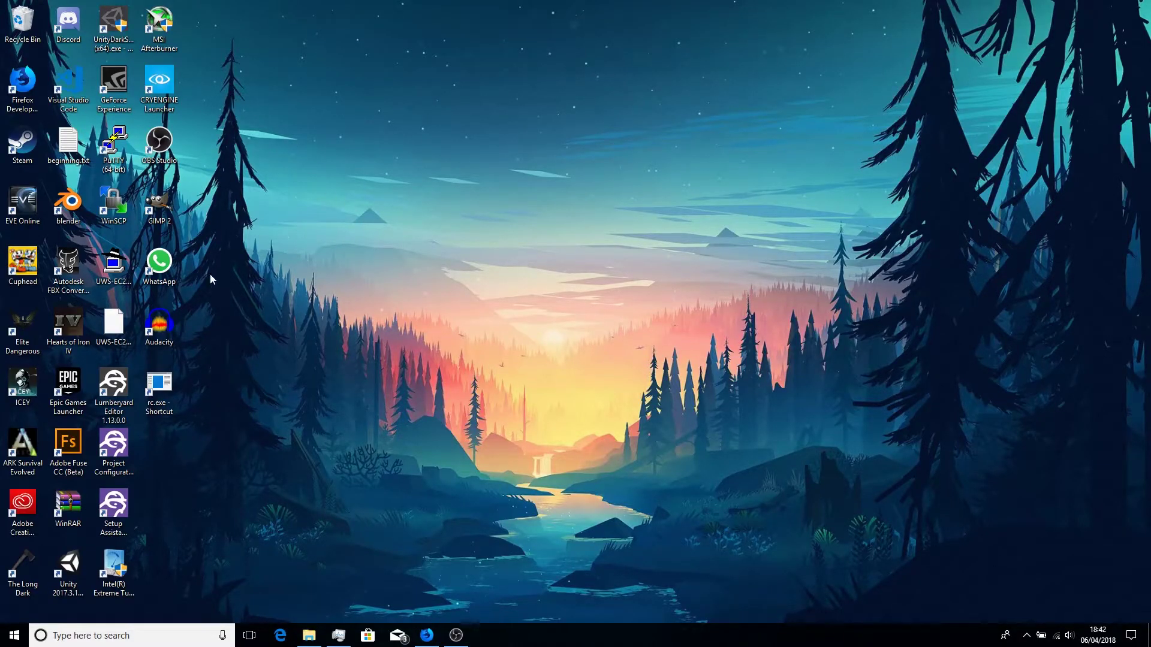
Step: Append the parameter /userdialog=1 to the target of the rc.exe desktop shortcut and save its properties
right_click(168, 393)
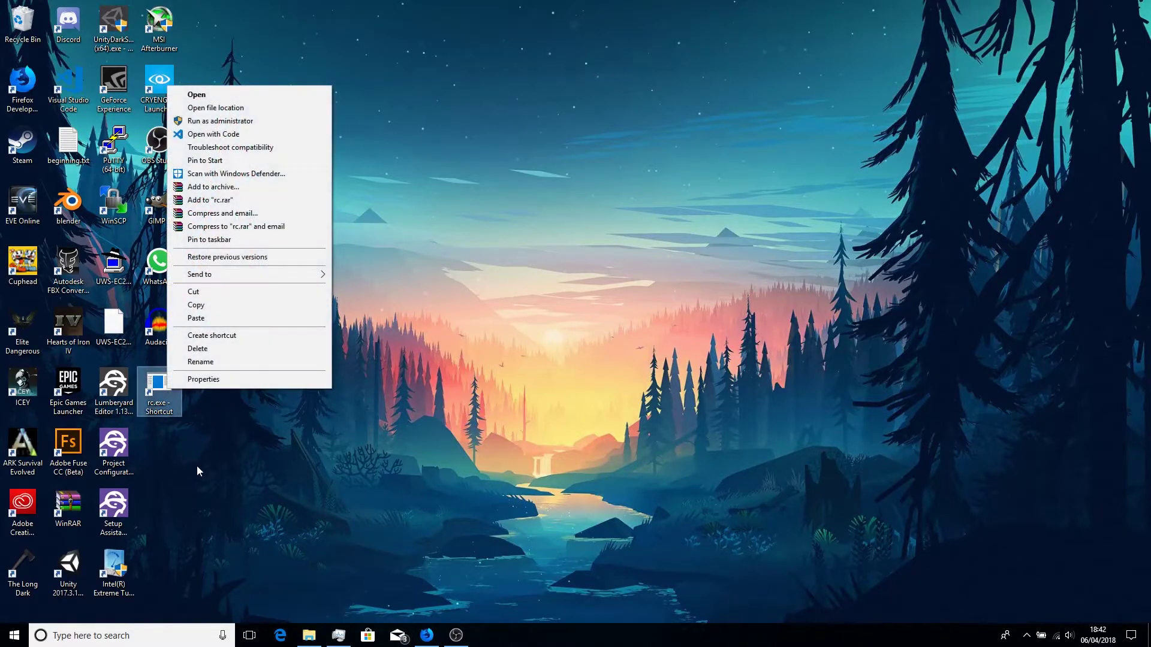
left_click(207, 380)
left_click(343, 408)
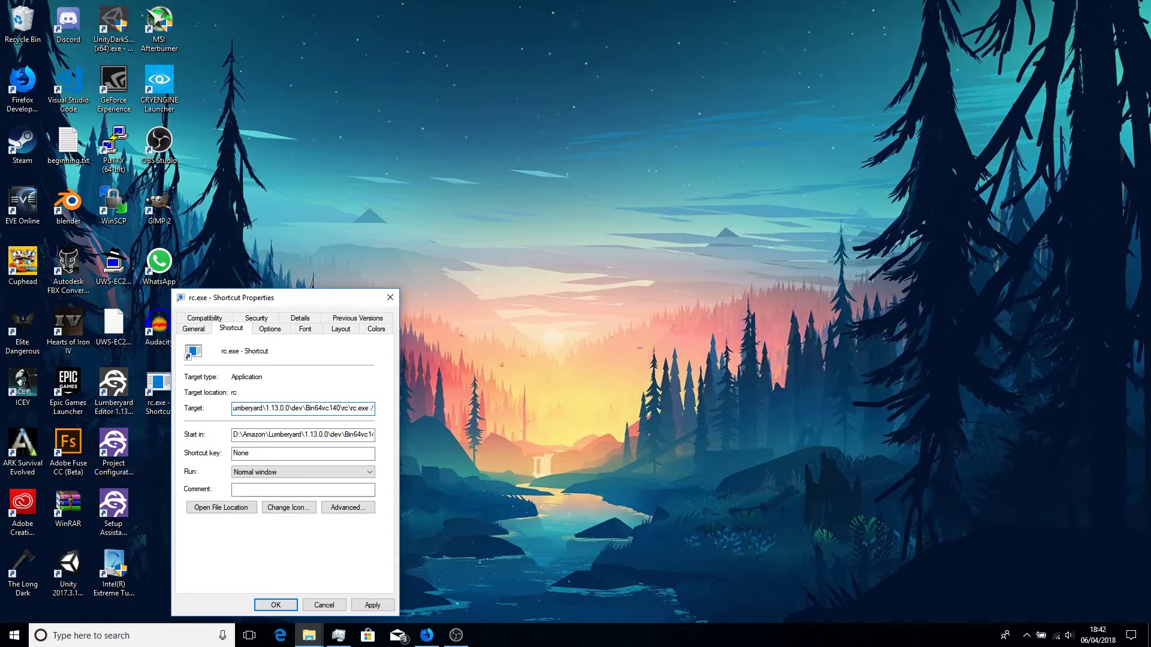
type("/userd")
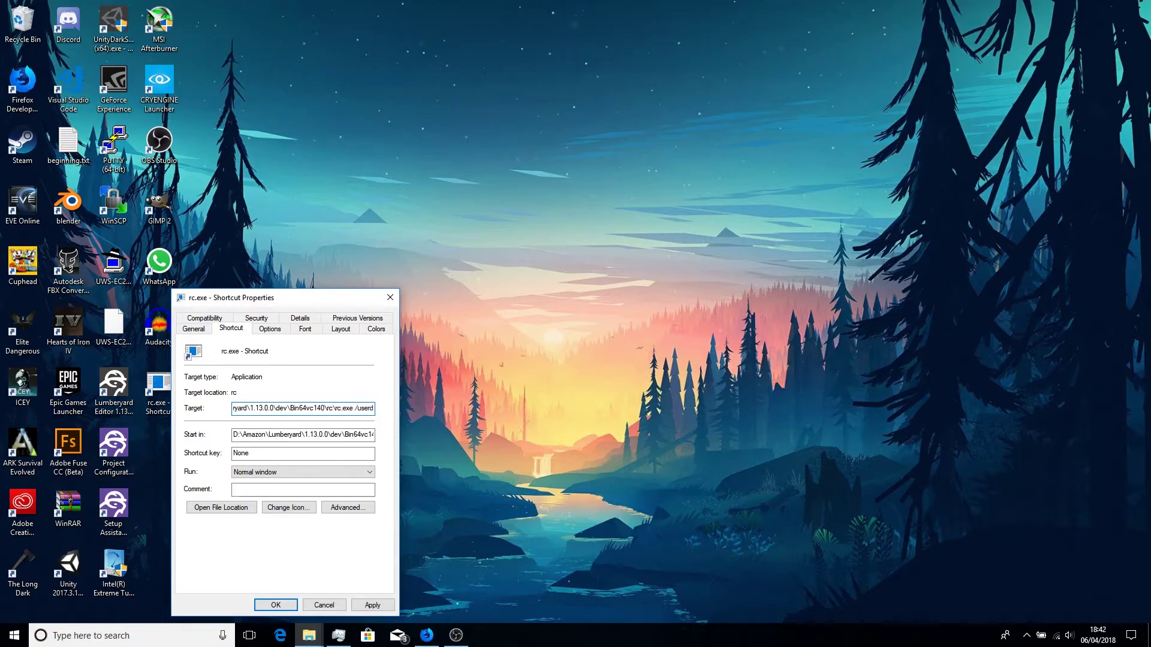
type("ialog")
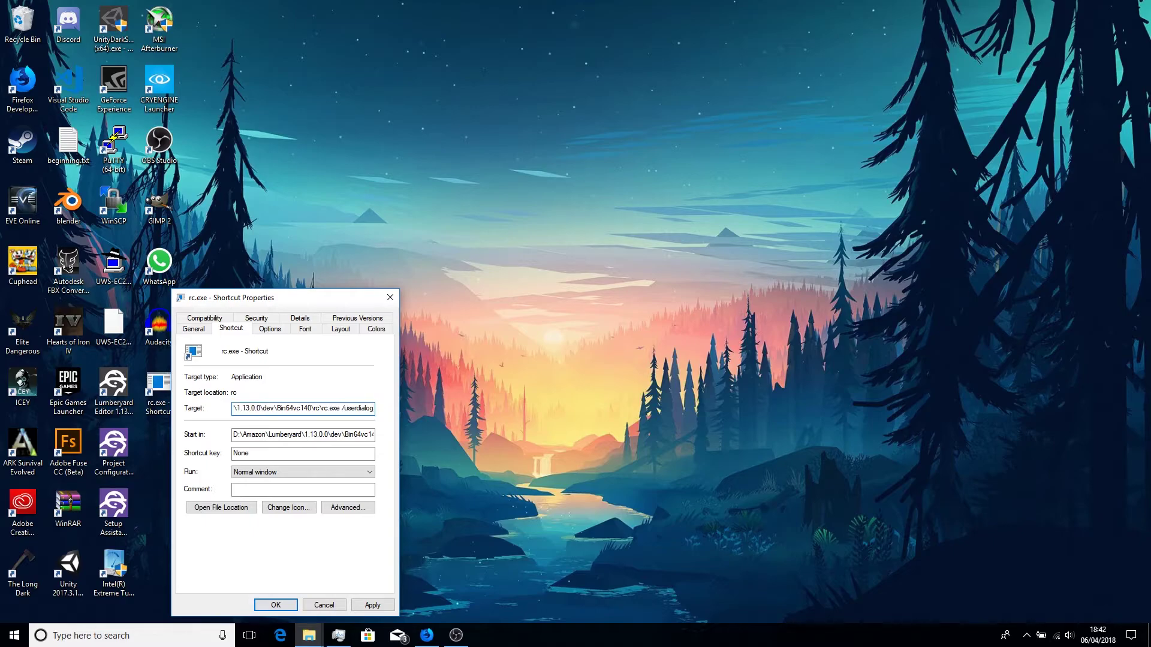
type("-")
key("BackSpace")
type("=1")
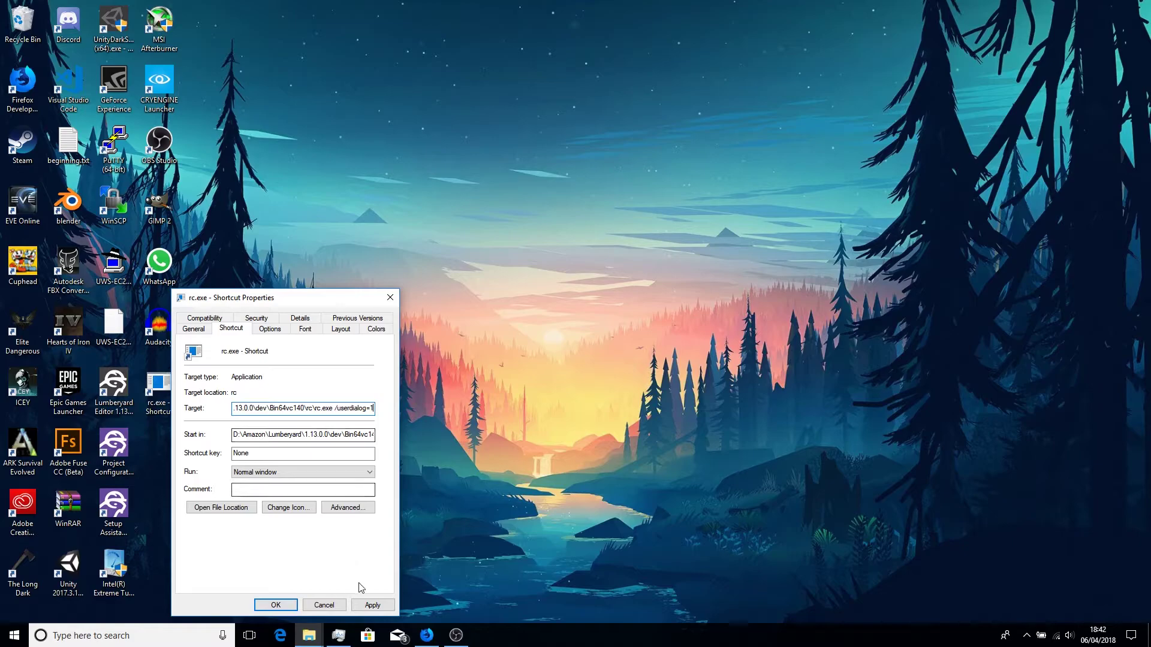
left_click(367, 605)
left_click(275, 605)
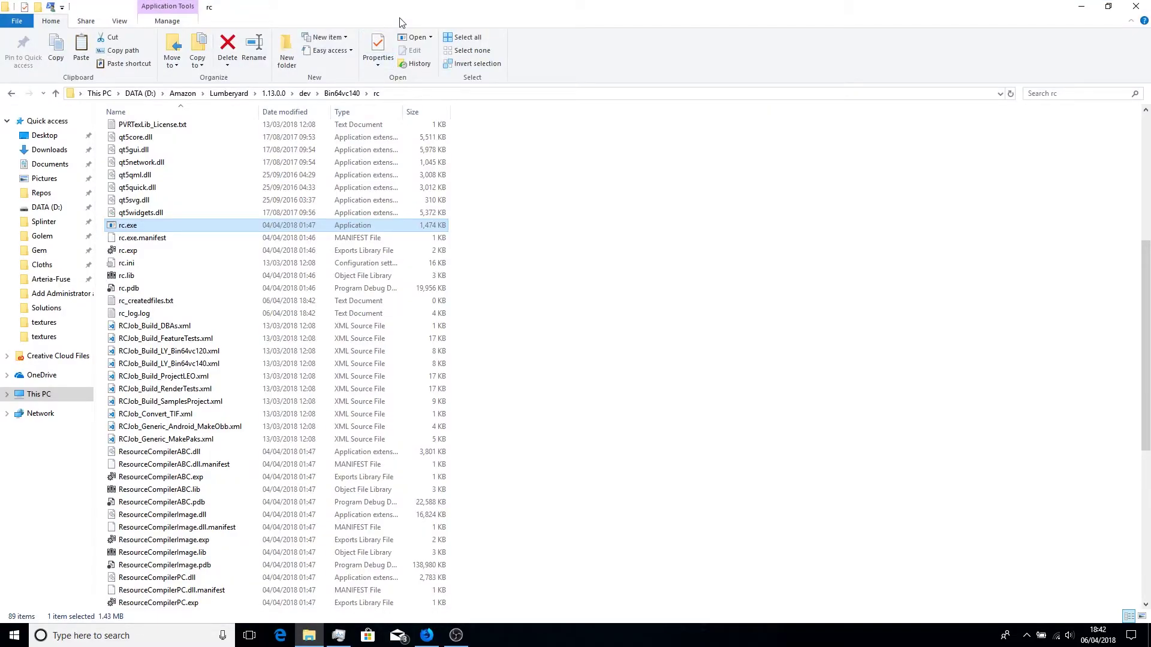
Step: Return to the WizardTut textures folder under the project's Gem\Assets\characters in File Explorer
left_click(305, 93)
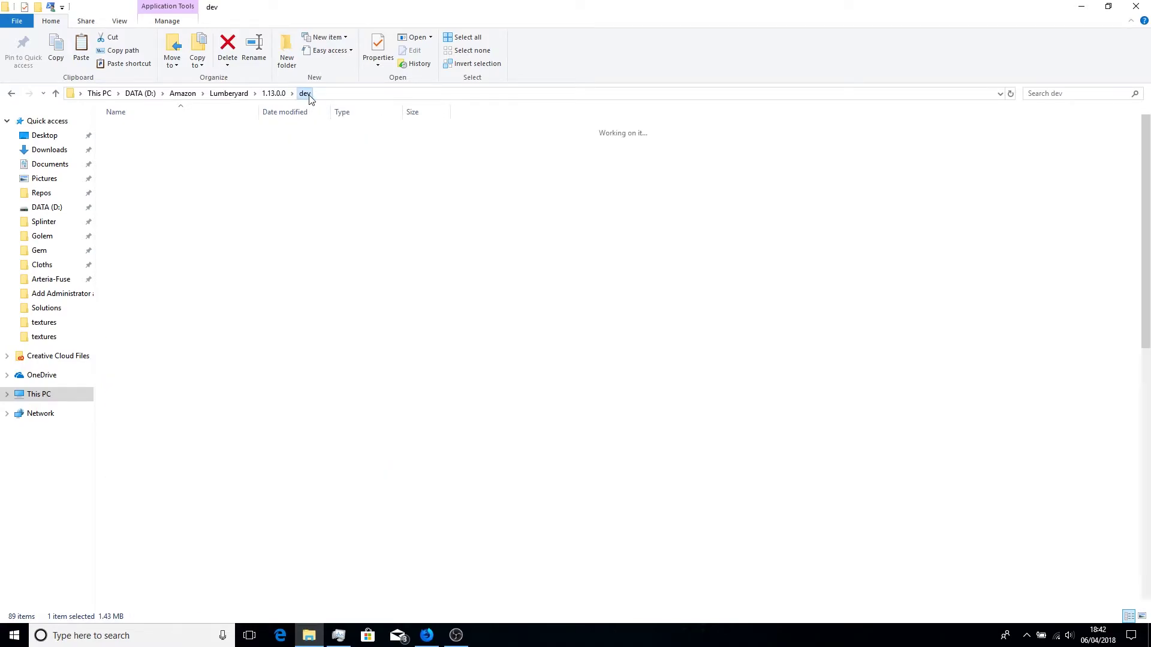
left_click(55, 254)
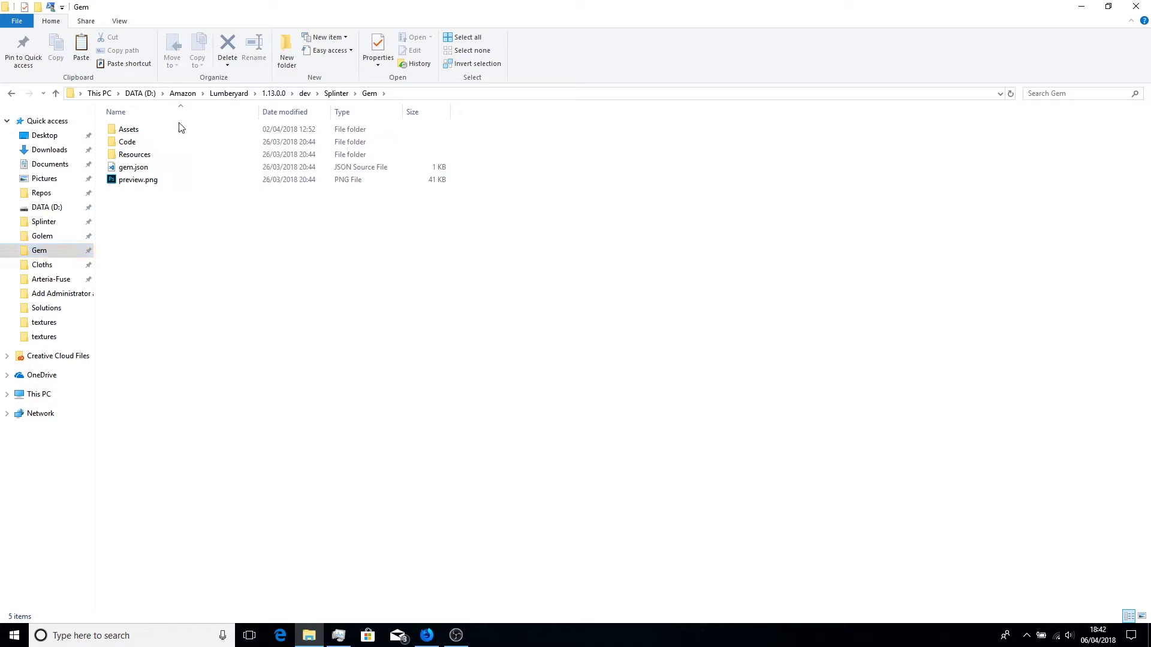
double_click(167, 129)
double_click(142, 145)
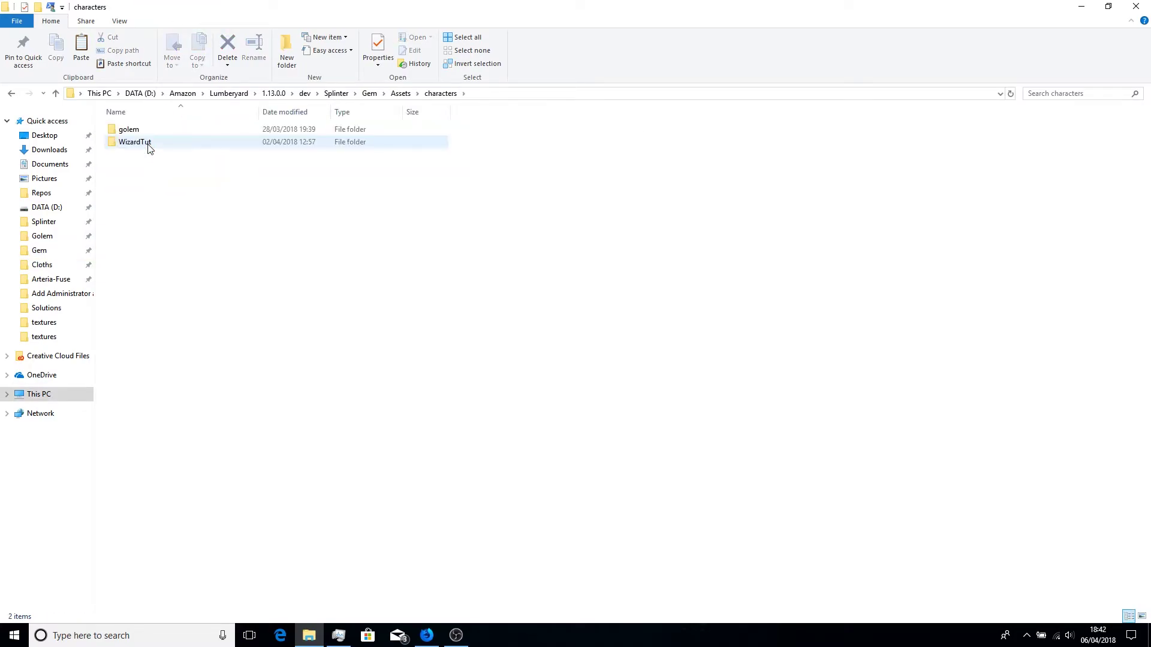
double_click(149, 148)
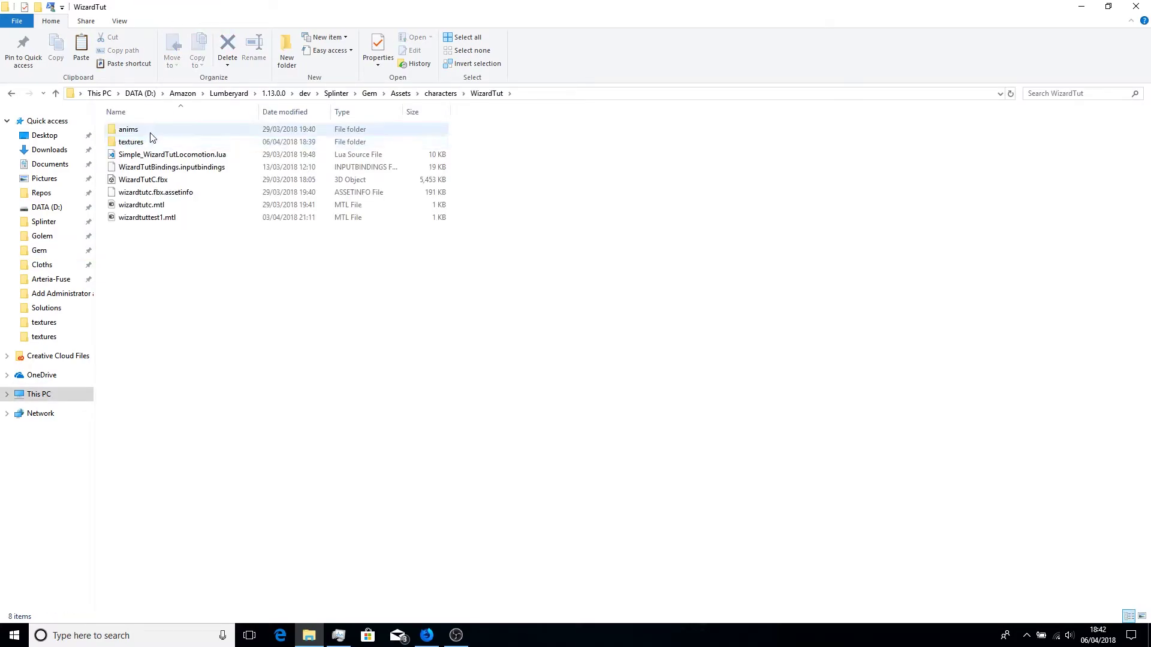
double_click(150, 141)
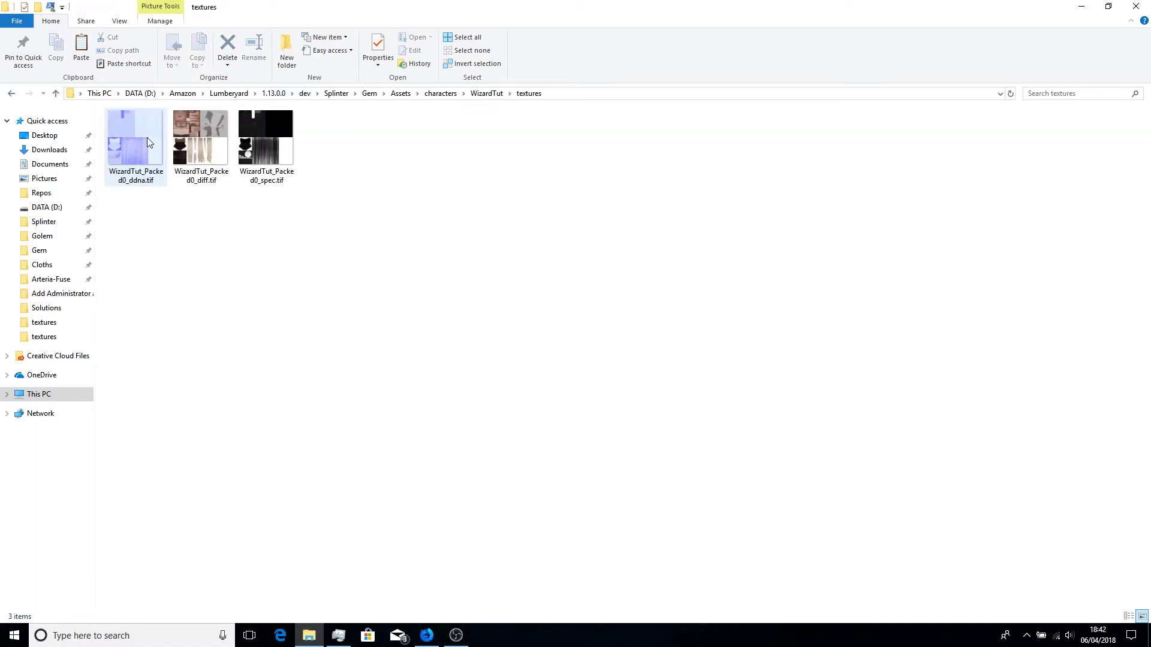
Step: Shrink the folder window to expose the desktop and process WizardTut_Packed0_ddna.tif through the rc.exe shortcut with the NormalsWithSmoothness preset
double_click(420, 8)
left_click_drag(419, 6, 768, 54)
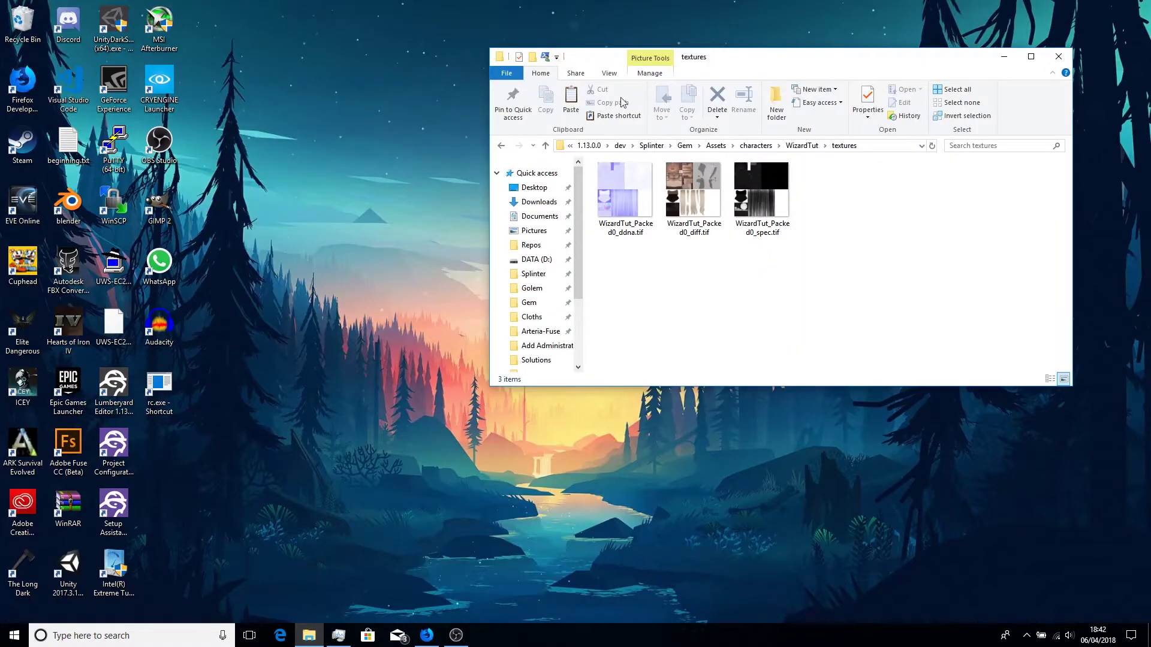
left_click_drag(616, 198, 167, 391)
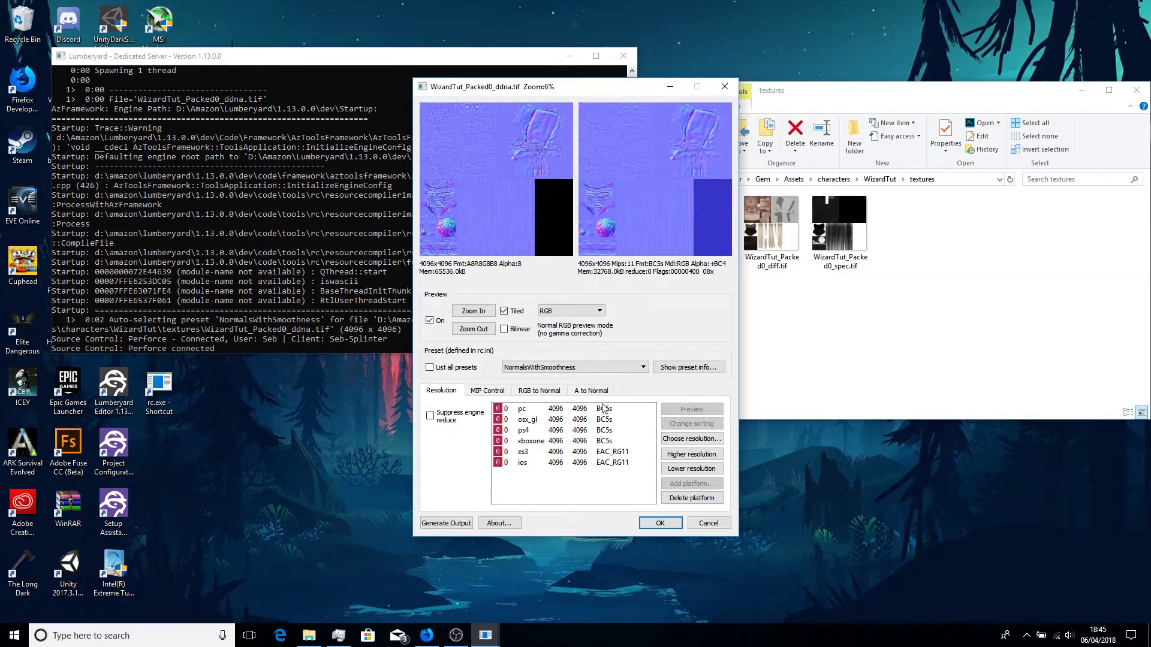
left_click(660, 523)
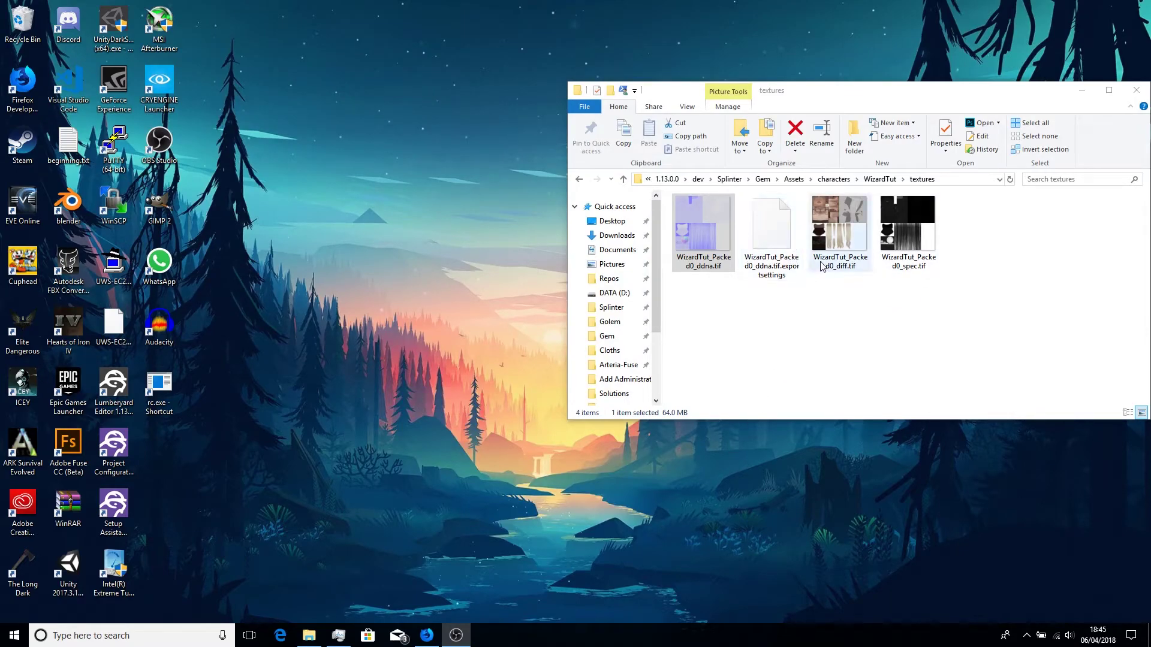
Step: Process WizardTut_Packed0_diff.tif through the rc.exe shortcut using the AlbedoWithOpacity preset
left_click_drag(821, 266, 163, 389)
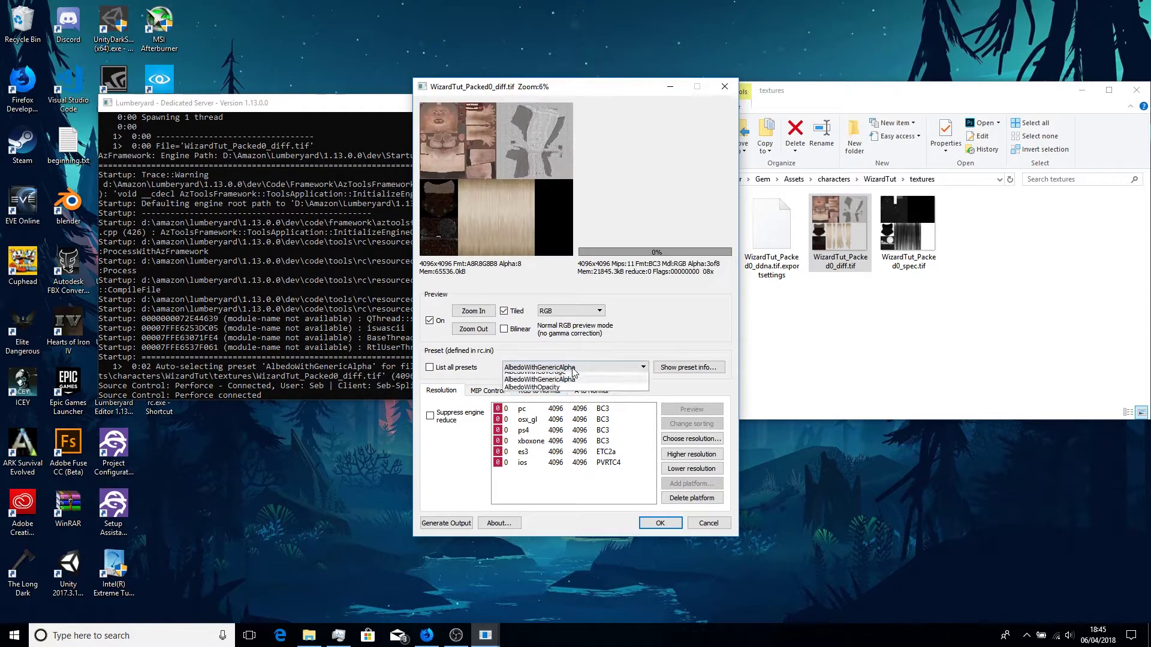
left_click(565, 367)
left_click(532, 405)
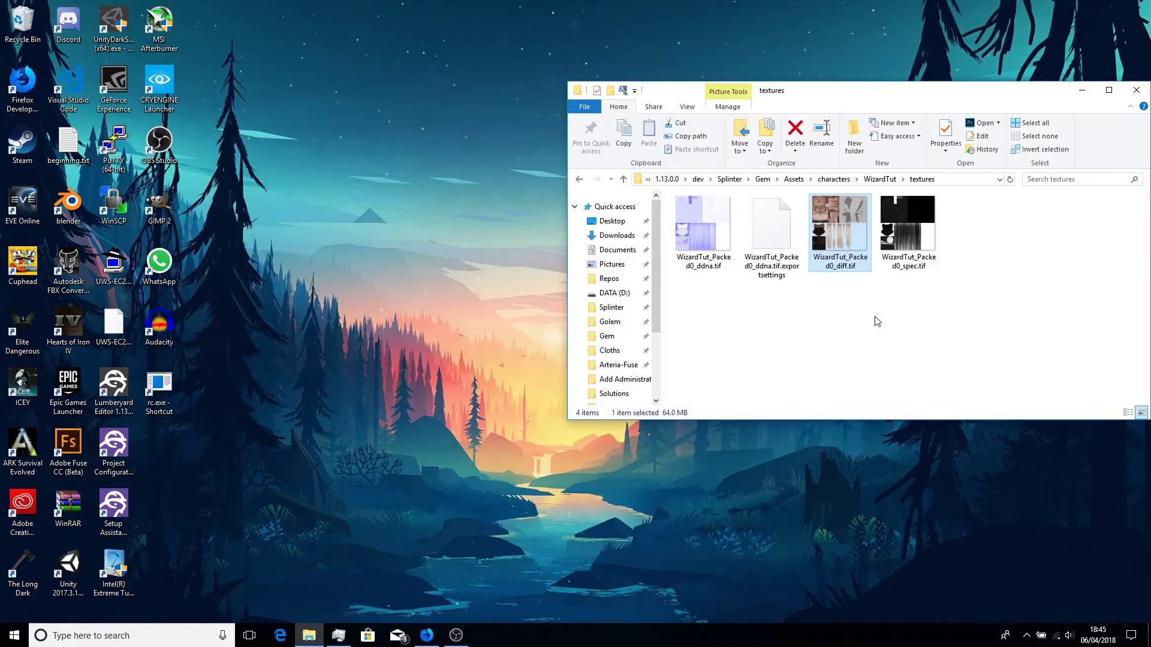
Step: Process WizardTut_Packed0_spec.tif through the rc.exe shortcut using the Reflectance preset
left_click_drag(997, 232, 159, 387)
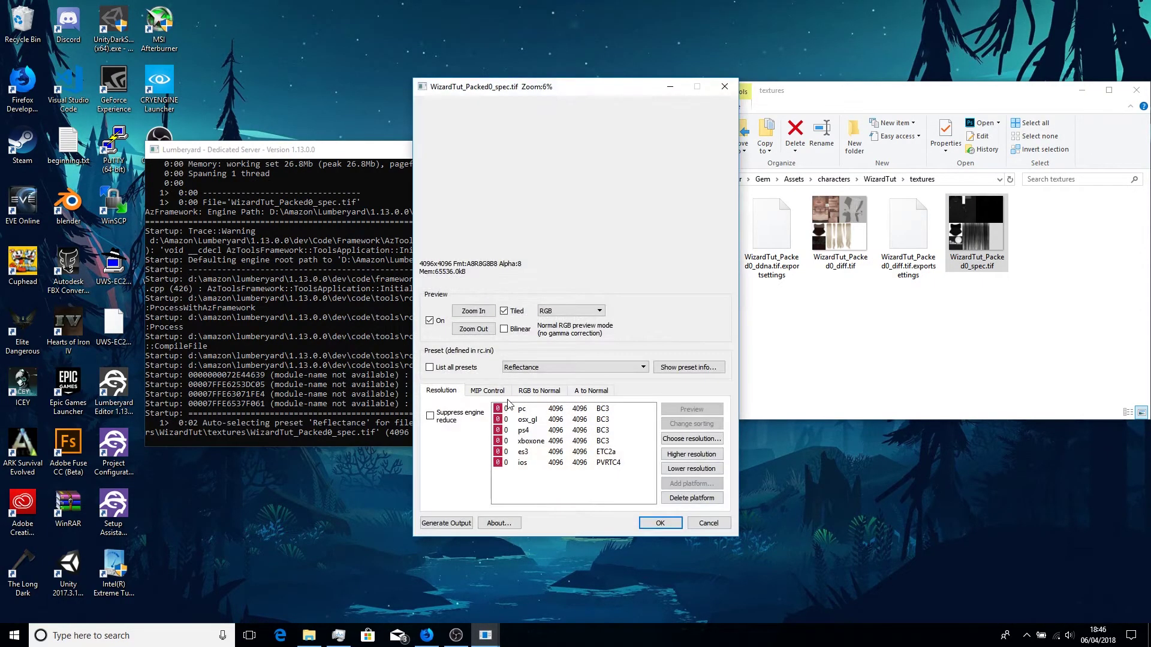
left_click(696, 340)
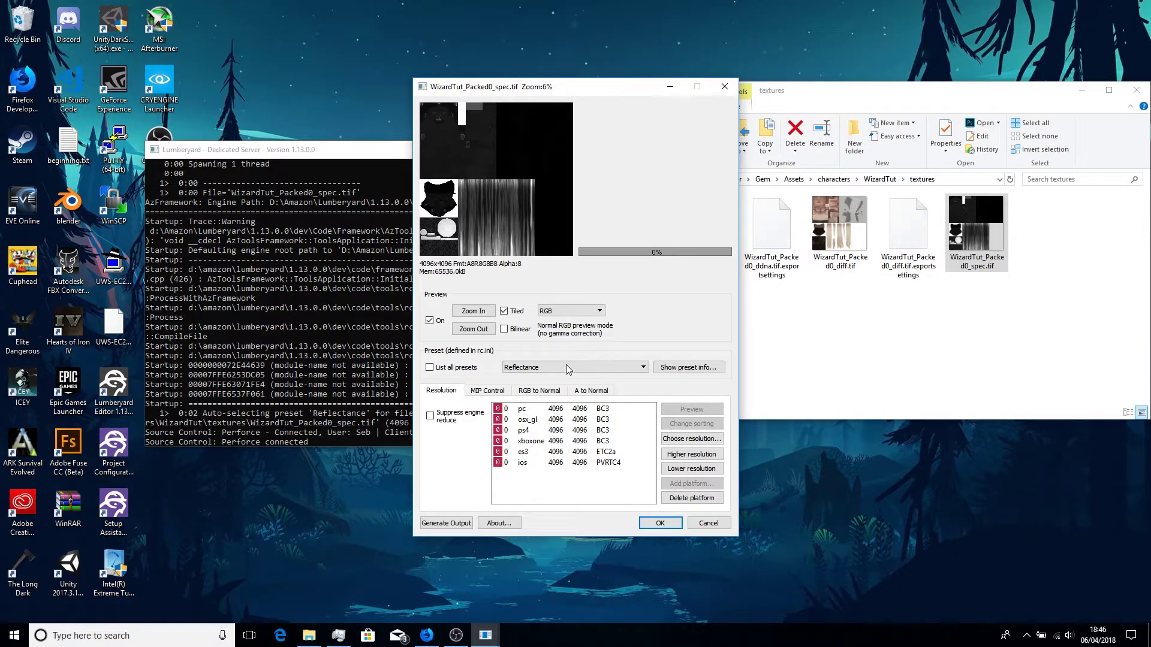
left_click(565, 365)
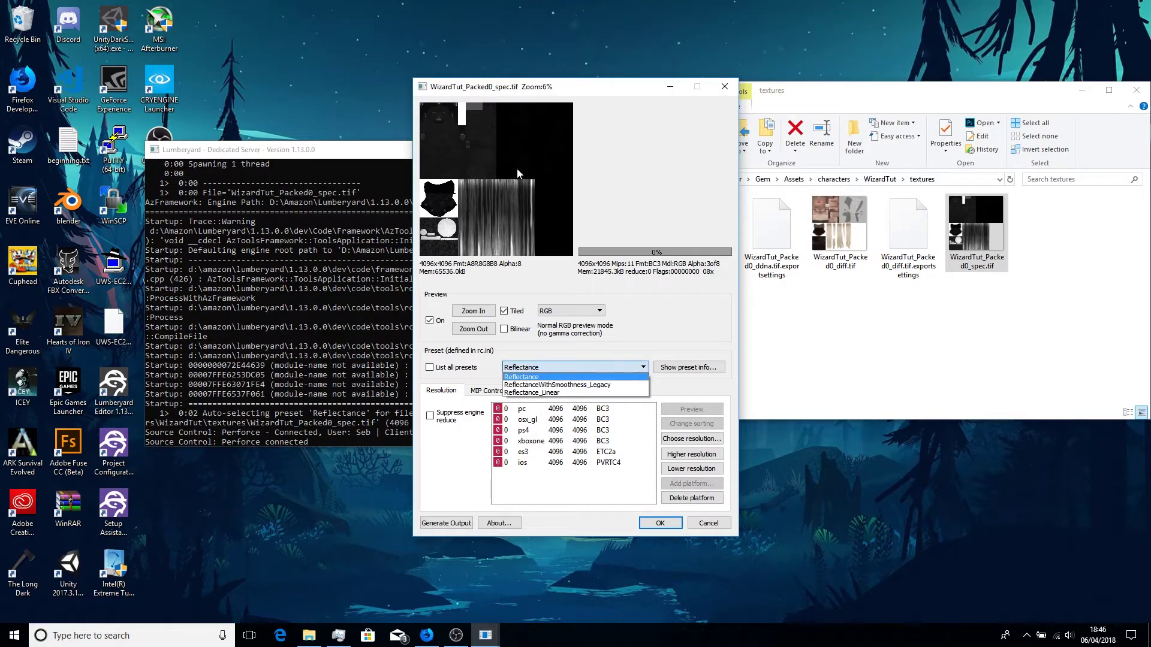
left_click(524, 377)
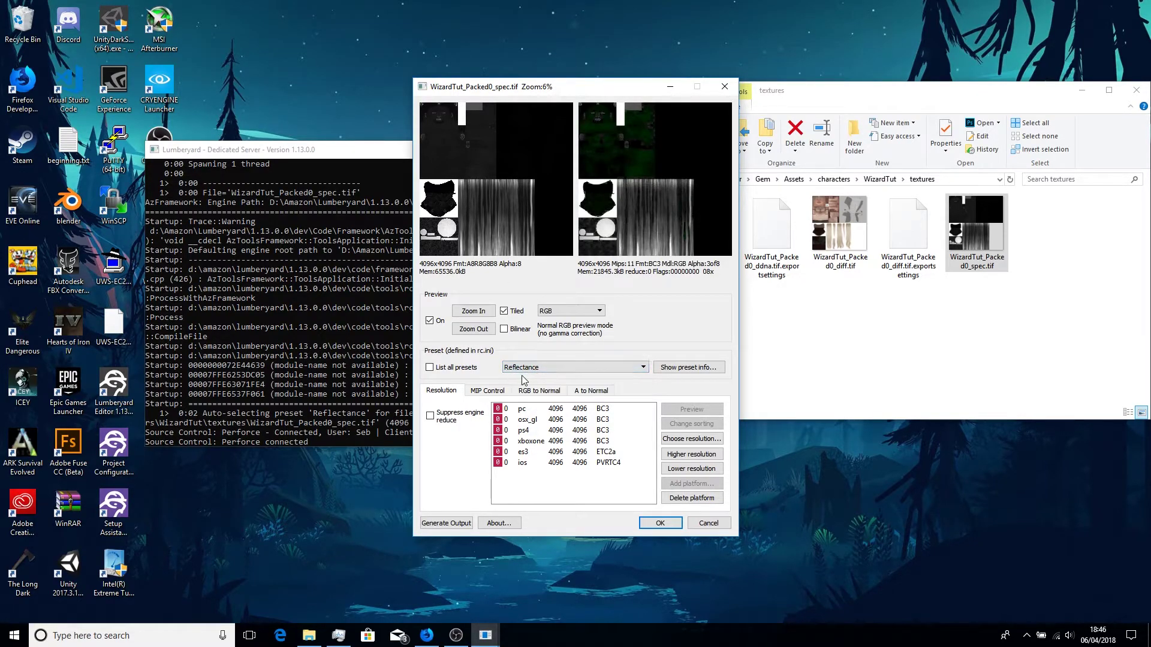
left_click(660, 524)
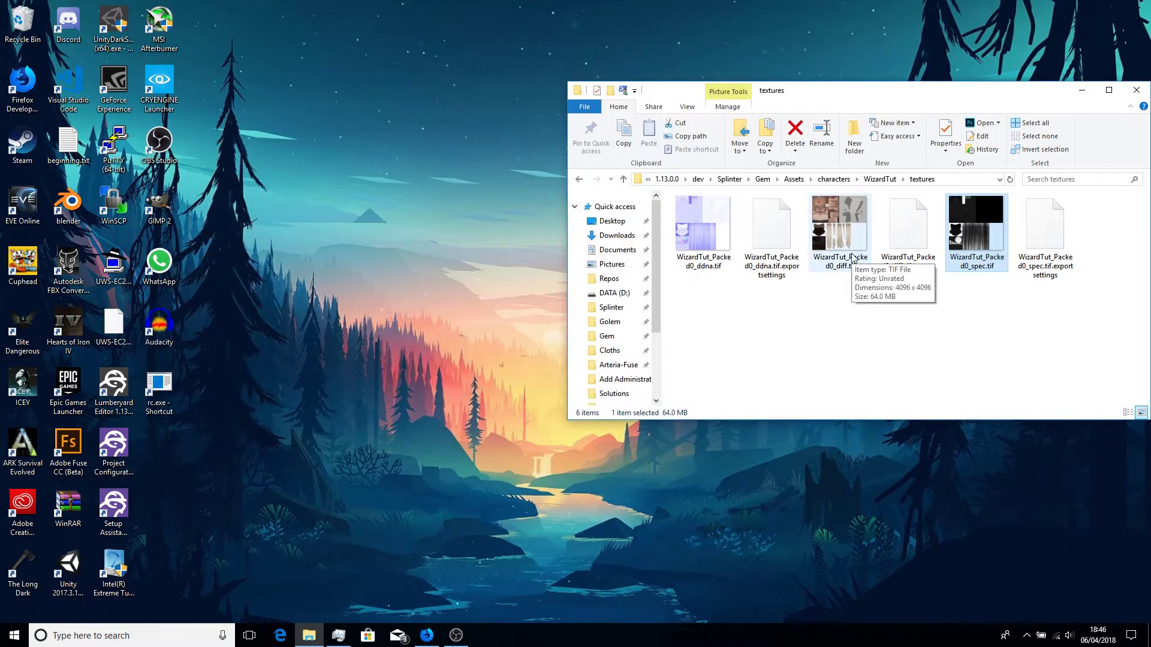
right_click(832, 262)
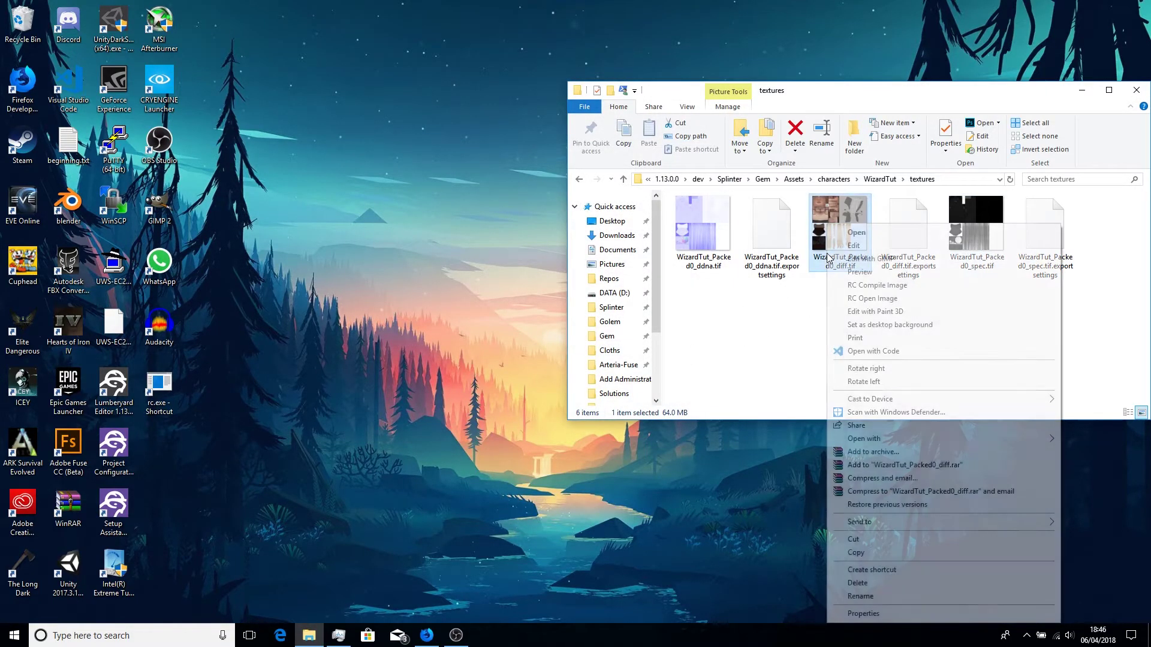
left_click(733, 322)
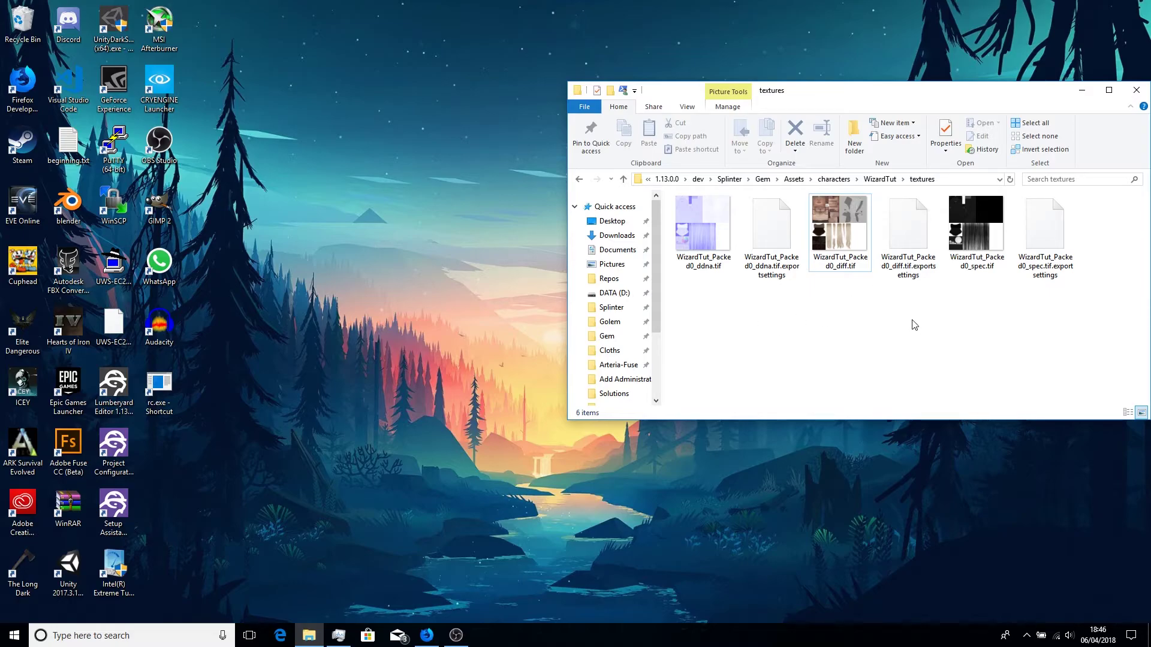
mouse_move(851, 265)
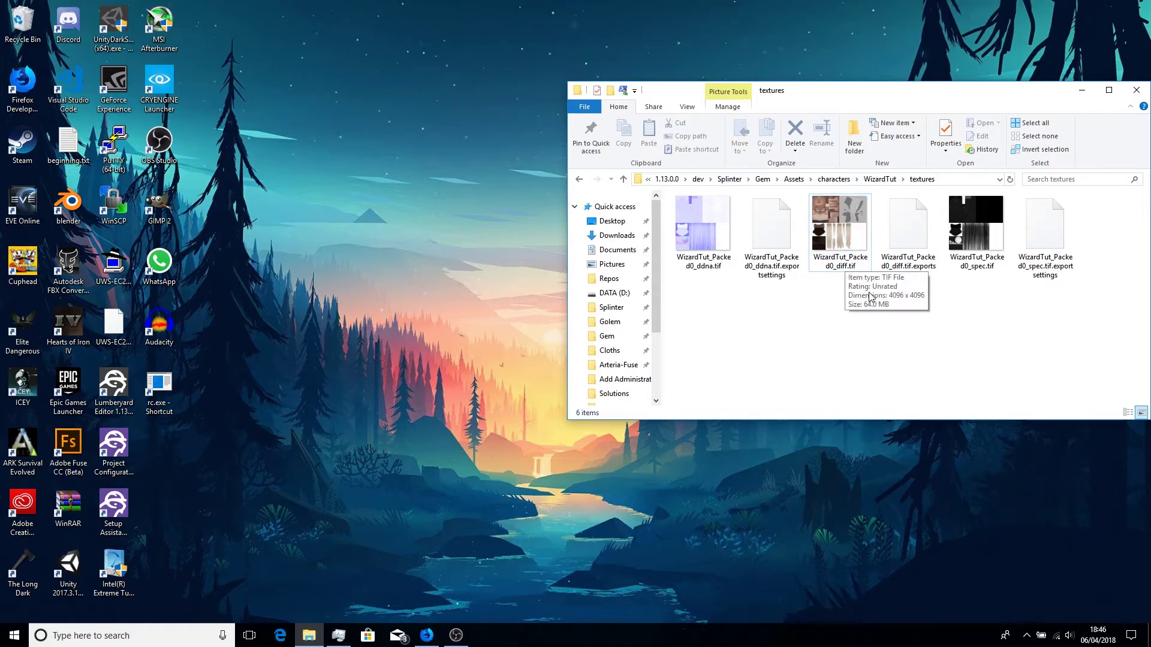
left_click(818, 247)
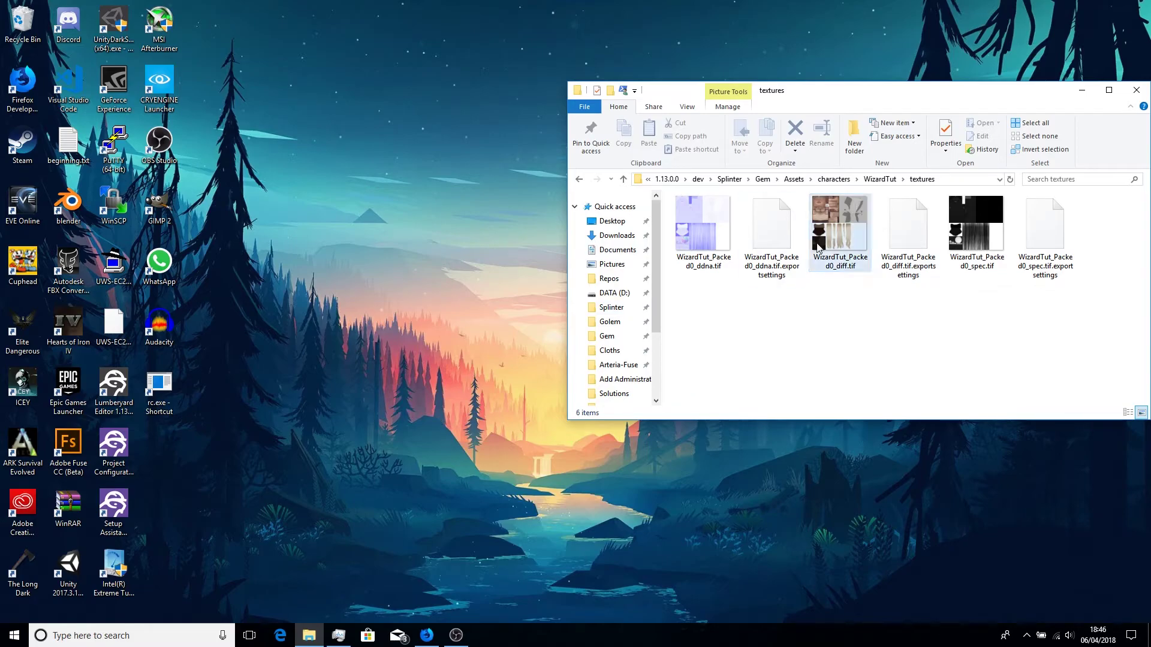
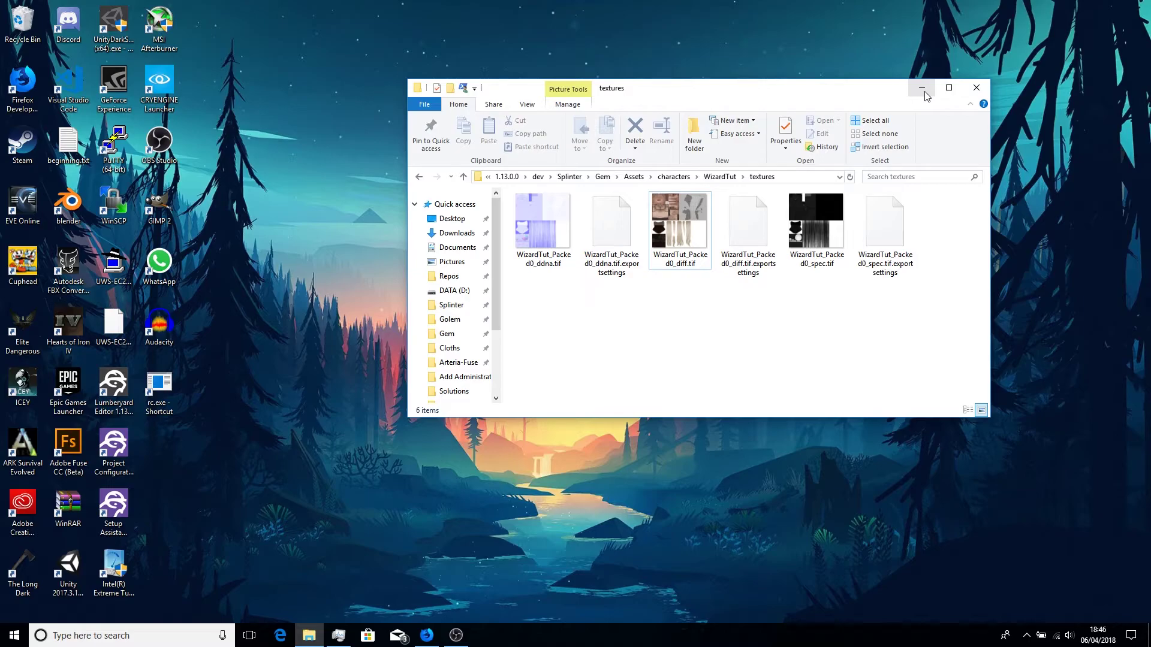
Step: Minimize the textures folder, launch Lumberyard Editor, open the Tuts level and maximize the editor
left_click(922, 89)
left_click(118, 393)
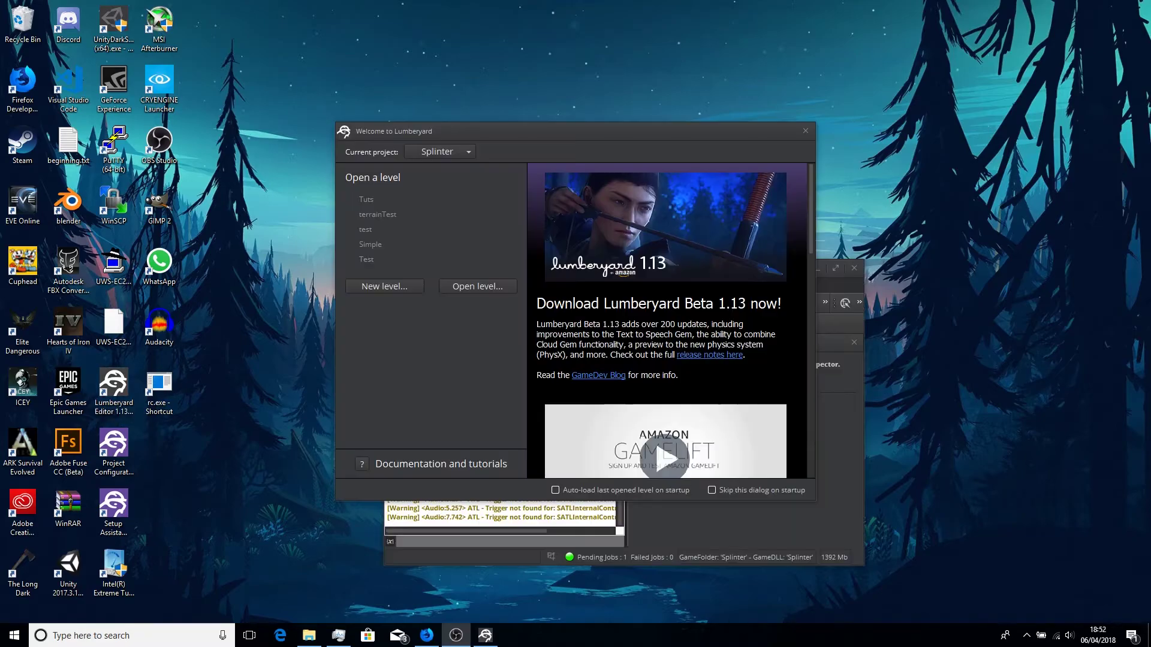
left_click(483, 287)
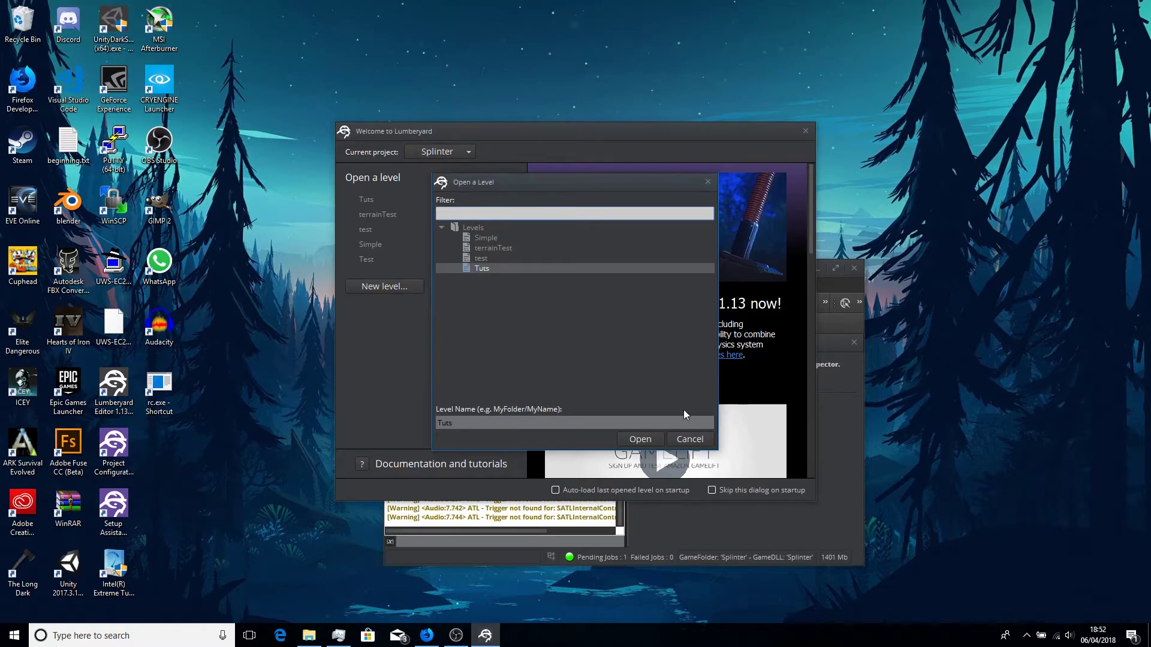
left_click(654, 442)
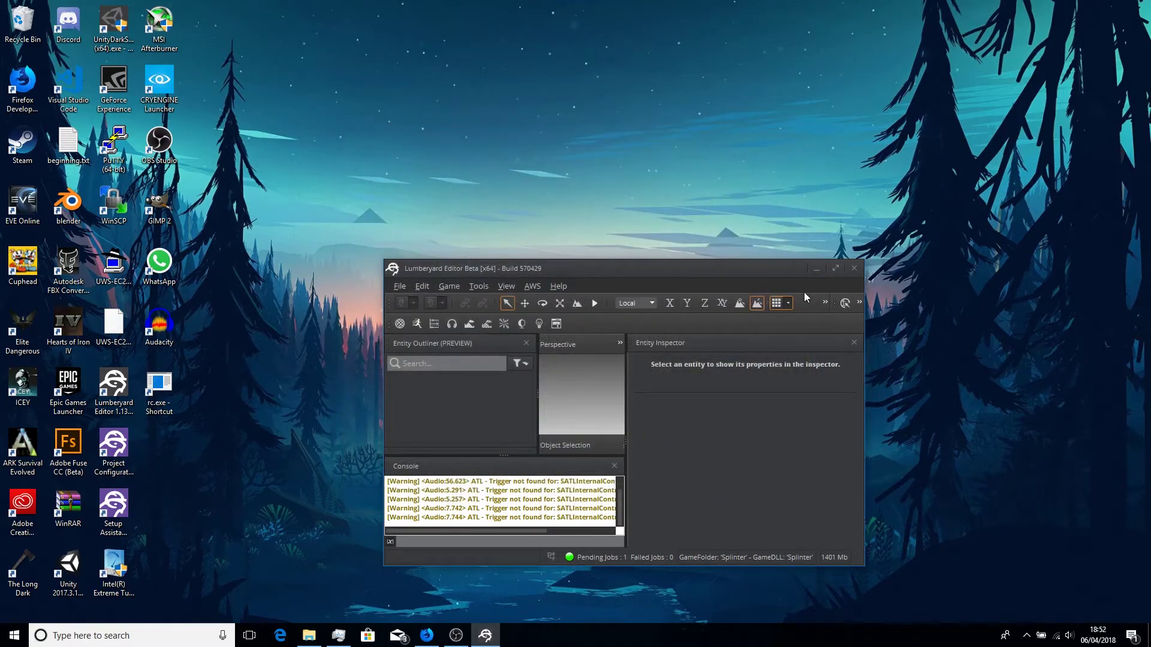
left_click(836, 270)
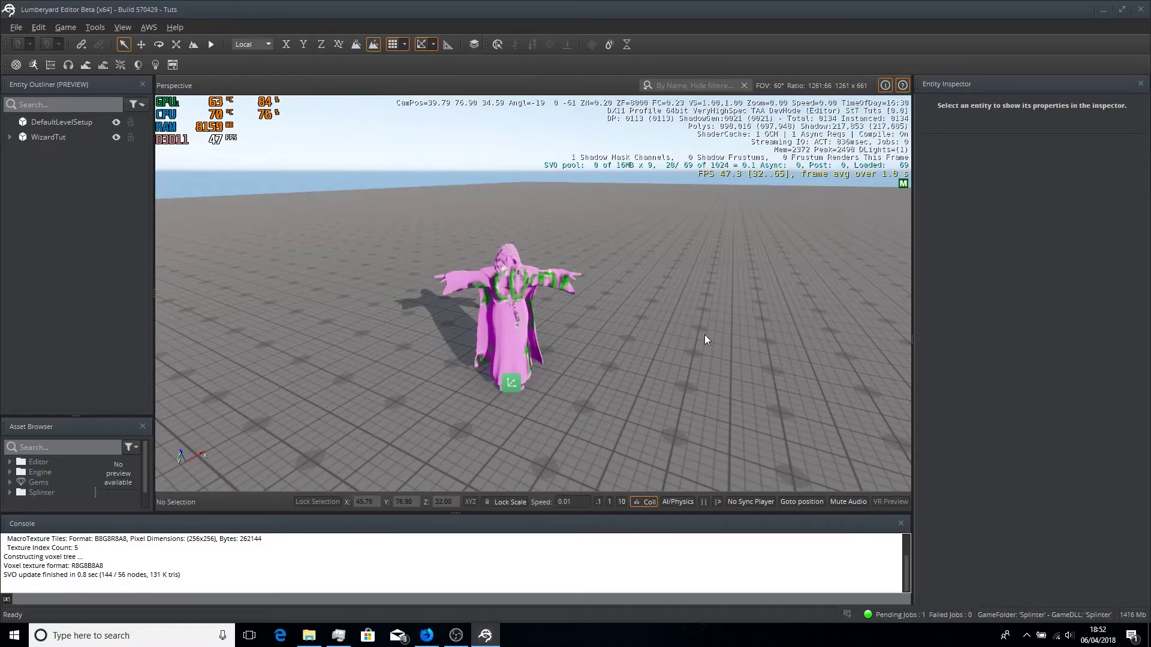
Step: Select the Wizard entity in the viewport and show its wizardtuttest1 material in a maximized Material Editor
scroll(704, 335, "up", 3)
left_click(473, 313)
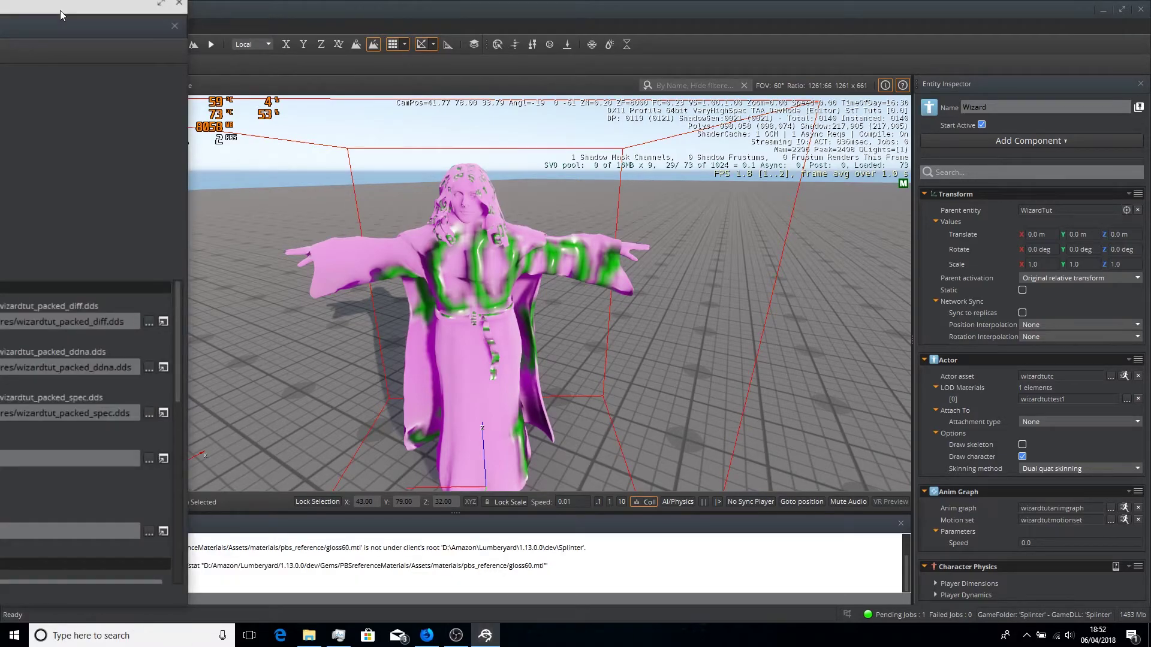
left_click_drag(60, 10, 740, 192)
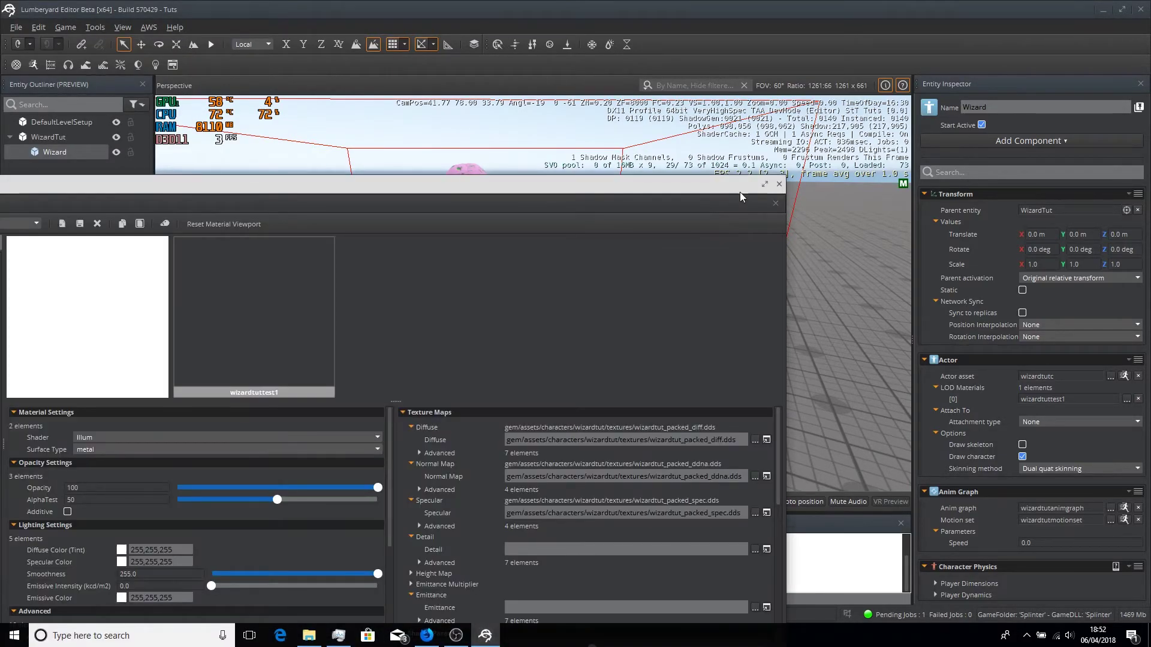
left_click(764, 185)
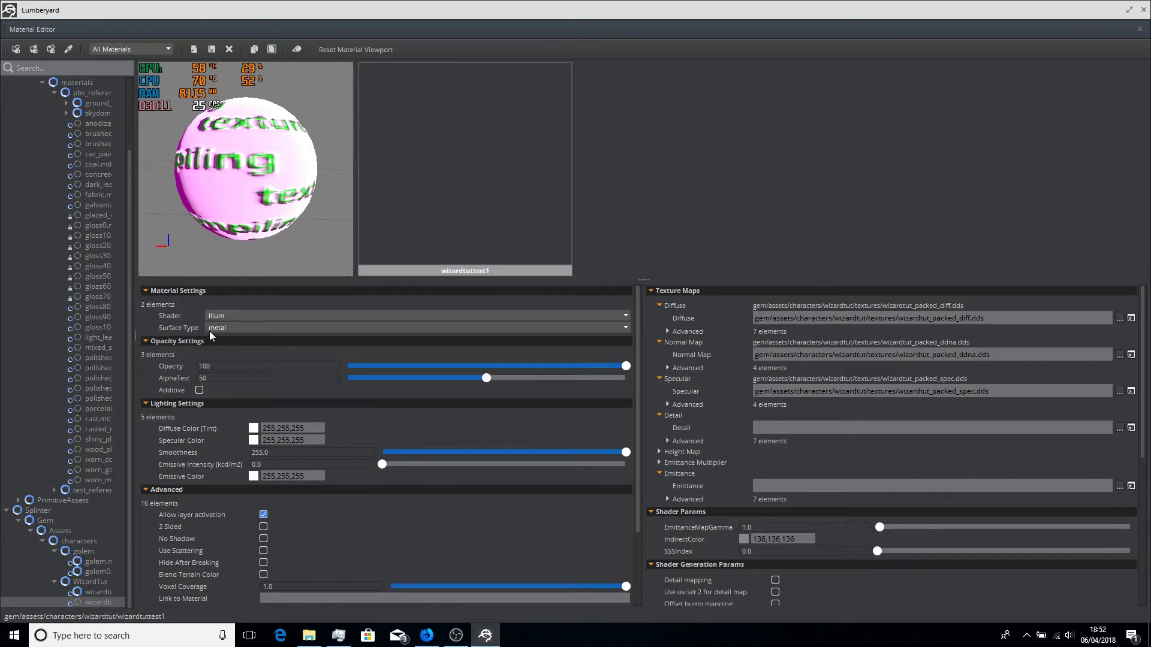
Step: Set the AlphaTest and Smoothness of the wizardtuttest1 material to 0
left_click(487, 378)
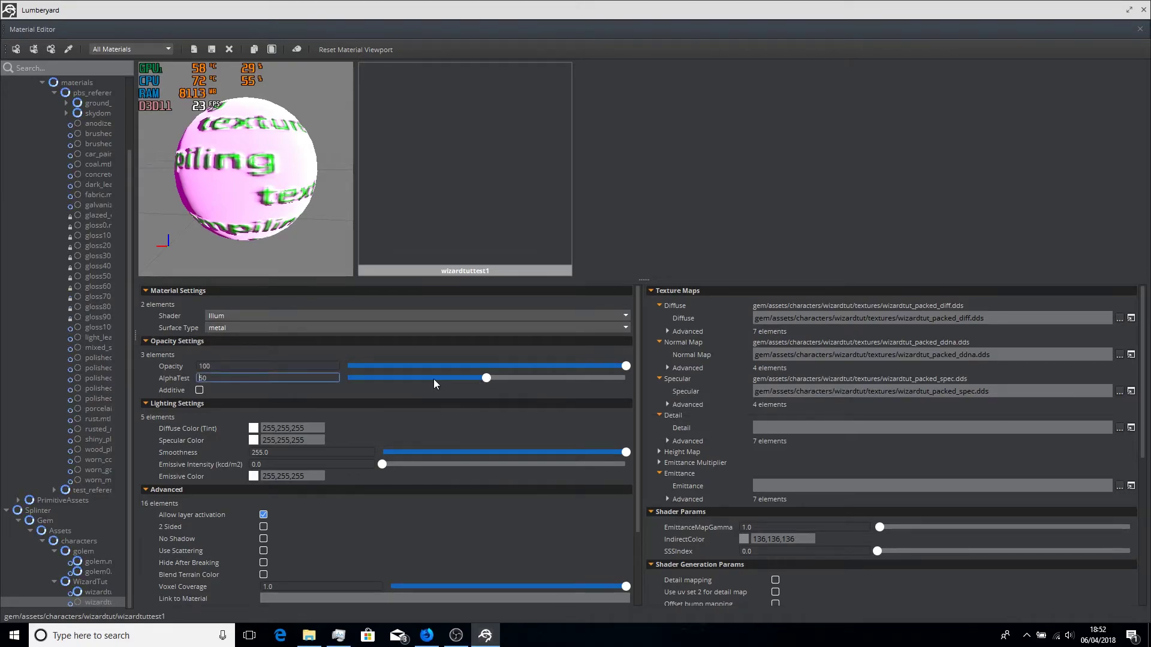
left_click_drag(433, 379, 296, 376)
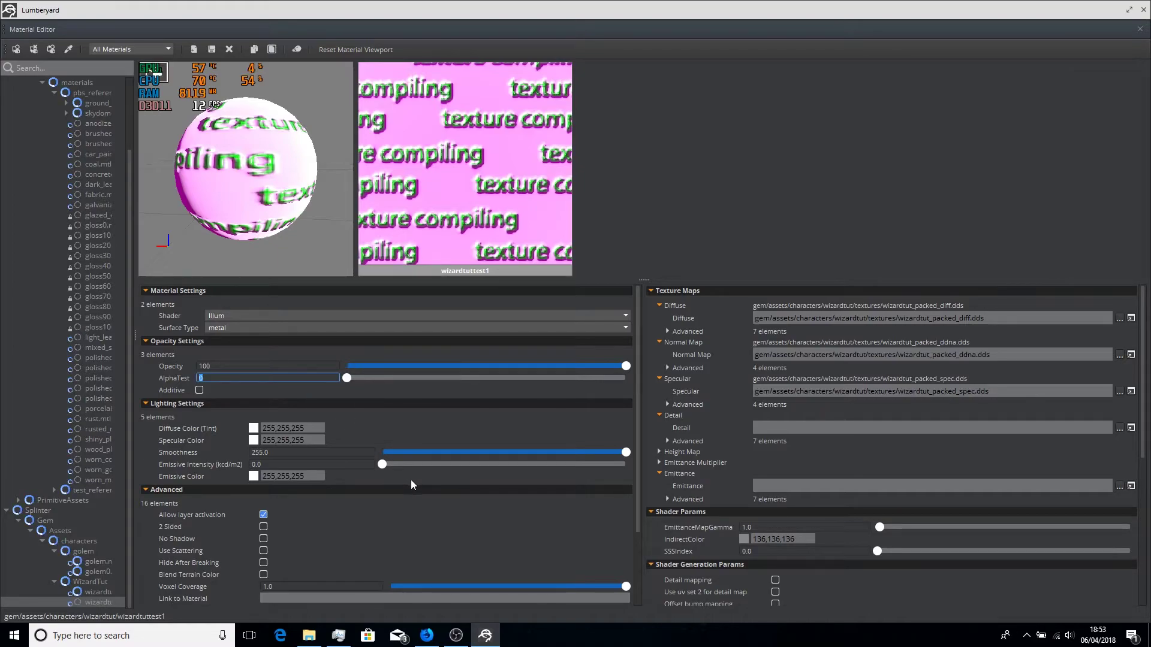
left_click_drag(627, 452, 472, 453)
left_click_drag(302, 452, 269, 452)
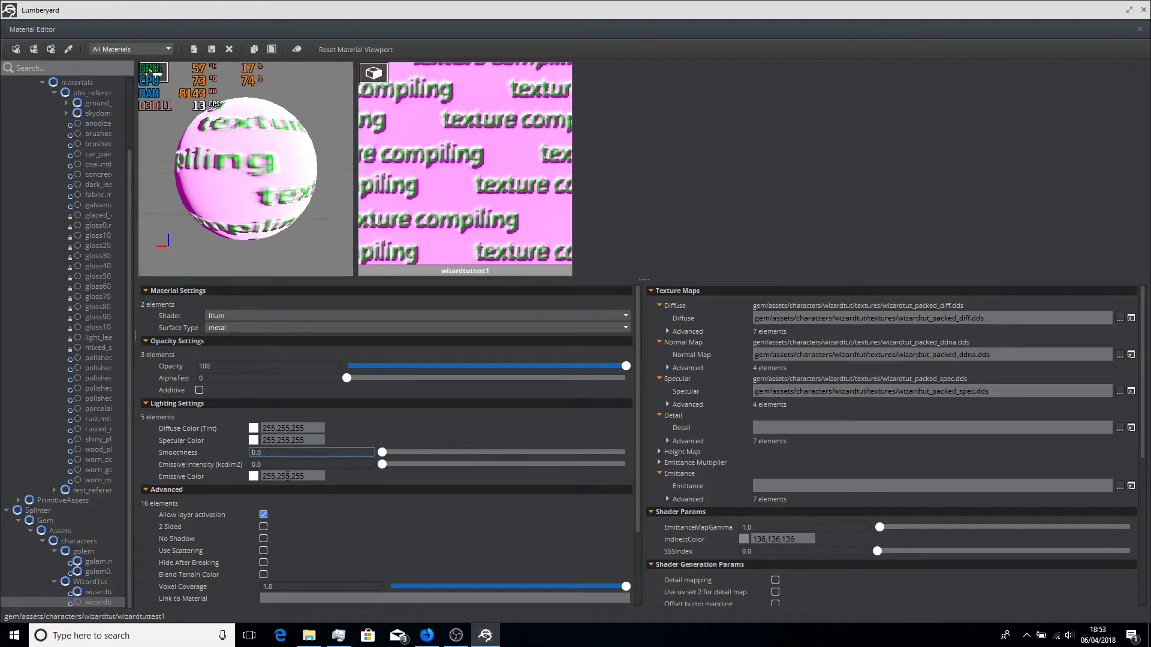
scroll(371, 523, "down", 3)
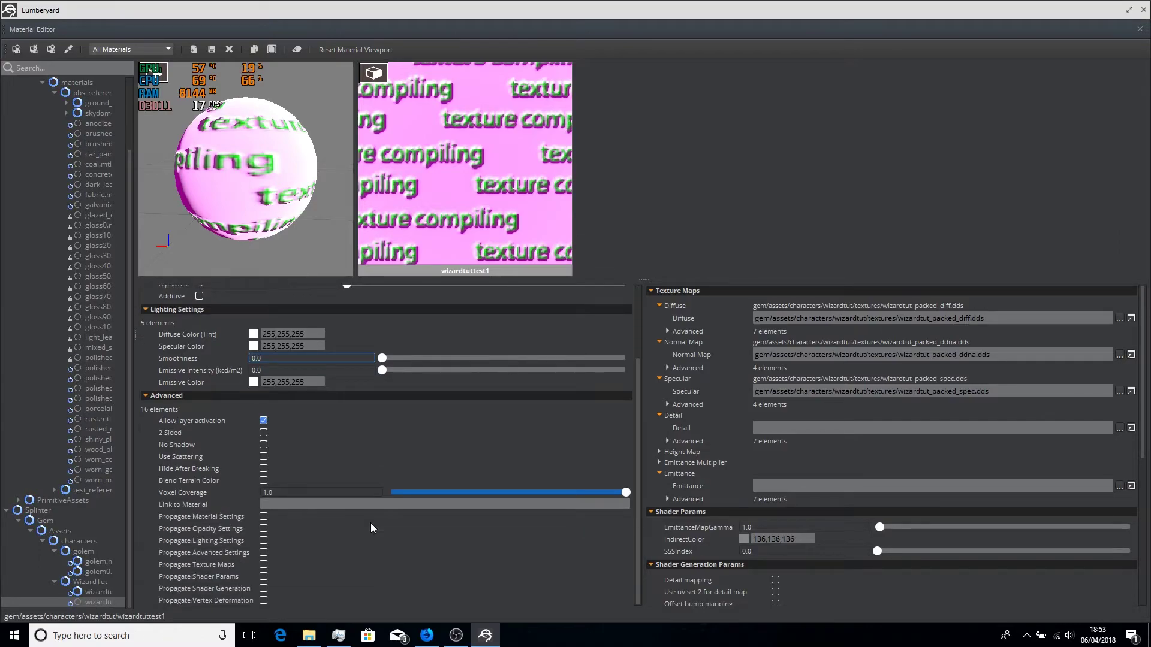
scroll(370, 527, "up", 3)
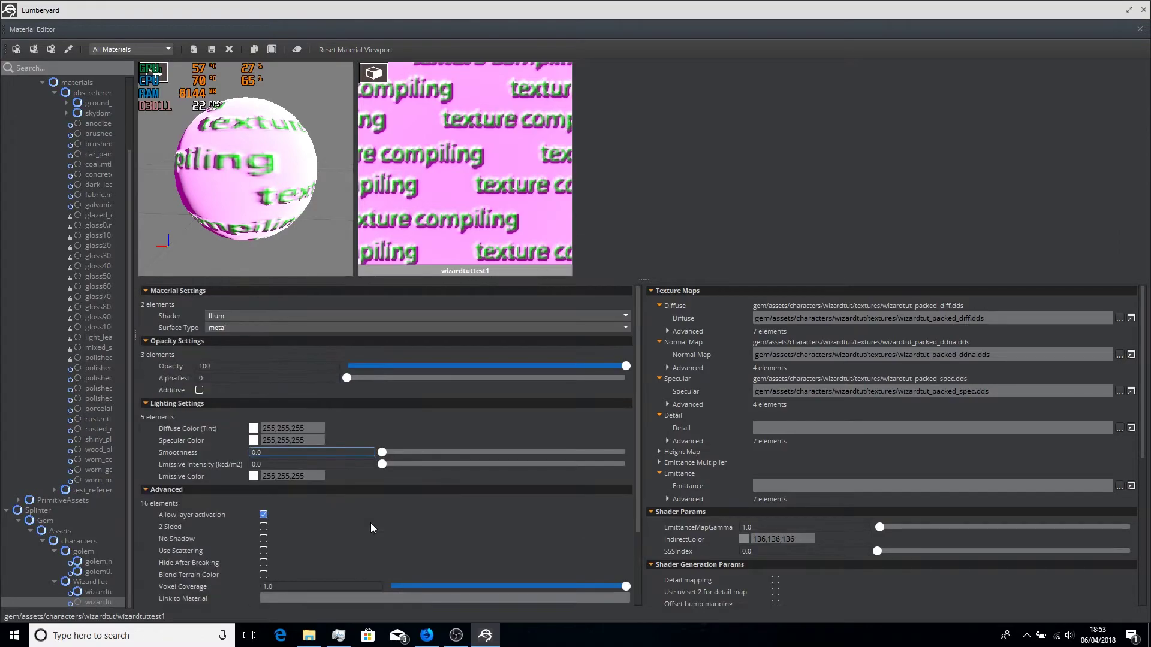
Step: Replace the diffuse, normal and specular maps with wizardtut_packed0_diff, wizardtut_packed0_ddna and wizardtut_packed0_spec, and maximize the Material Editor
left_click(1118, 320)
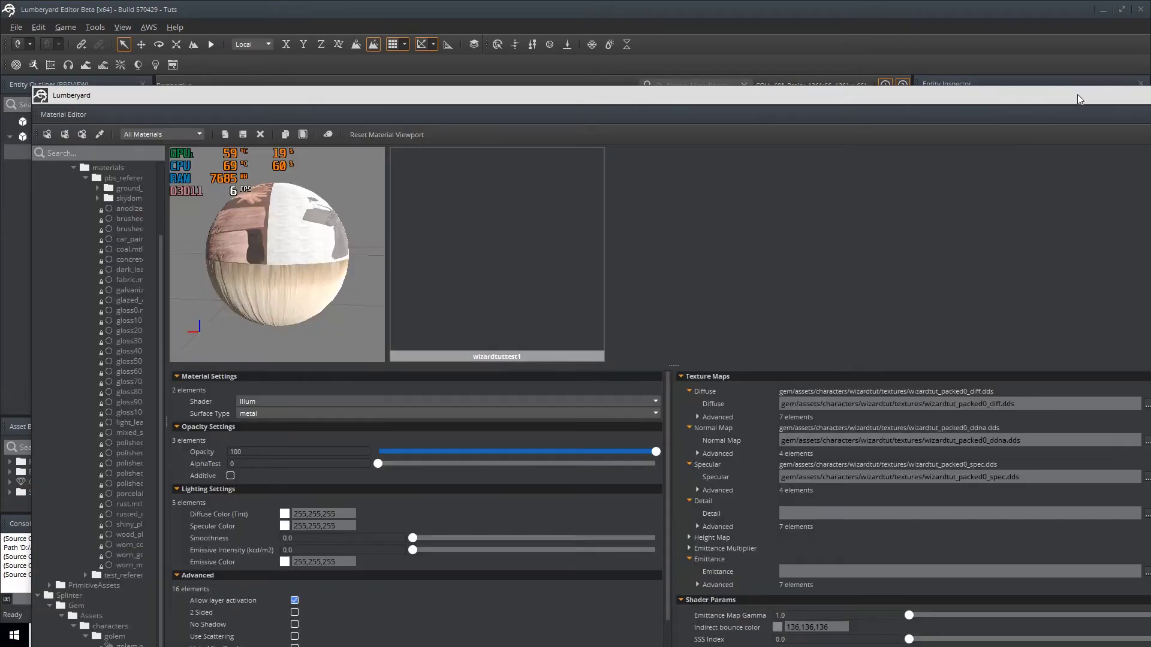
left_click_drag(1077, 99, 921, 117)
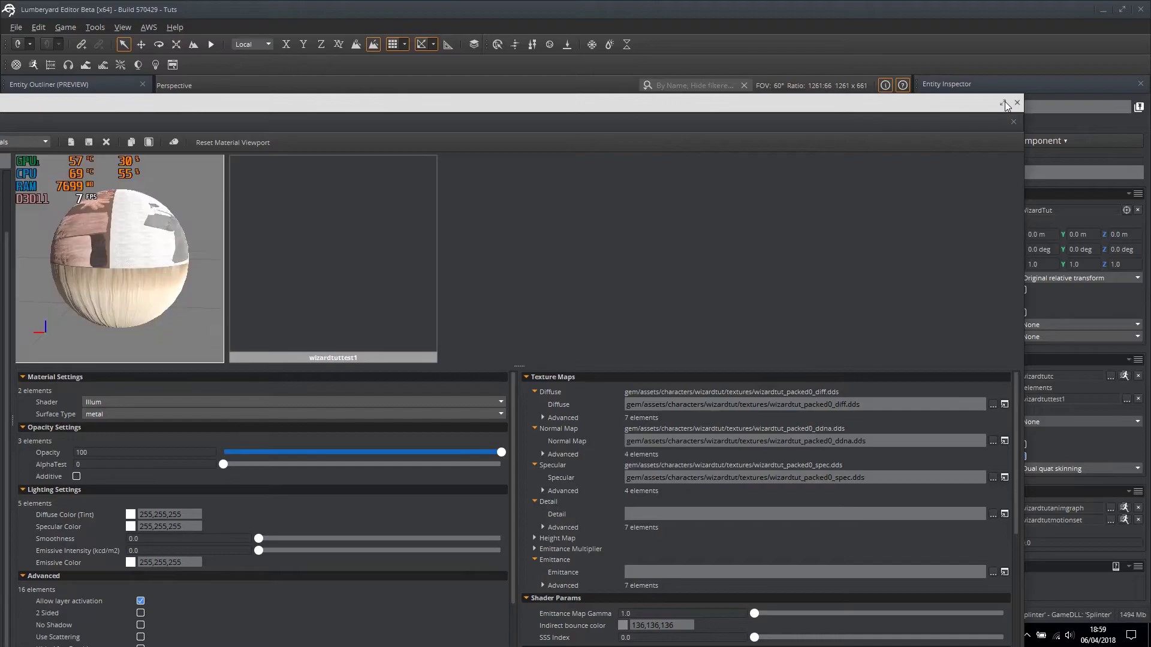
left_click(1003, 103)
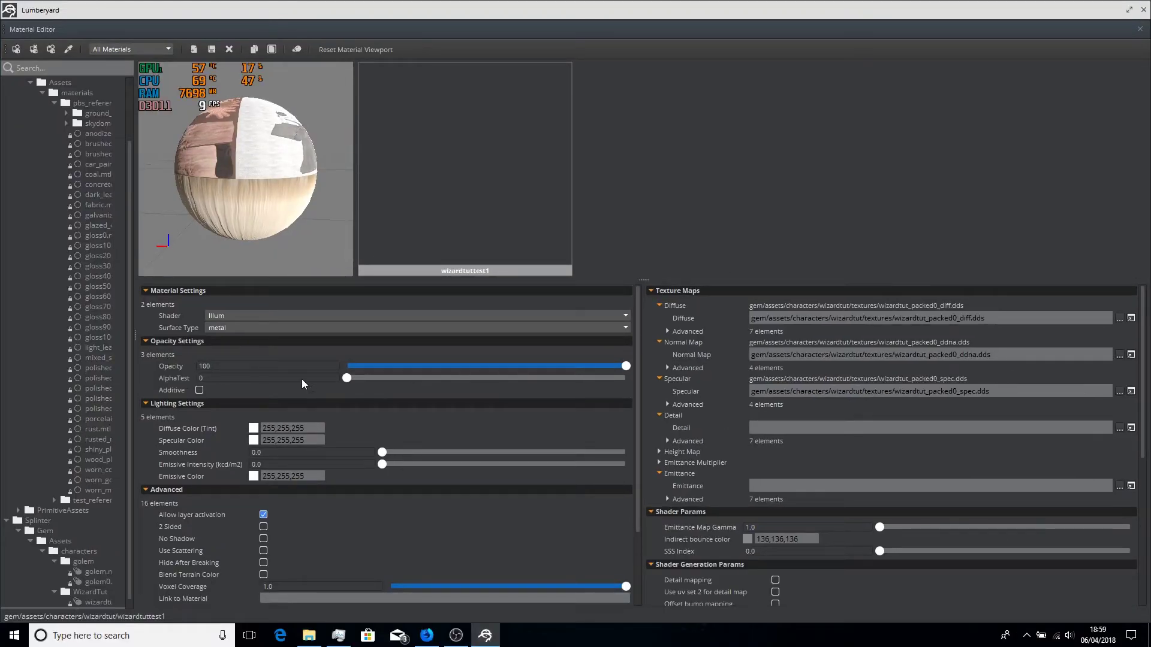
Step: Set the wizard material's AlphaTest to 50 and its Smoothness to 255
left_click(214, 380)
type("50")
key("Return")
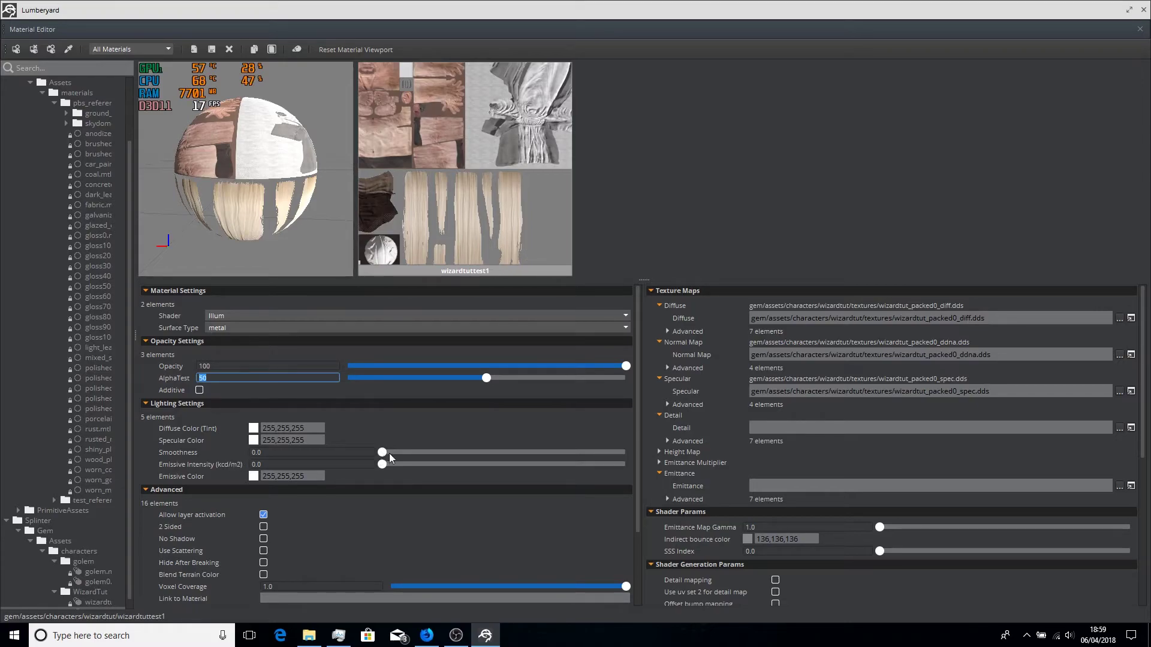
left_click_drag(389, 453, 680, 453)
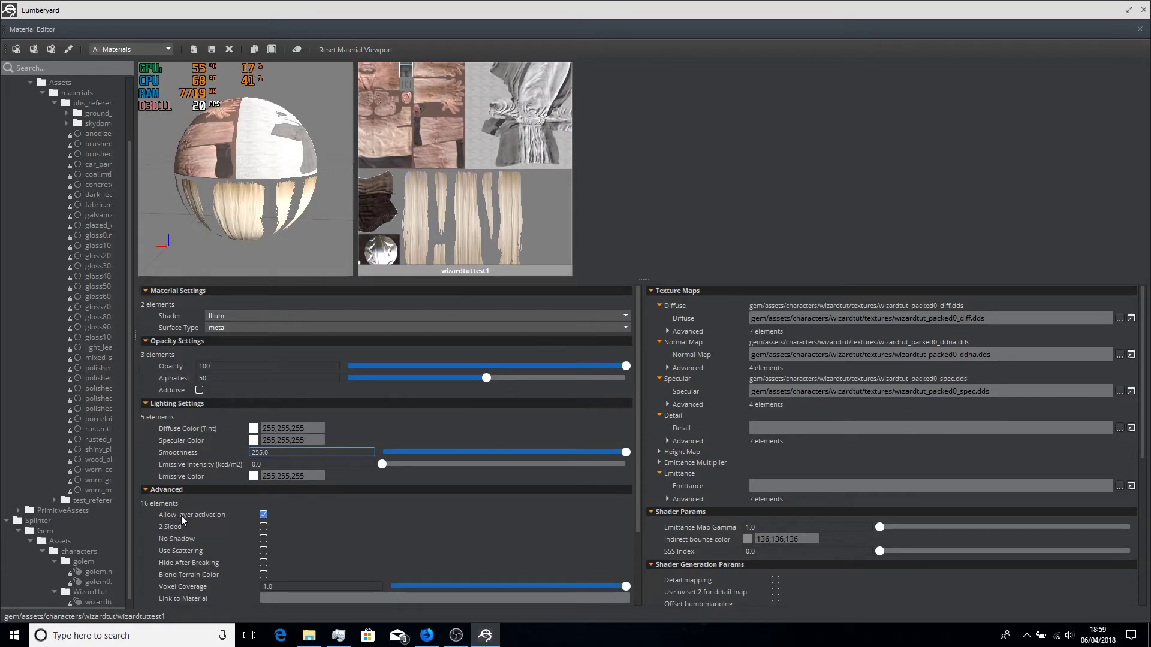
Step: Set the material's AlphaTest to 0 to turn off the alpha cutout
left_click(217, 376)
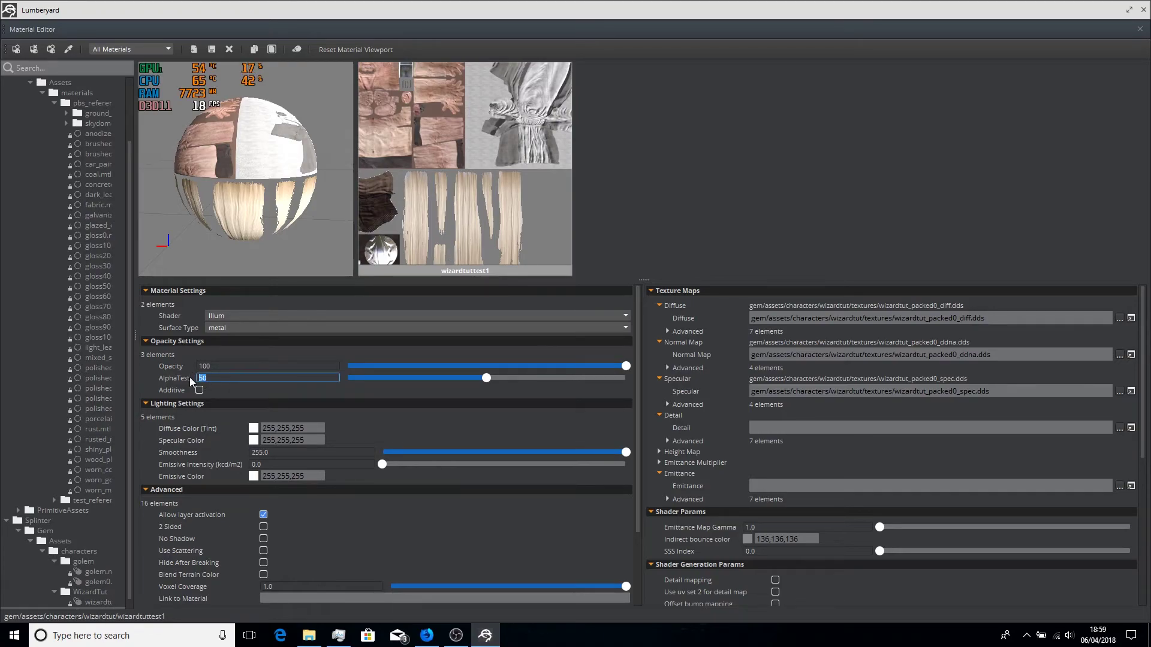
key("BackSpace")
key("BackSpace")
type("0")
key("Return")
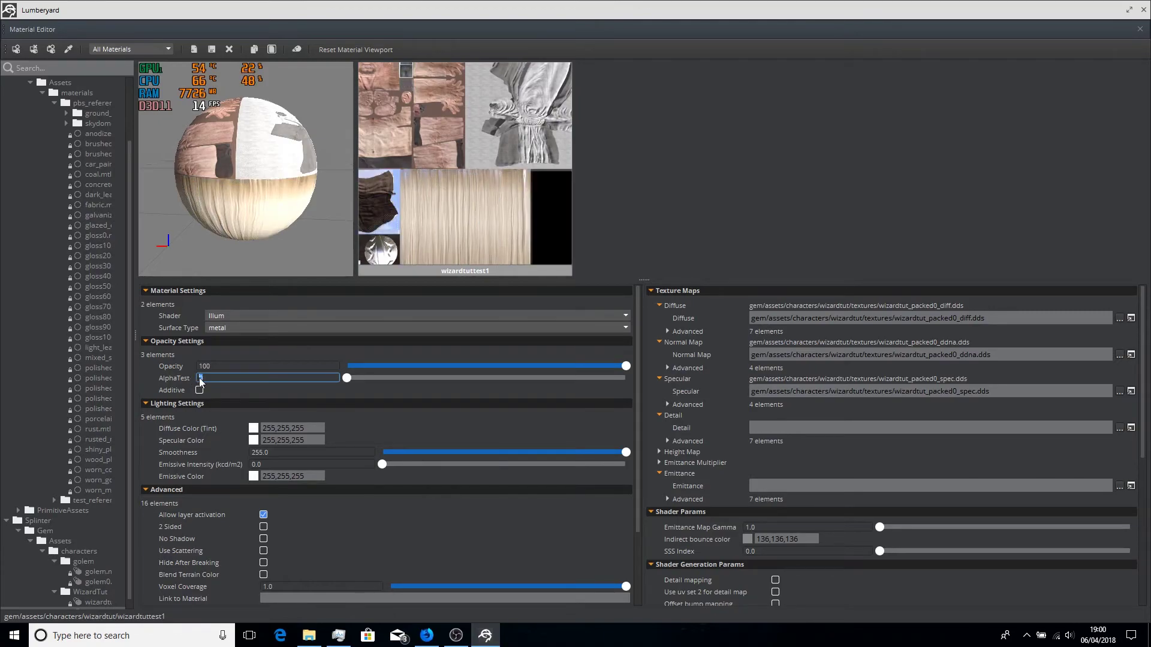
Step: Try blended transparency on the material by setting its Opacity to 99
left_click(225, 368)
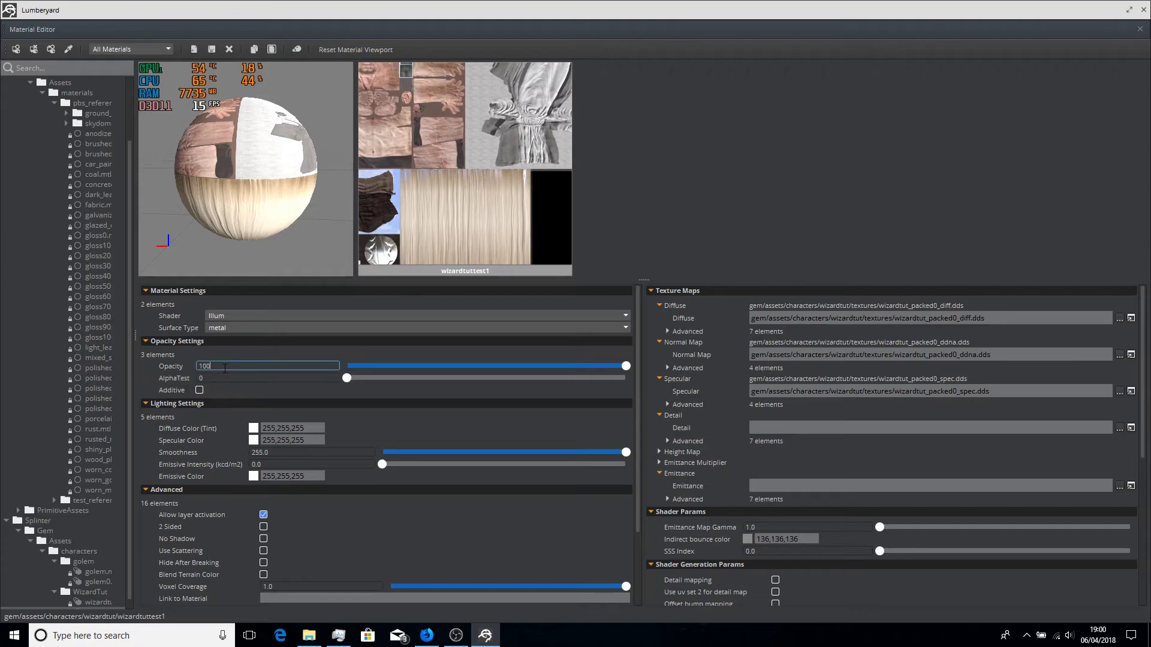
key("BackSpace")
key("BackSpace")
key("BackSpace")
type("99")
key("Return")
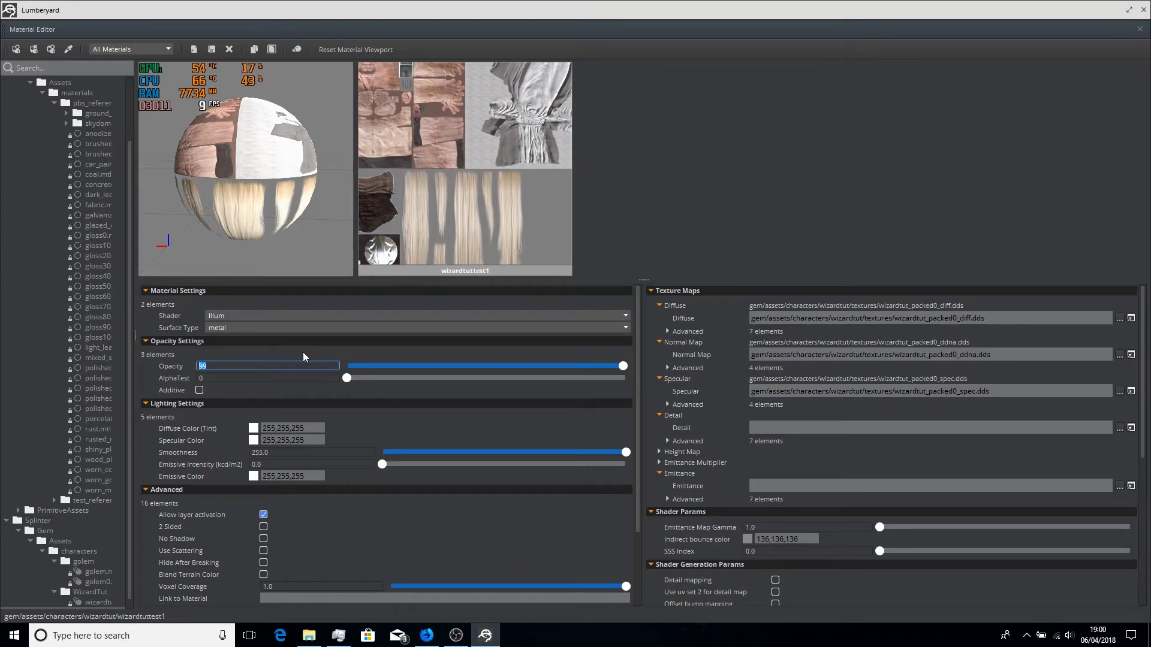
Step: Set the material's Opacity to 100
left_click(268, 366)
key("BackSpace")
key("BackSpace")
type("100")
key("Return")
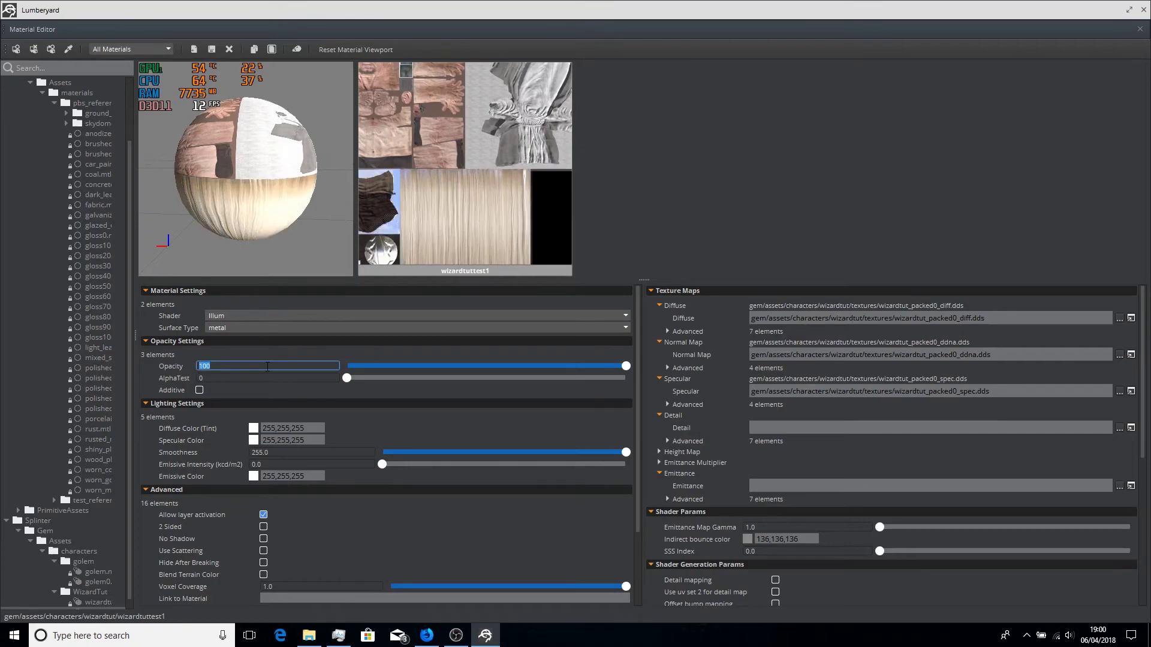
Step: Set the AlphaTest to 50 and save the wizardtuttest1 material
left_click(239, 378)
key("BackSpace")
type("5")
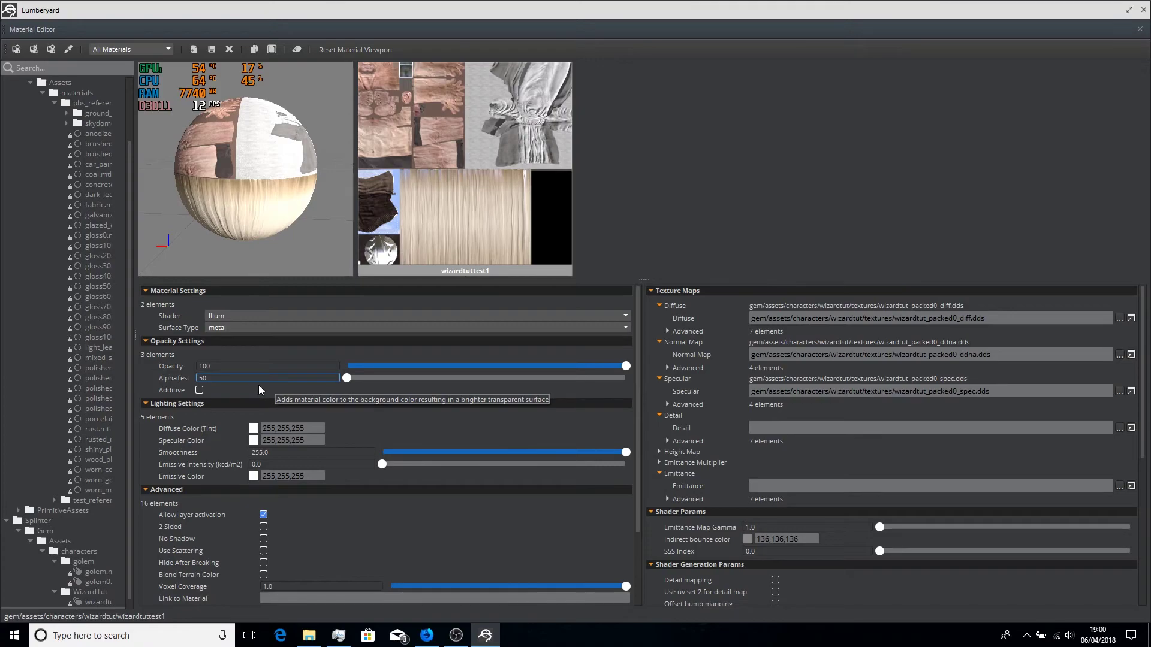
key("Return")
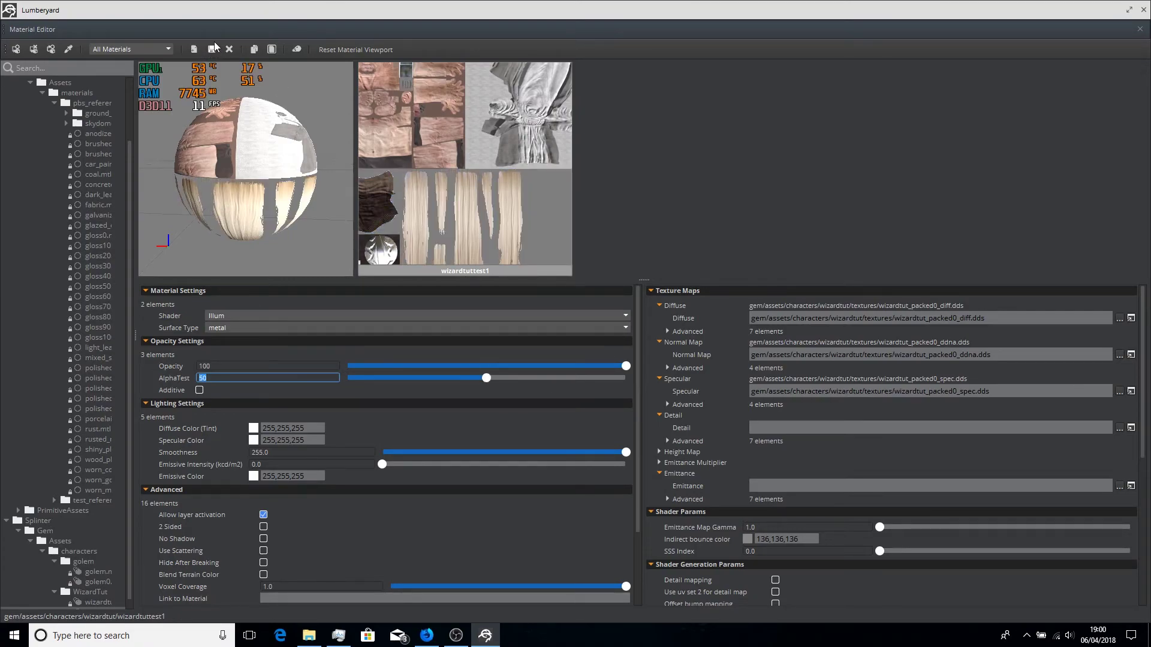
left_click(214, 50)
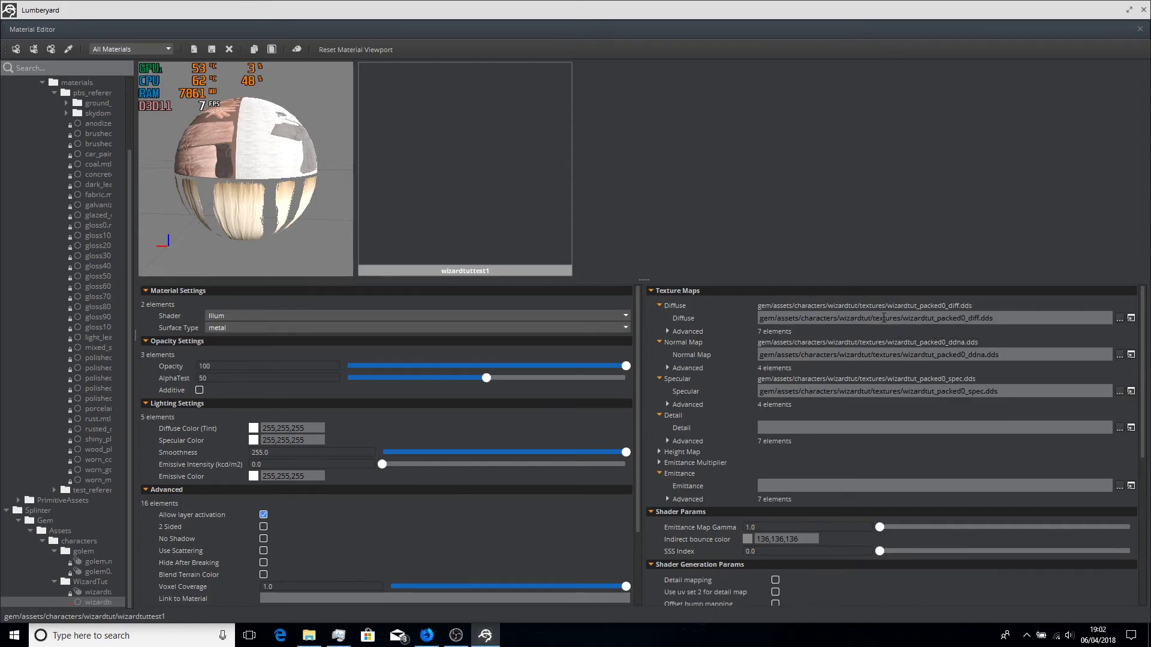
Step: Set the material's Specular Color to black (0,0,0) and save the wizardtuttest1 material
mouse_move(884, 319)
mouse_move(841, 391)
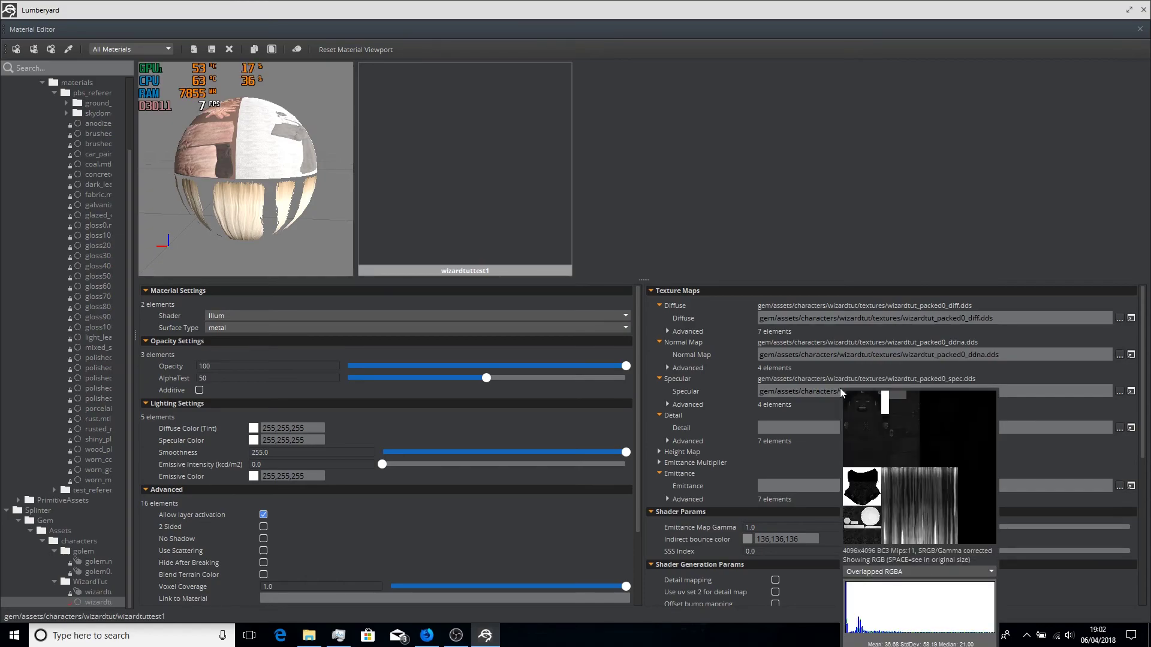
left_click(254, 440)
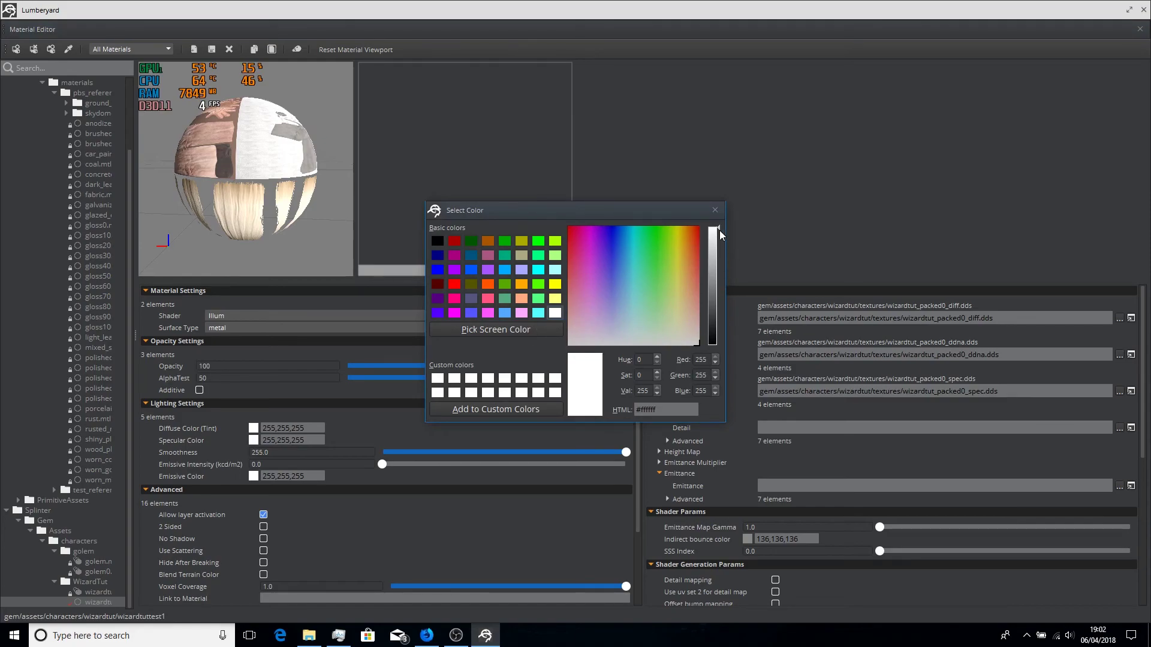
left_click_drag(719, 250, 718, 256)
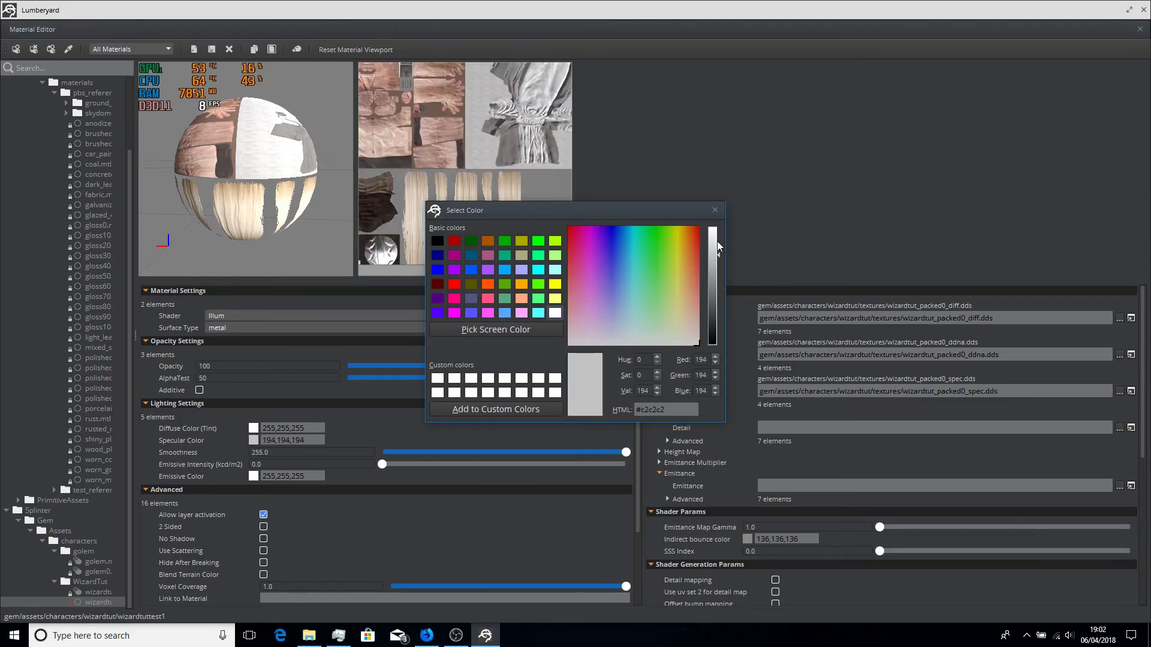
left_click_drag(714, 305, 720, 373)
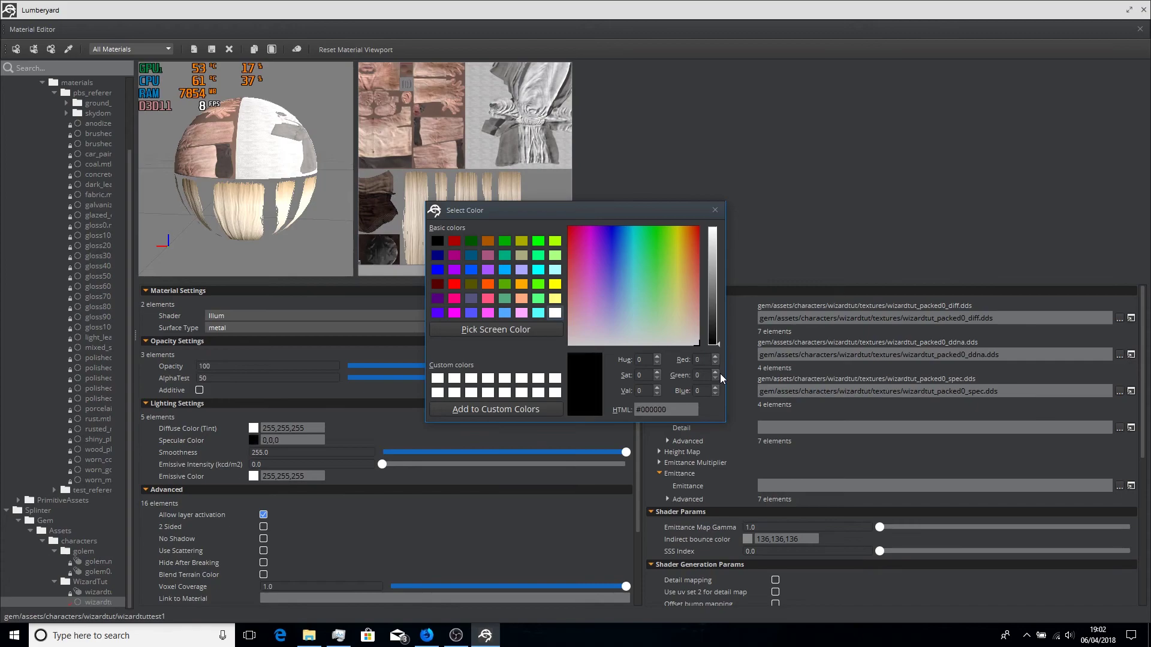
left_click(714, 210)
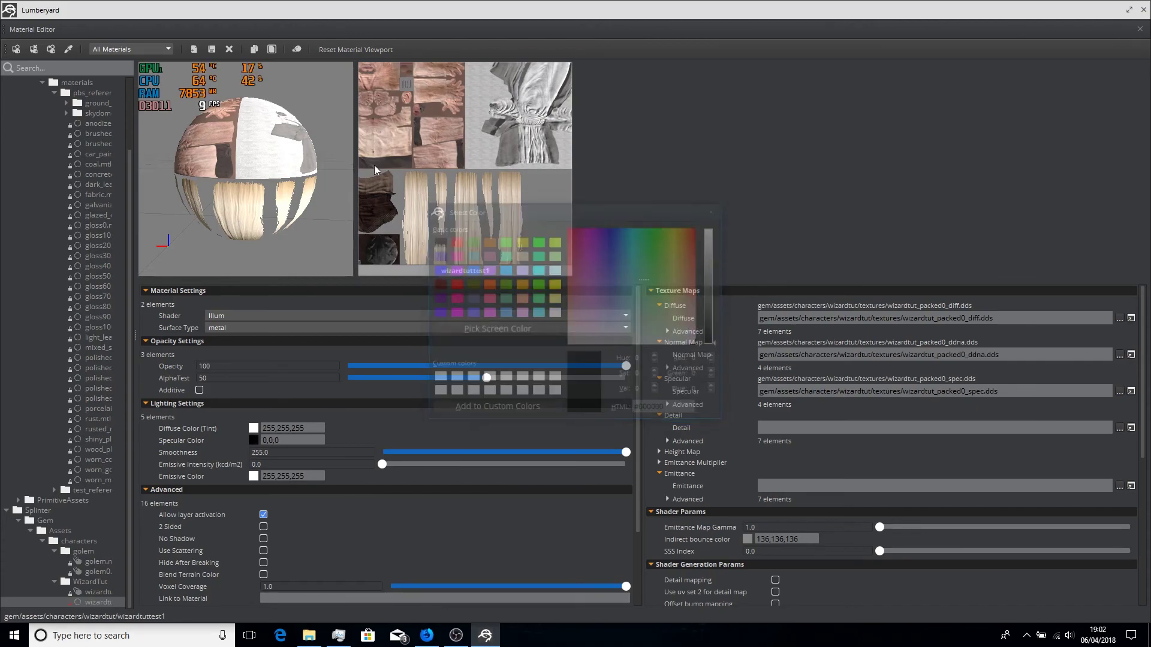
left_click(212, 49)
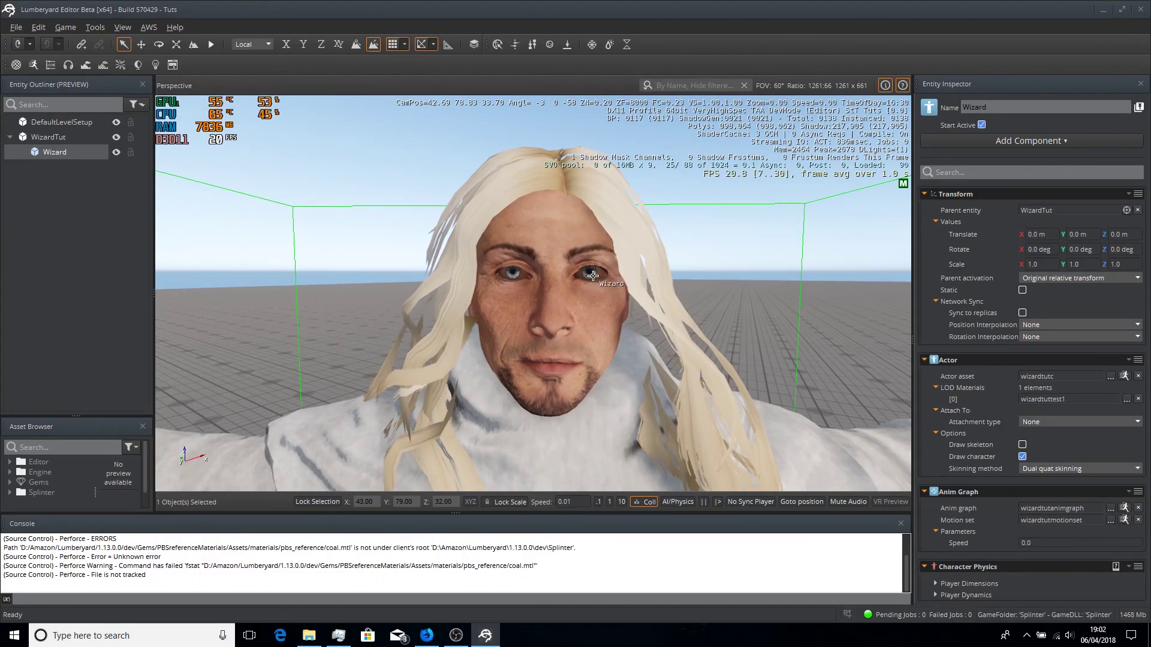
Step: Examine the wizard's face and hair in the perspective viewport and reopen the Material Editor
mouse_move(743, 300)
right_mouse_down()
mouse_move(741, 431)
mouse_move(732, 296)
right_mouse_up()
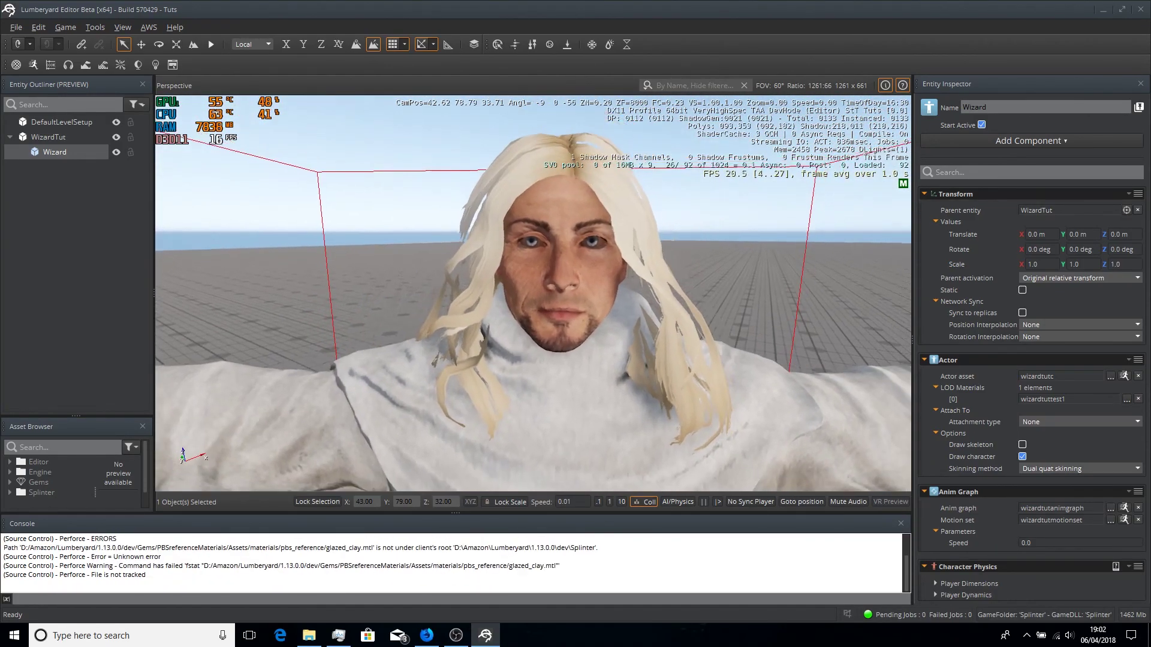
key("m")
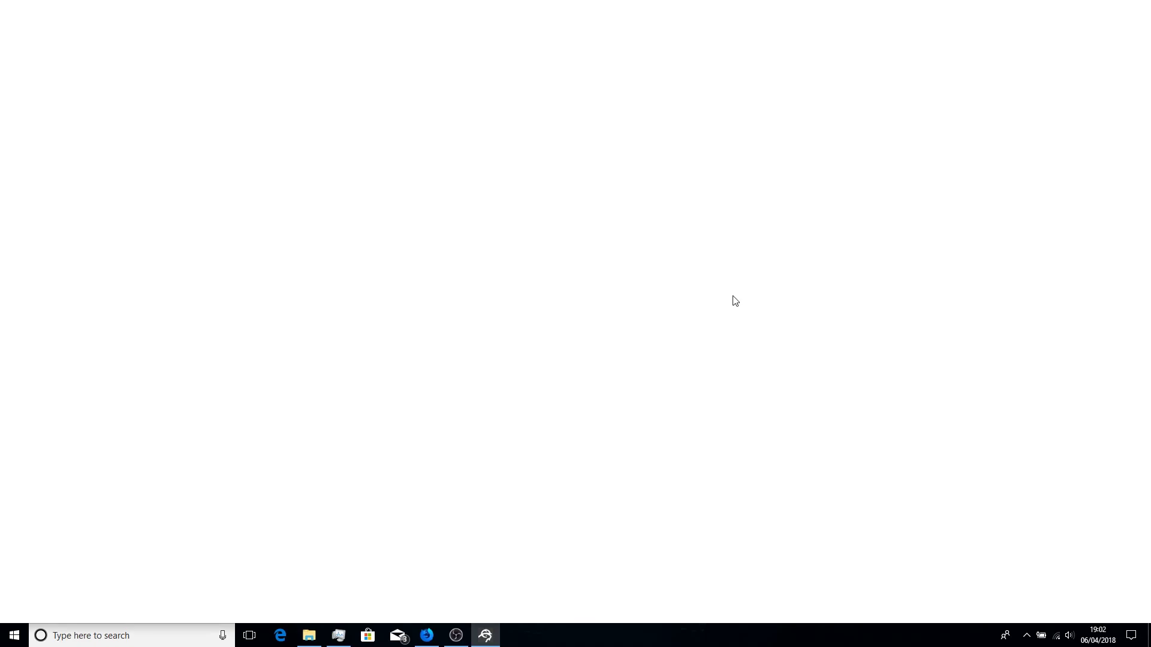